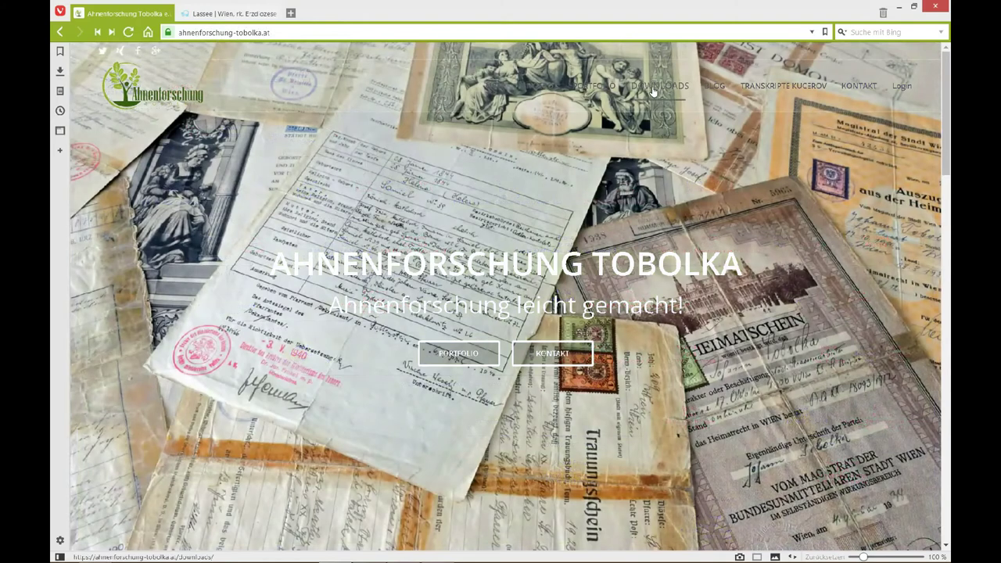
From the site's downloads page, go to the Excel templates and download the Taufen baptism archive
left_click(653, 91)
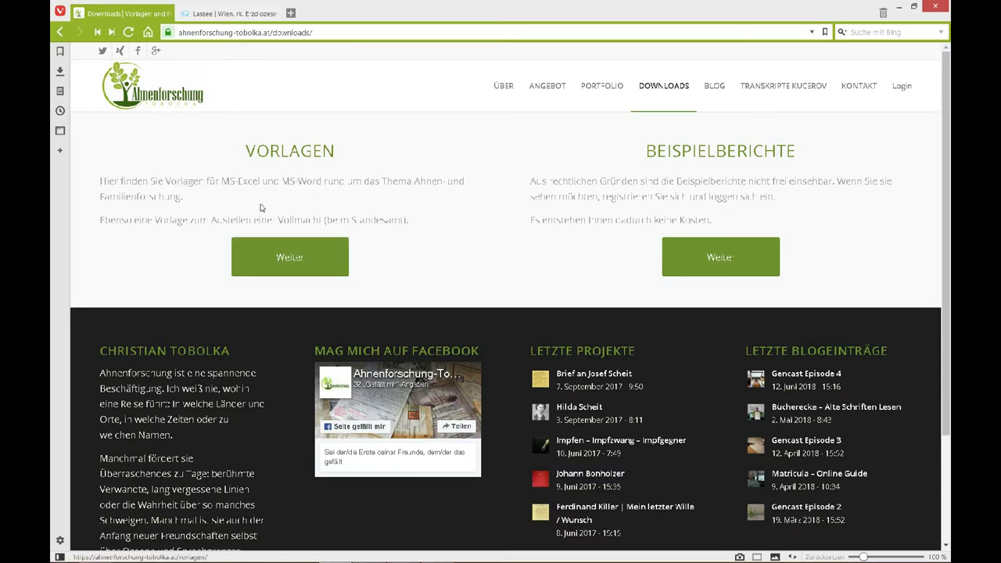
left_click(286, 261)
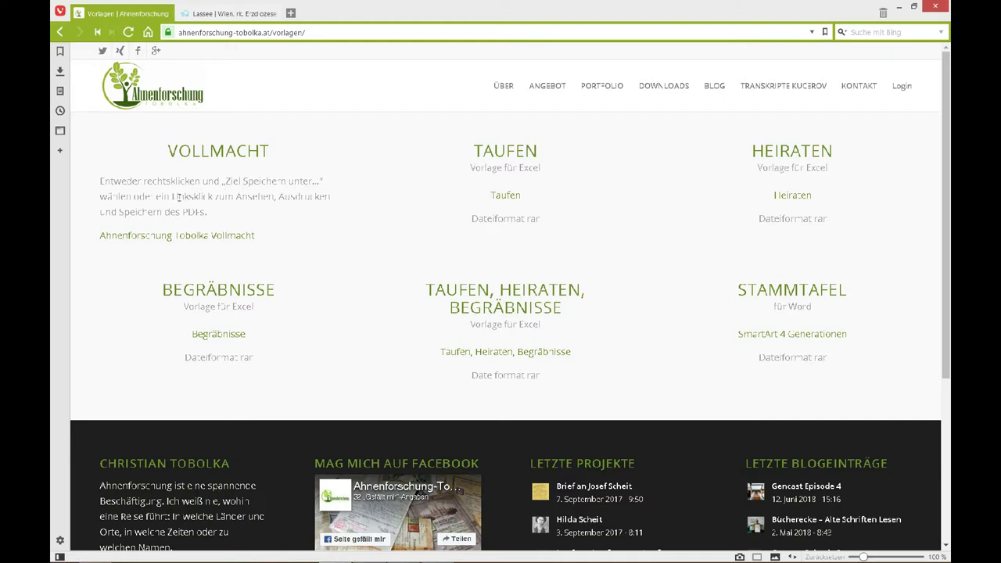
left_click(506, 198)
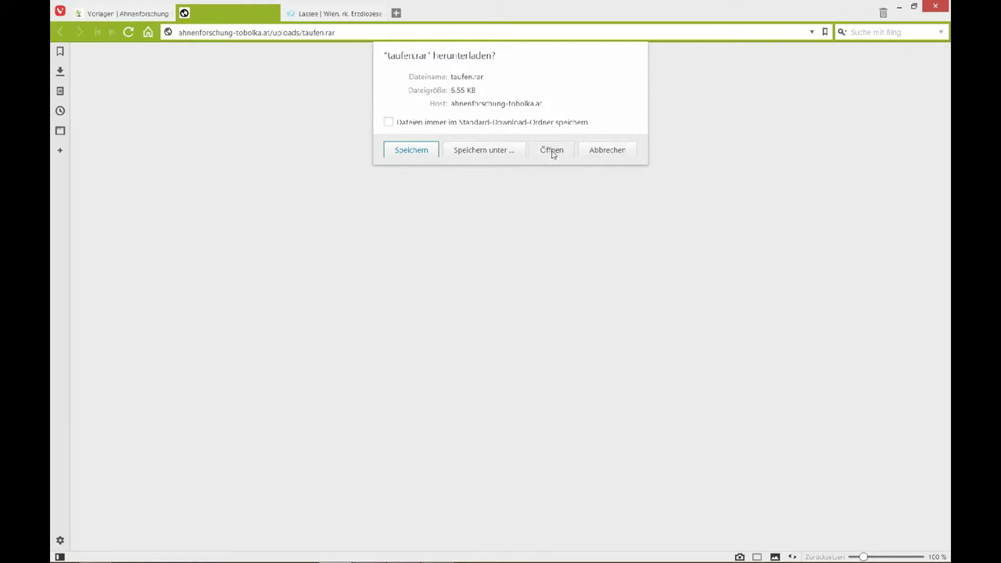
Dismiss the download prompt and open the Downloads folder in File Explorer
left_click(603, 155)
mouse_move(117, 554)
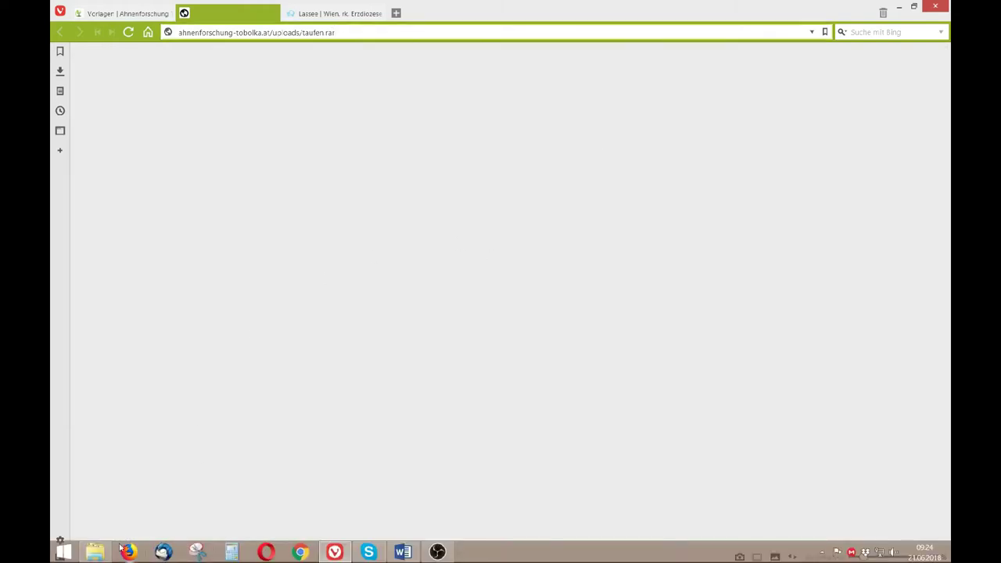
left_click(102, 554)
left_click(278, 176)
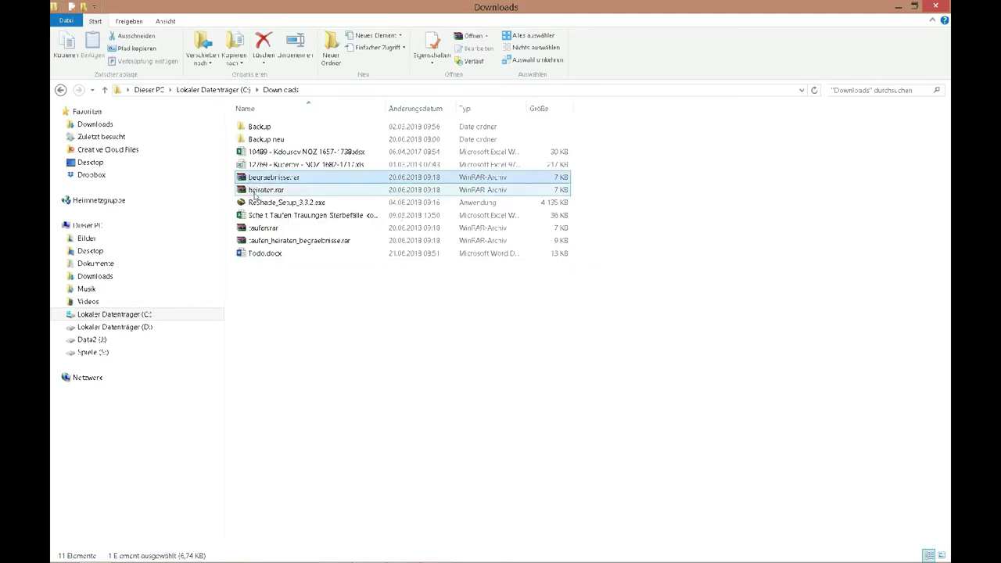
Extract heiraten, begraebnisse, taufen and taufen_heiraten_begraebnisse .rar into a new Downloads subfolder and open it
left_click(258, 192)
left_click(262, 179, "ctrl")
left_click(263, 227, "ctrl")
left_click(266, 241, "ctrl")
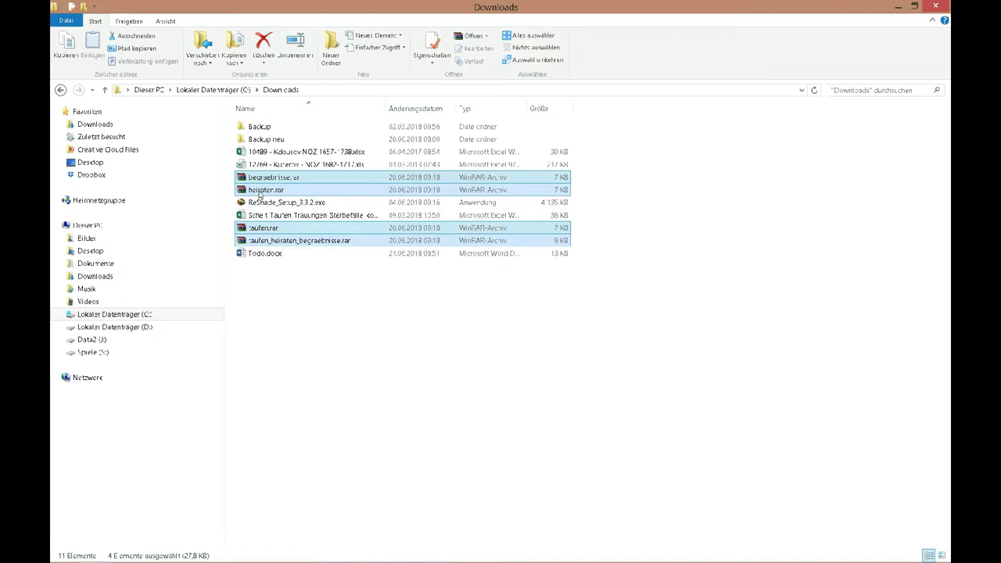
right_click(259, 195)
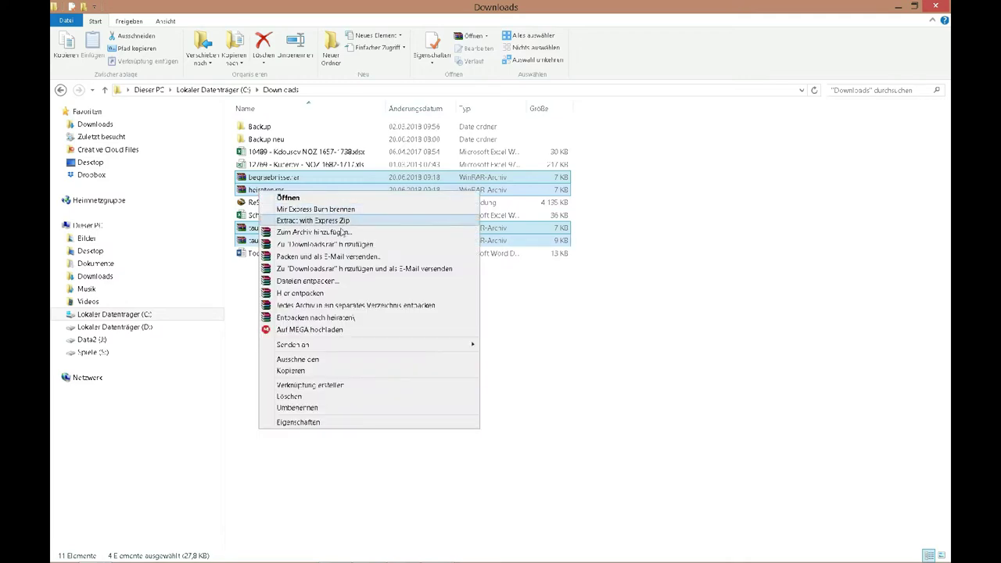
left_click(307, 281)
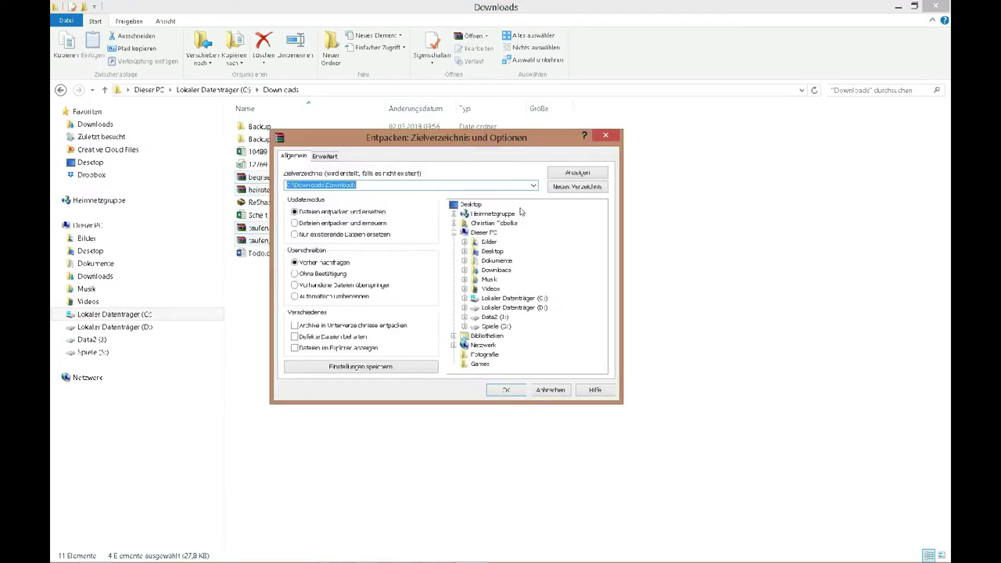
left_click(506, 390)
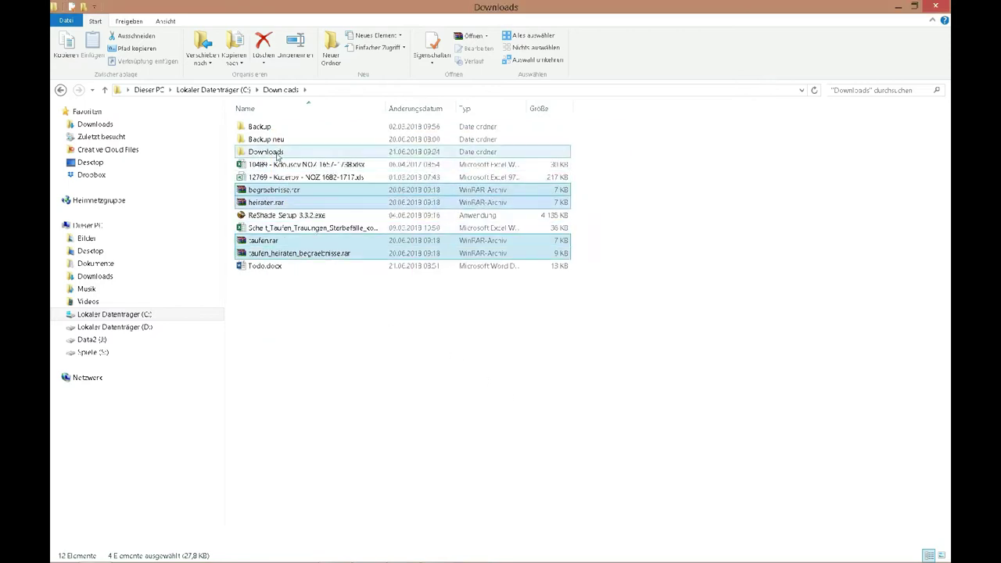
double_click(309, 151)
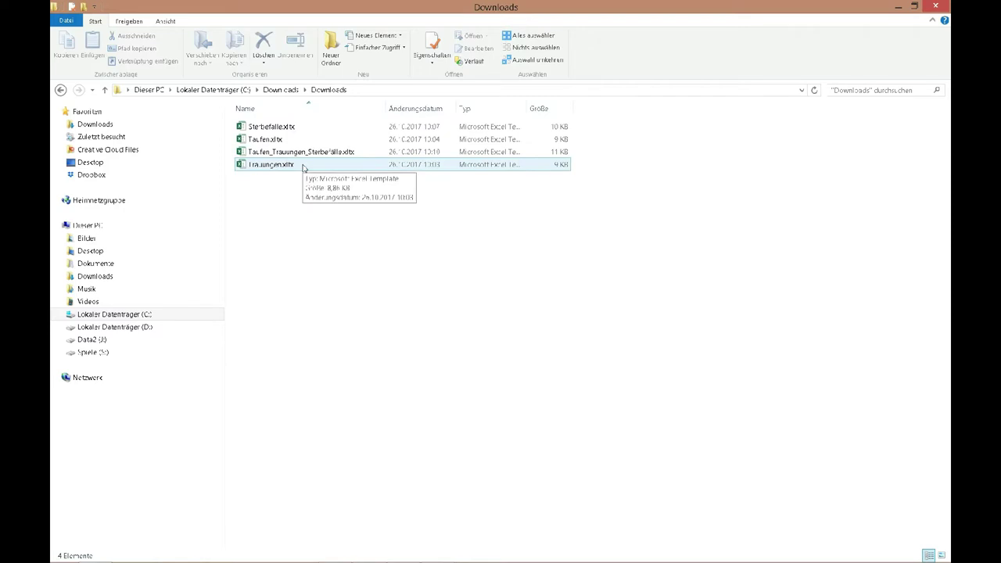
Copy all four .xltx template files
key("ctrl+a")
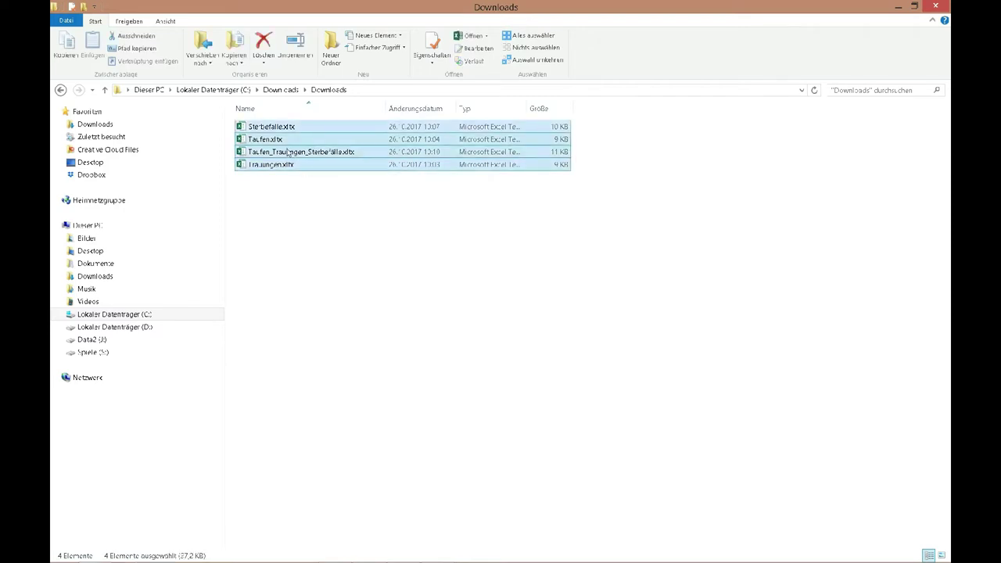
right_click(286, 148)
left_click(343, 283)
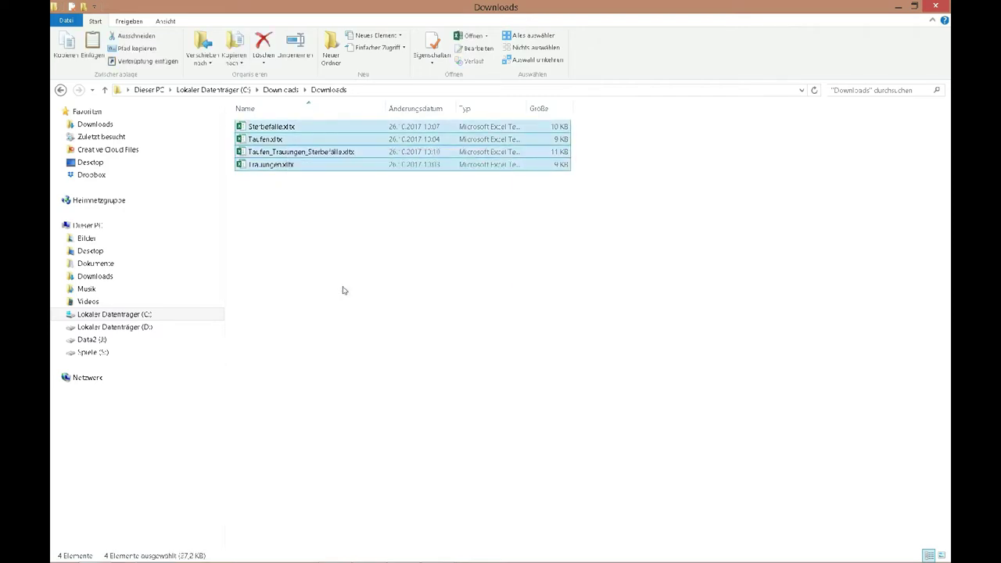
Browse from C: through Benutzer and Dokumente to the Benutzerdefinierte Office-Vorlagen folder
left_click(175, 314)
double_click(277, 152)
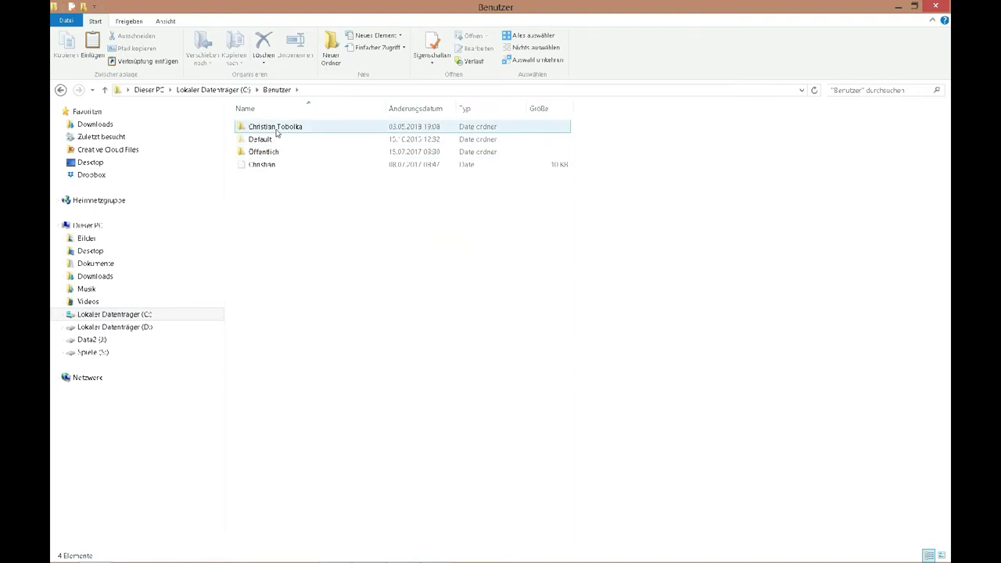
double_click(276, 132)
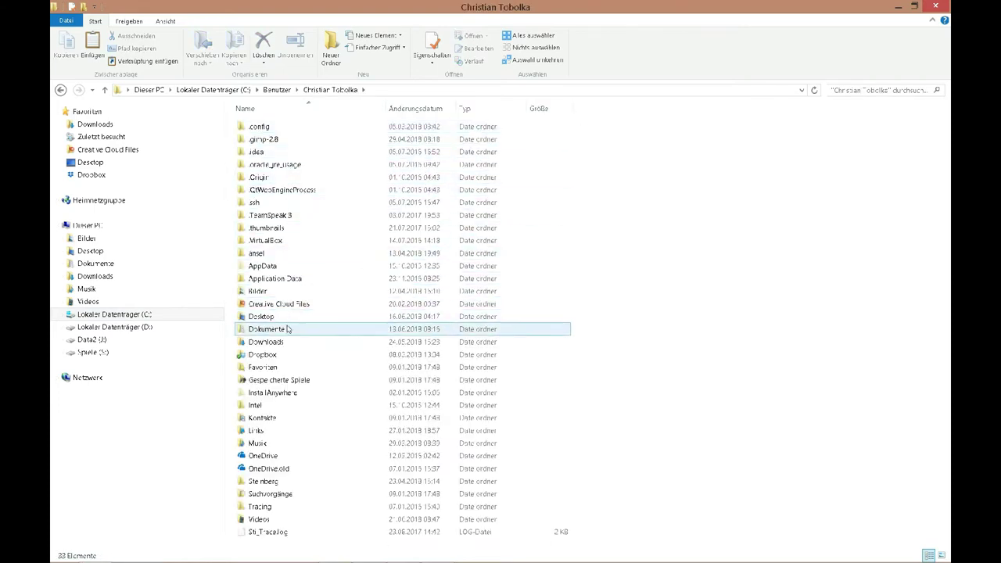
double_click(280, 329)
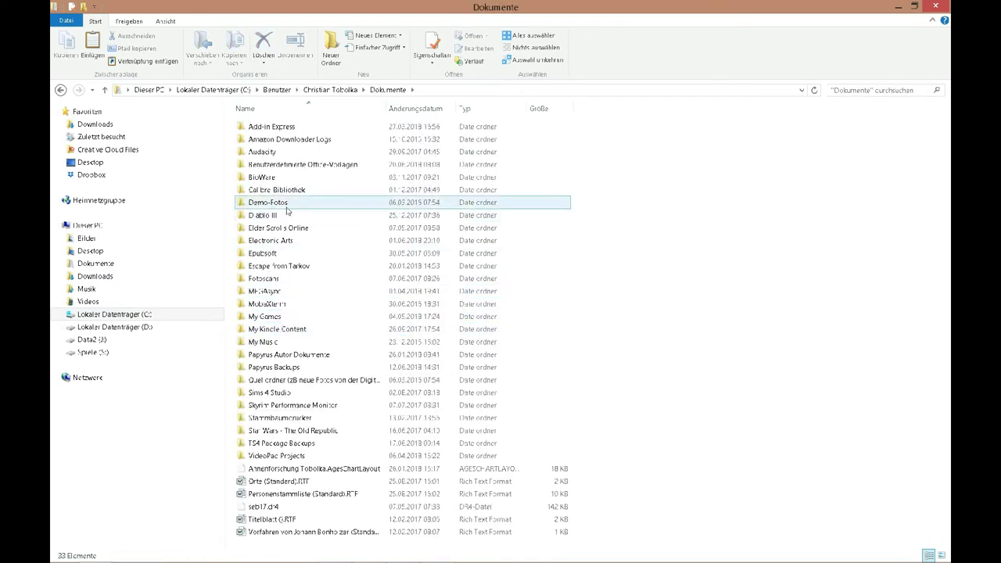
double_click(286, 167)
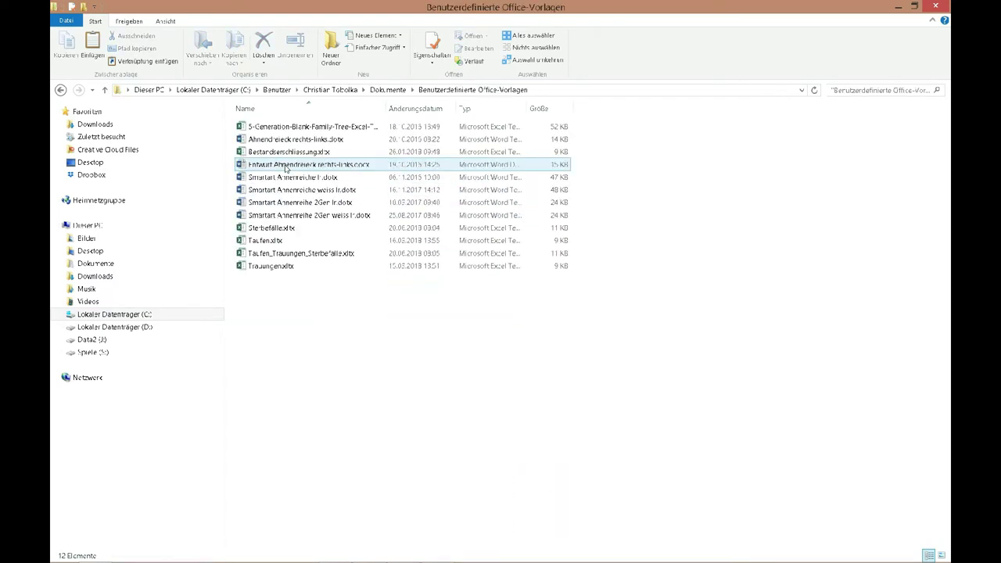
Paste the templates there, replacing the older versions in the folder
right_click(614, 196)
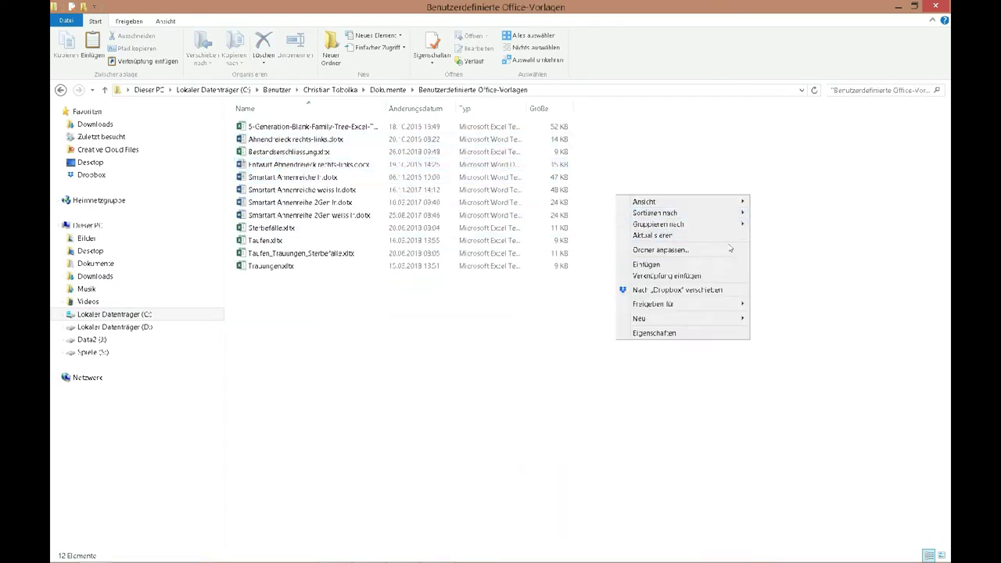
left_click(689, 266)
left_click(233, 243)
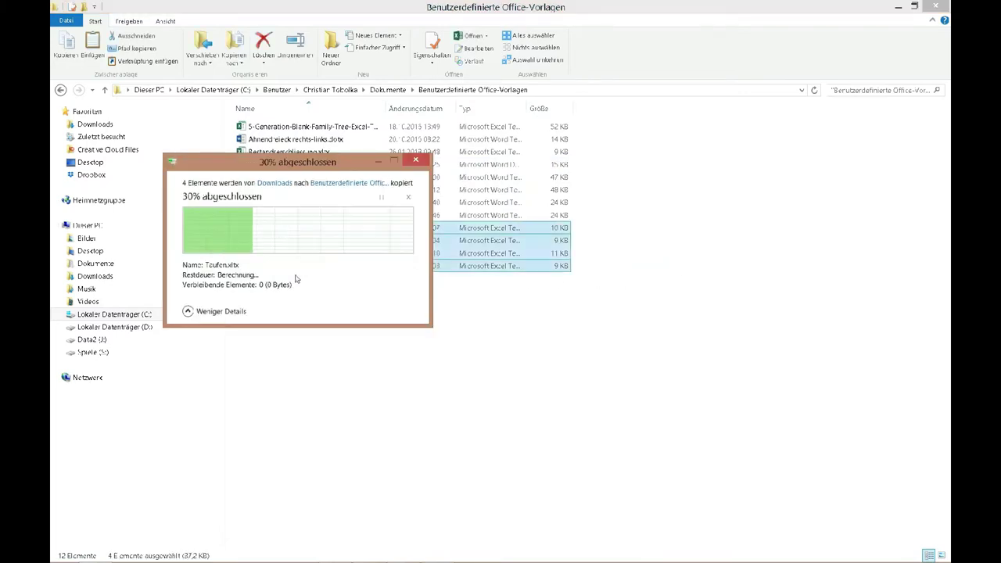
left_click(350, 343)
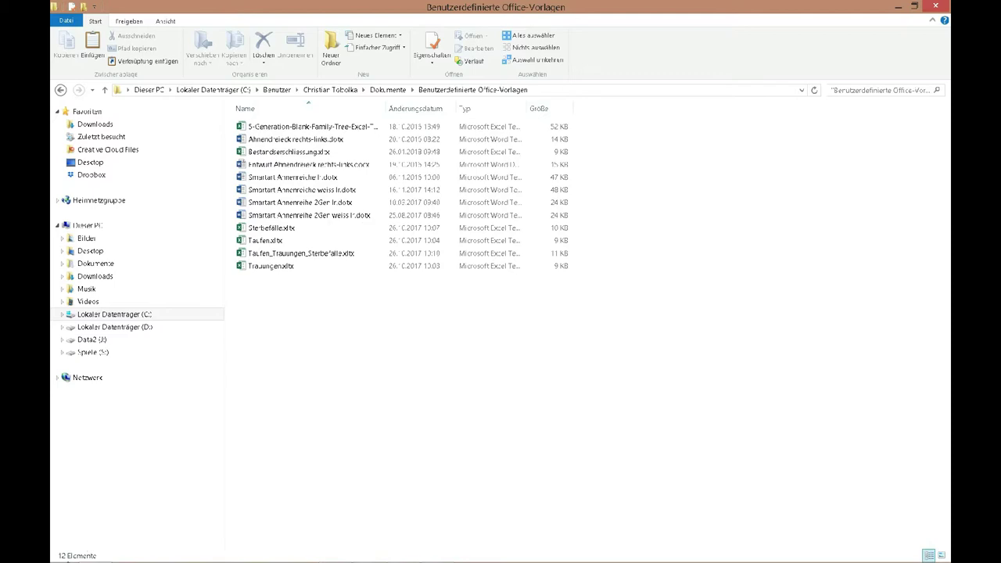
left_click(60, 554)
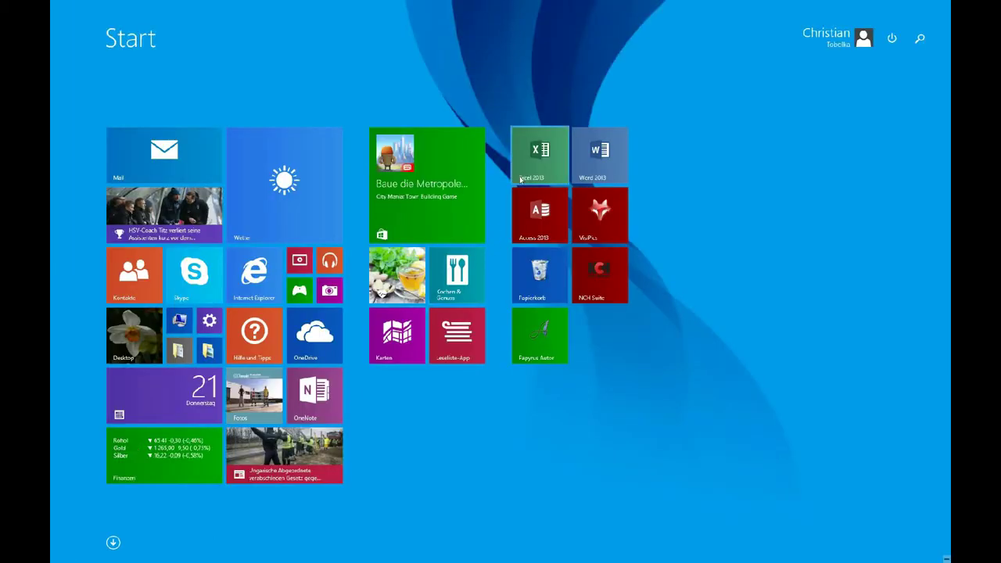
Launch Excel 2013, check the PERSÖNLICH templates, and create a Leere Arbeitsmappe
left_click(520, 179)
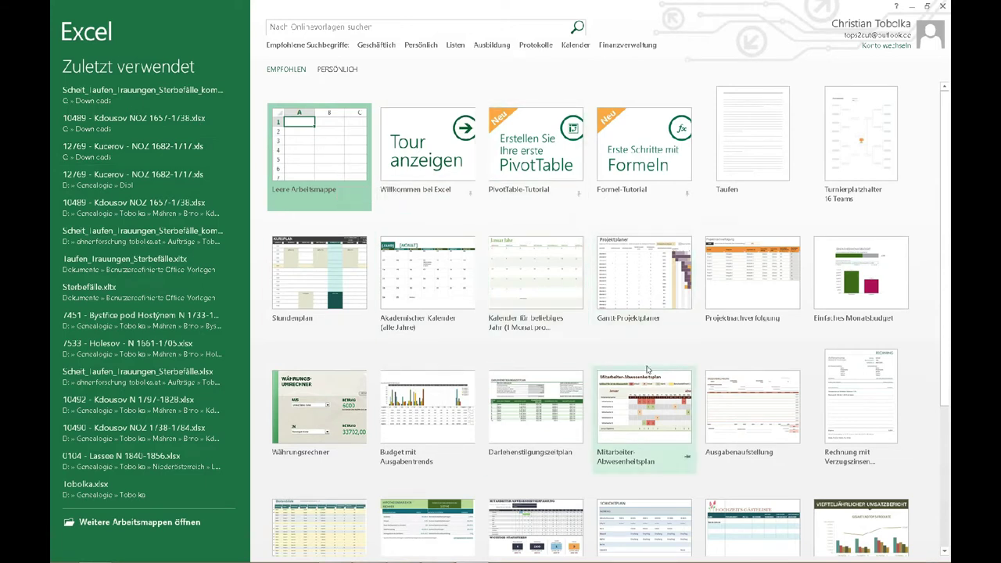
left_click(327, 72)
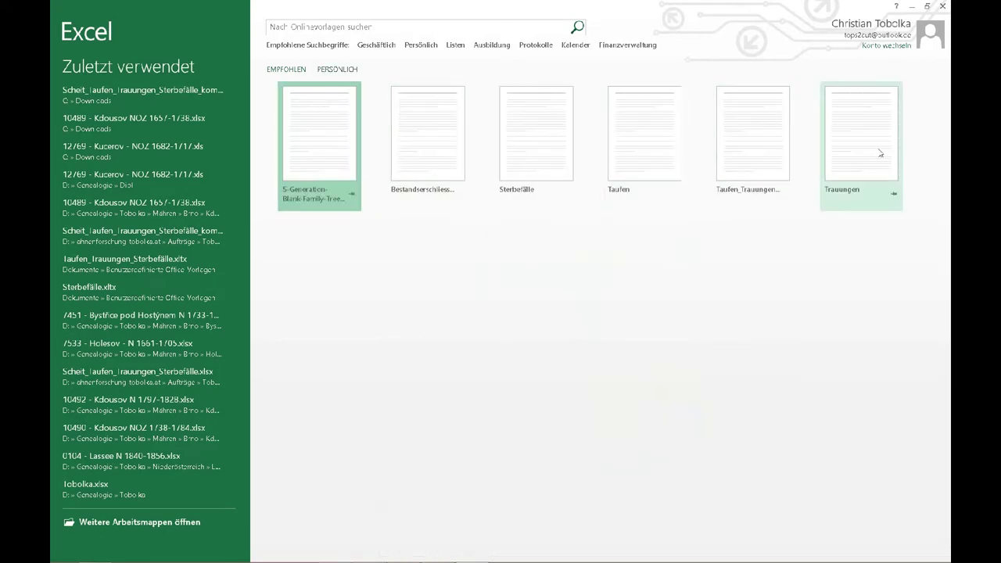
left_click(288, 69)
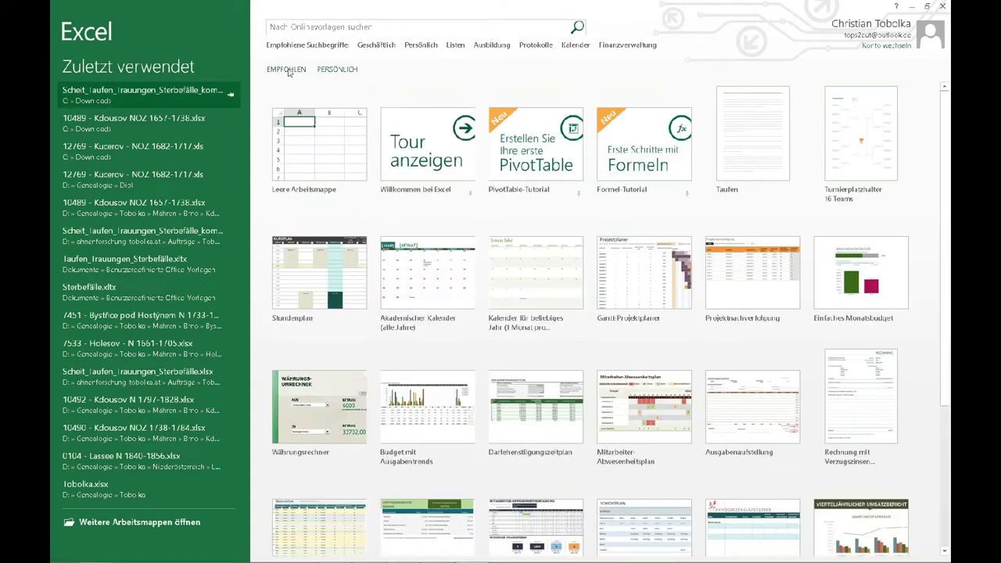
left_click(315, 153)
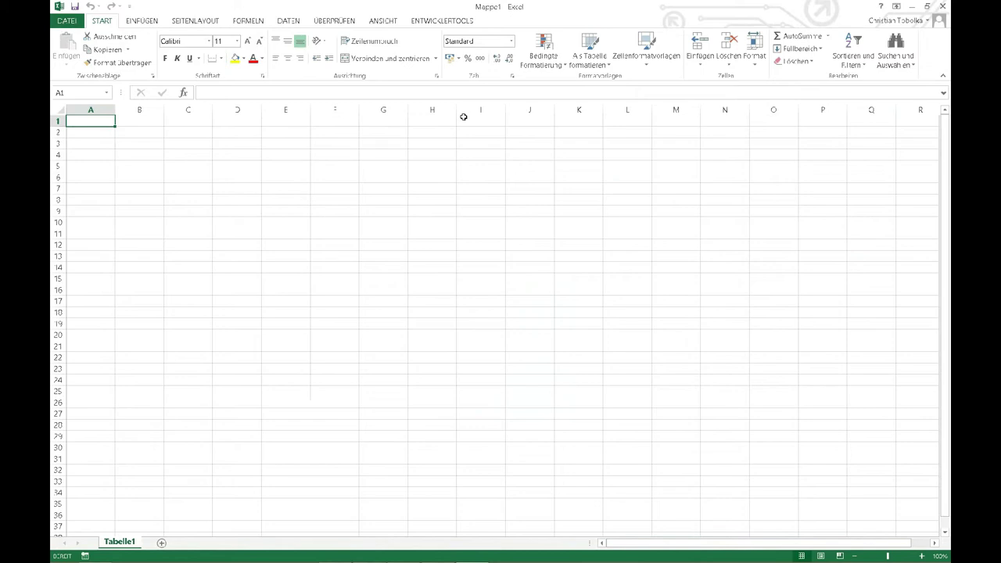
Move along row 1 from N1, jump back to A1, then go to the DATEI pages
left_click(736, 121)
key("Right")
key("Right")
key("Right")
key("Right")
key("Right")
key("Right")
key("Right")
key("Right")
key("Right")
key("Right")
key("Right")
key("Right")
key("Right")
key("Right")
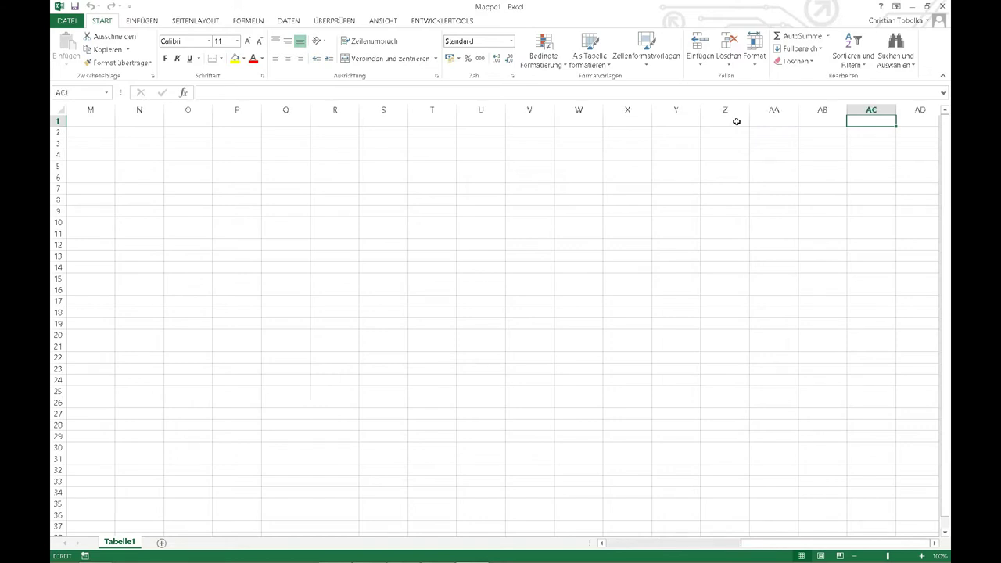
key("ctrl+Home")
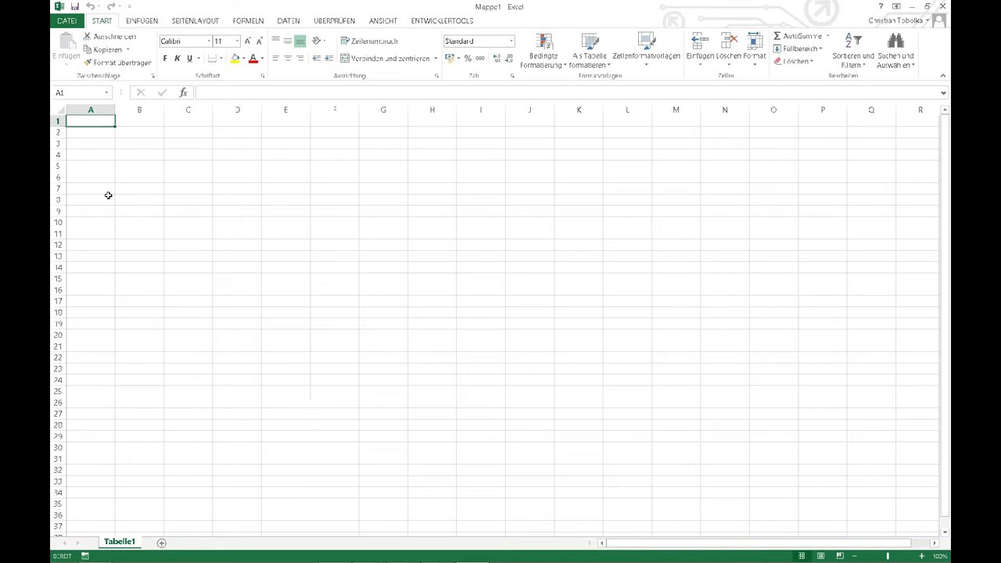
left_click(69, 21)
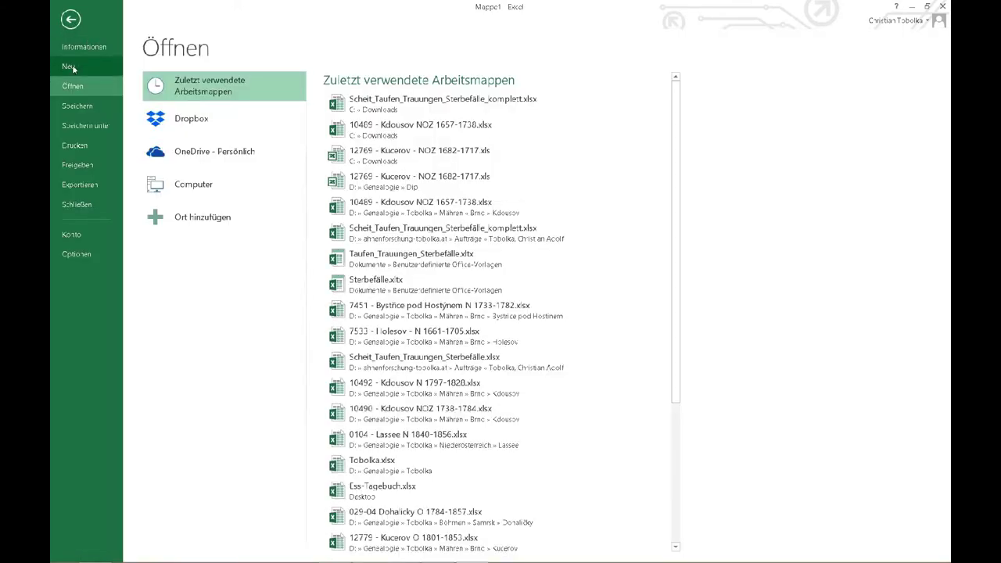
Create Taufen1 from the personal Taufen template, then minimize its window
left_click(72, 67)
left_click(207, 128)
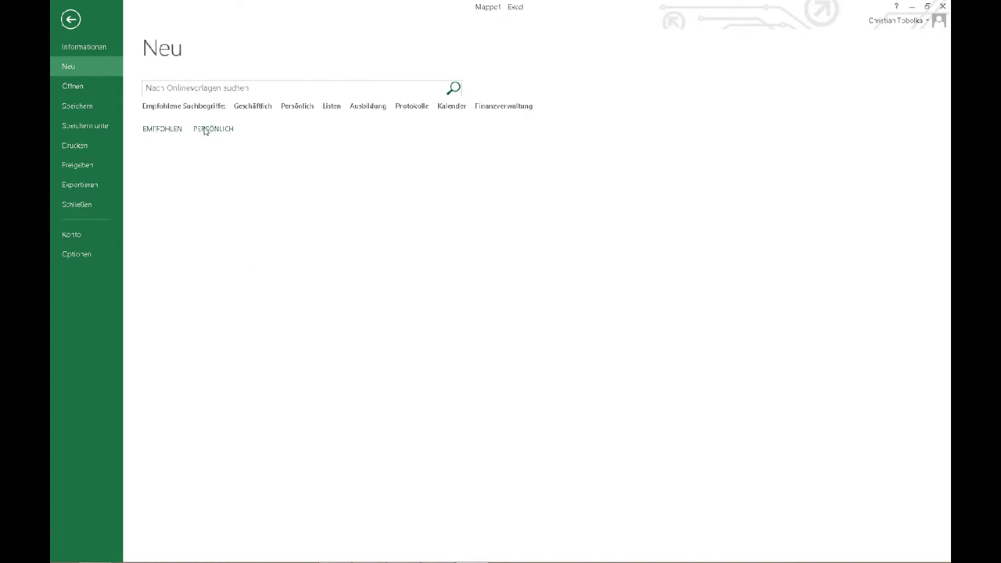
left_click(517, 177)
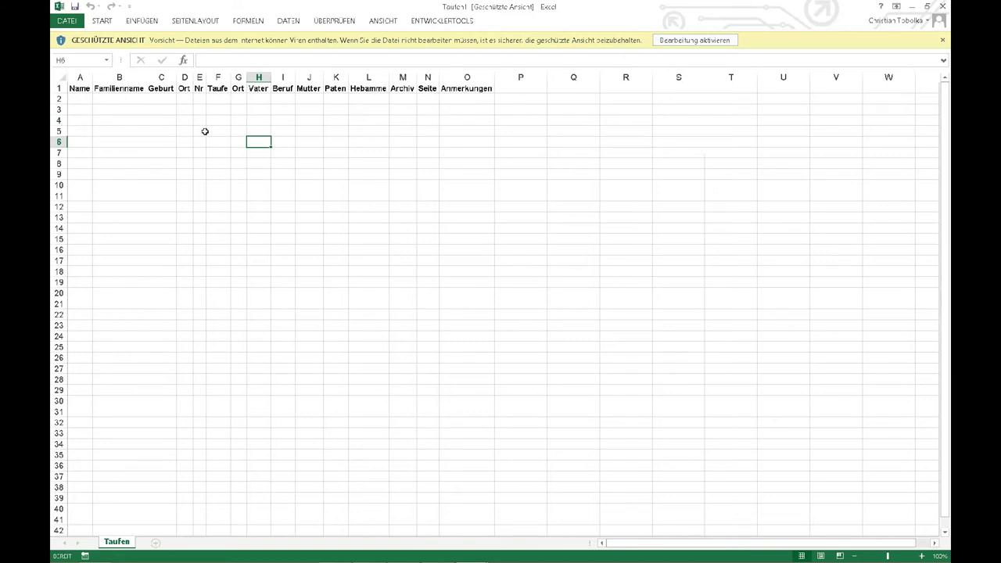
left_click(912, 7)
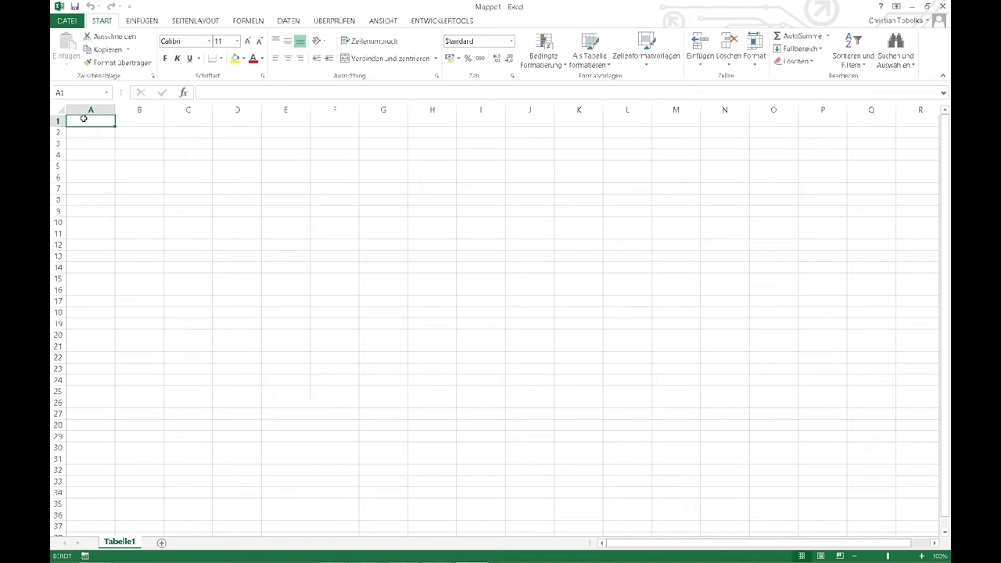
Format cell E8 as Datum, kurz and enter the date 1.1.1850
left_click(84, 118)
left_click(294, 201)
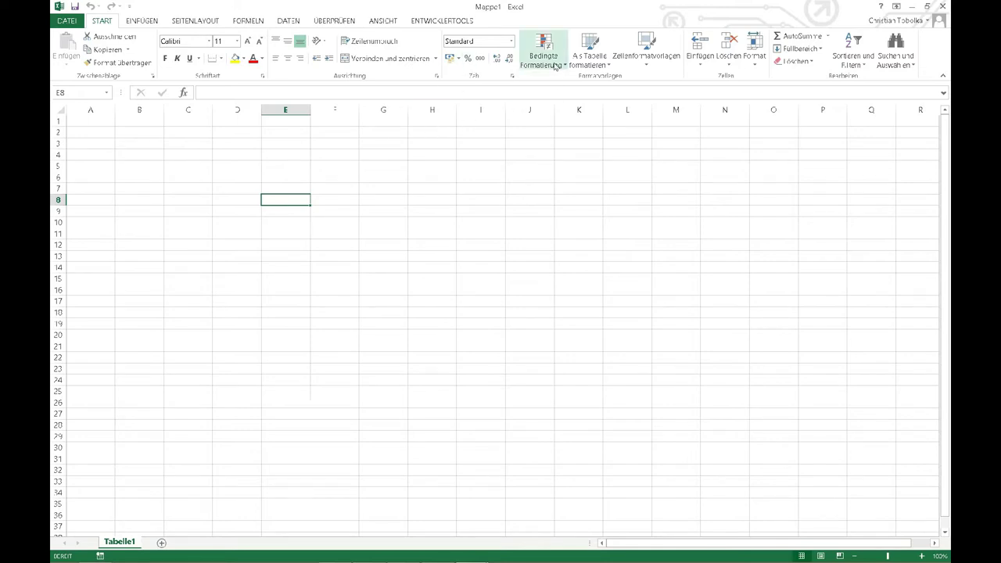
left_click(512, 41)
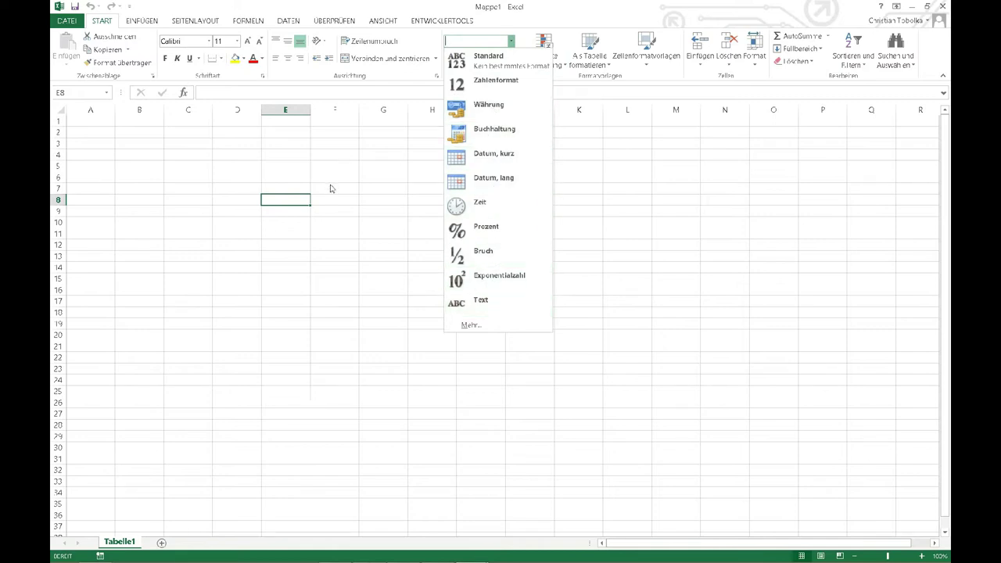
left_click(475, 156)
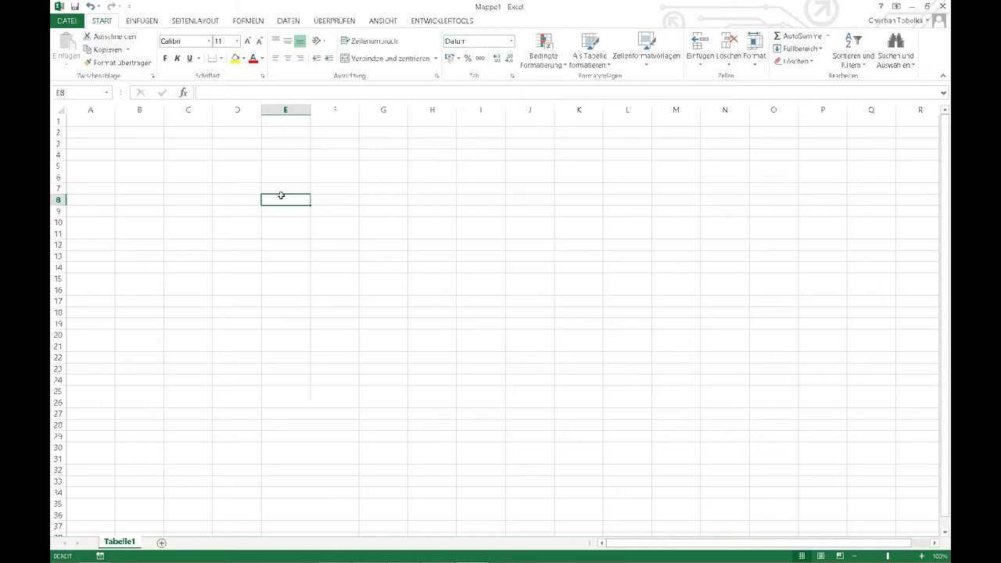
type("1.1.850")
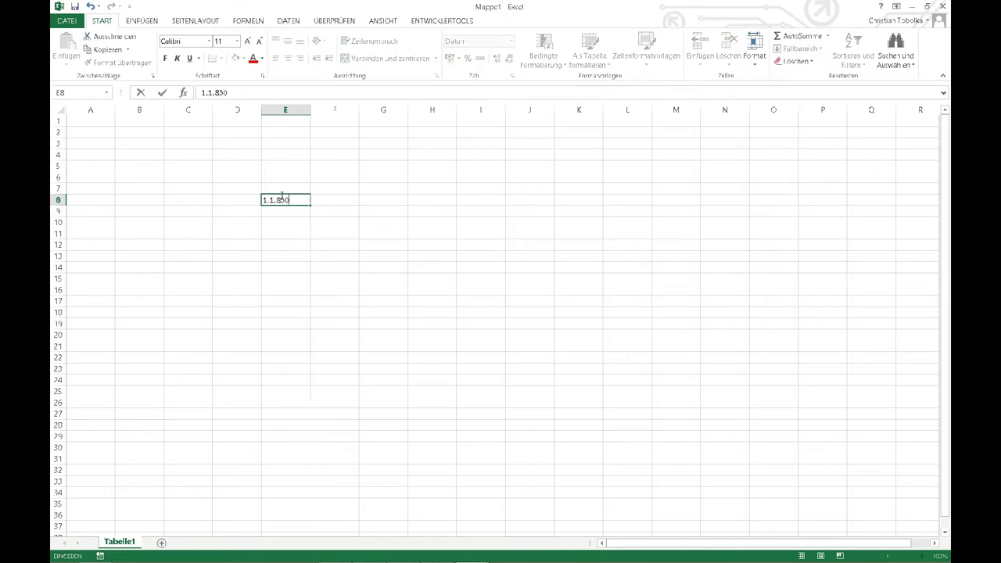
key("Left")
key("Left")
key("Left")
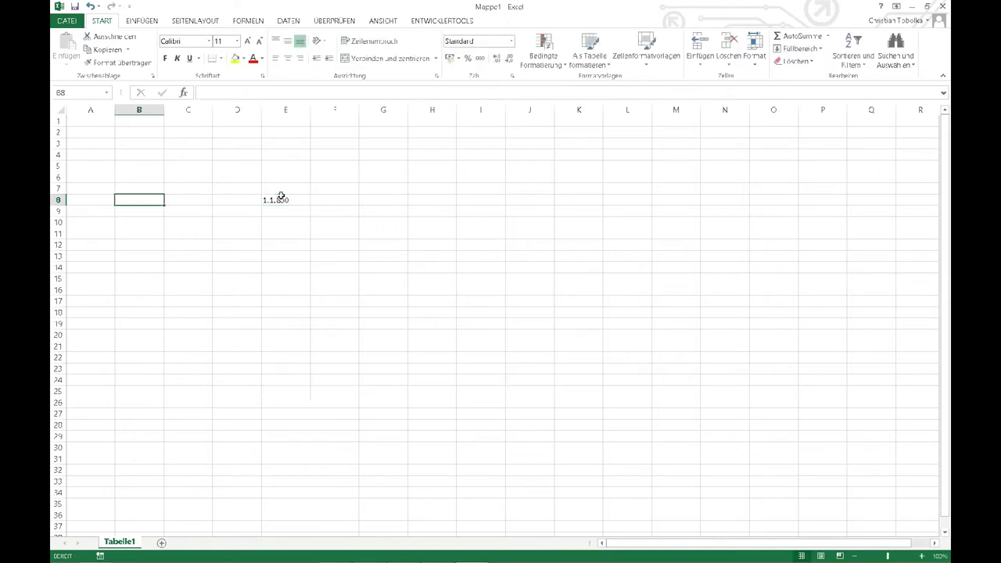
double_click(281, 197)
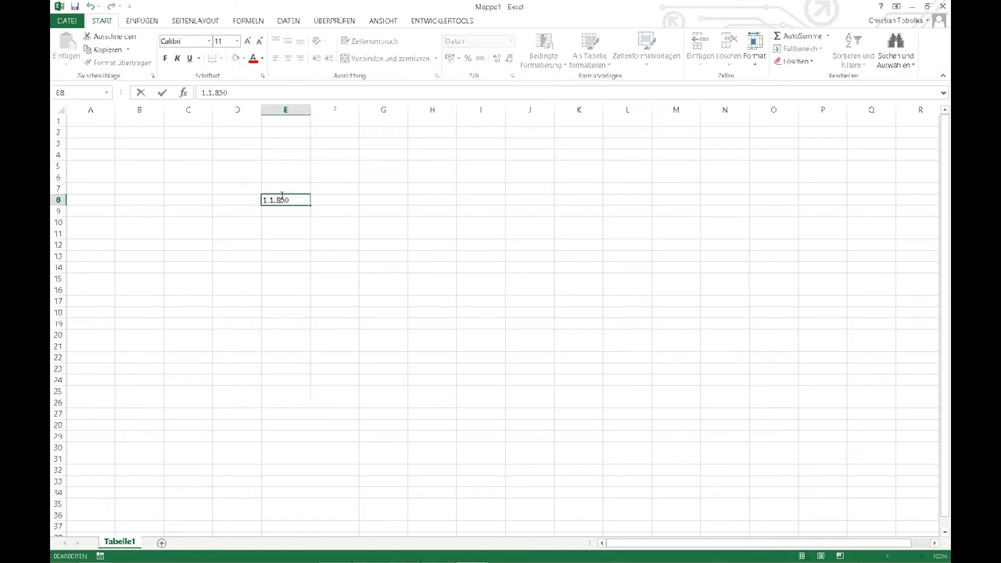
type("1")
key("Return")
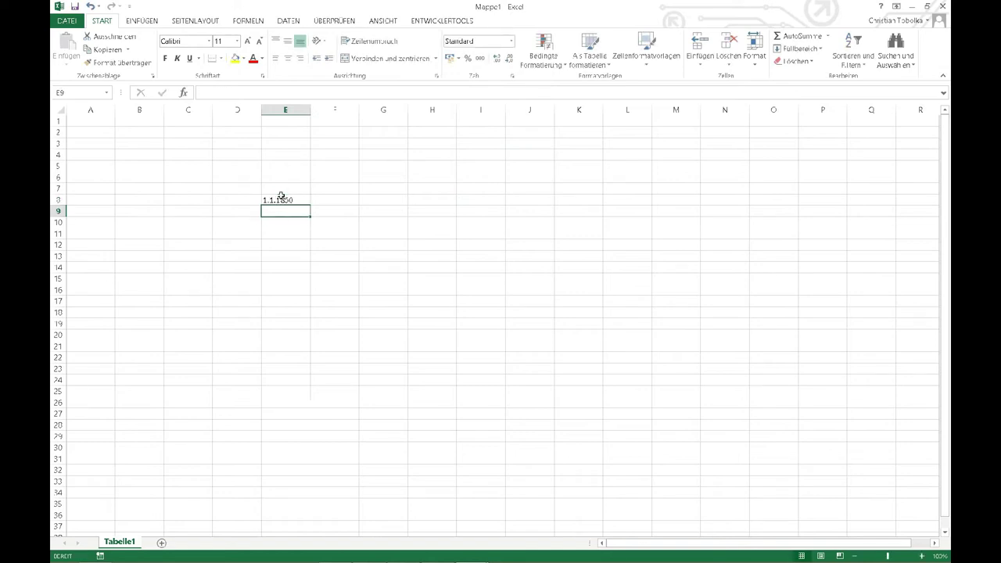
Change the year in E8 to 1950, then back to 1850
left_click(280, 199)
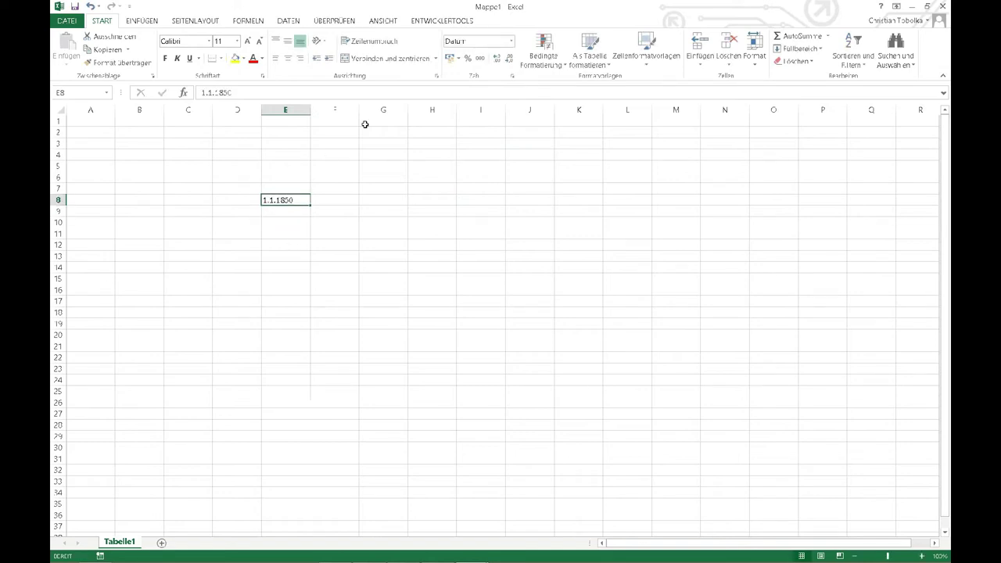
double_click(286, 199)
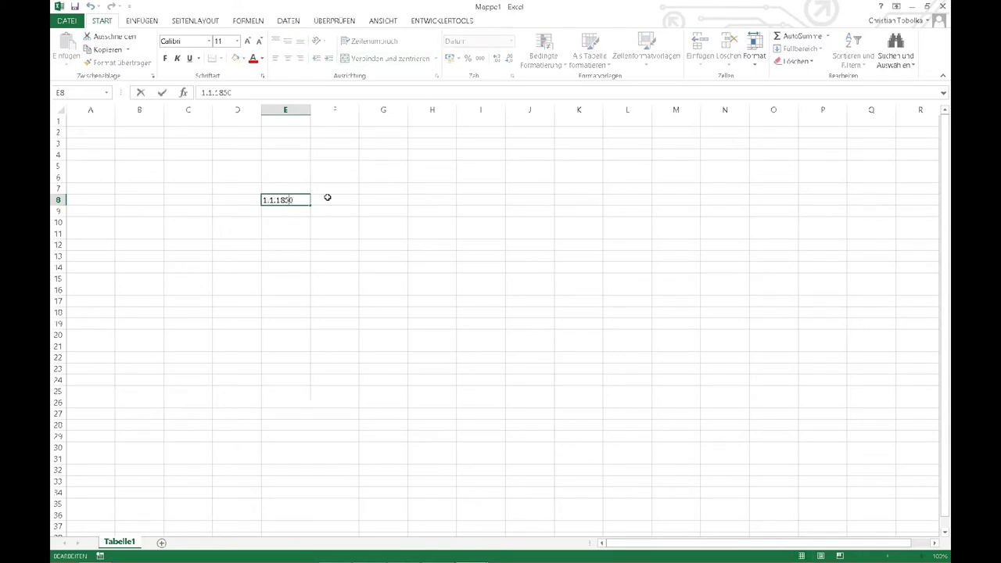
key("Delete")
type("9")
key("Return")
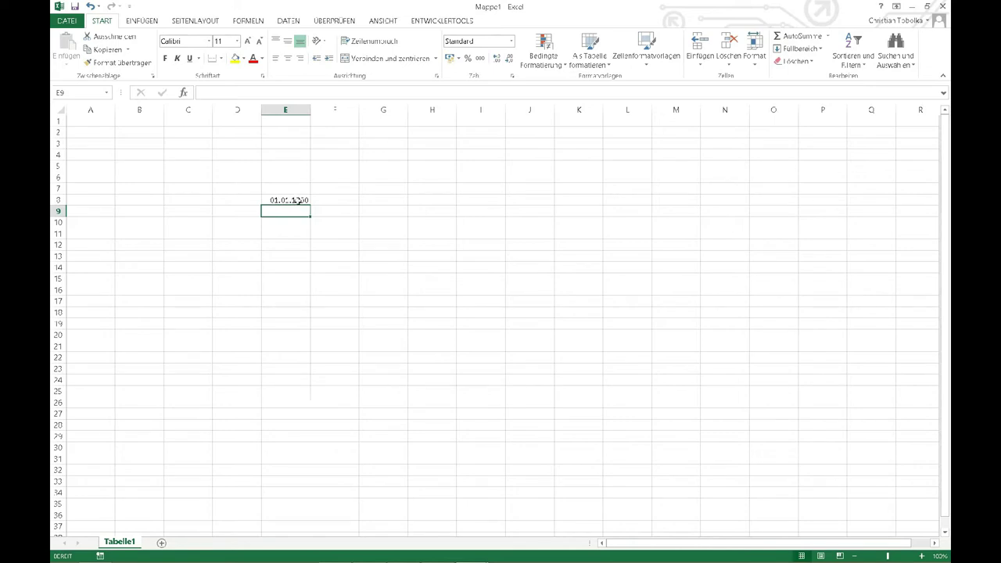
left_click(290, 201)
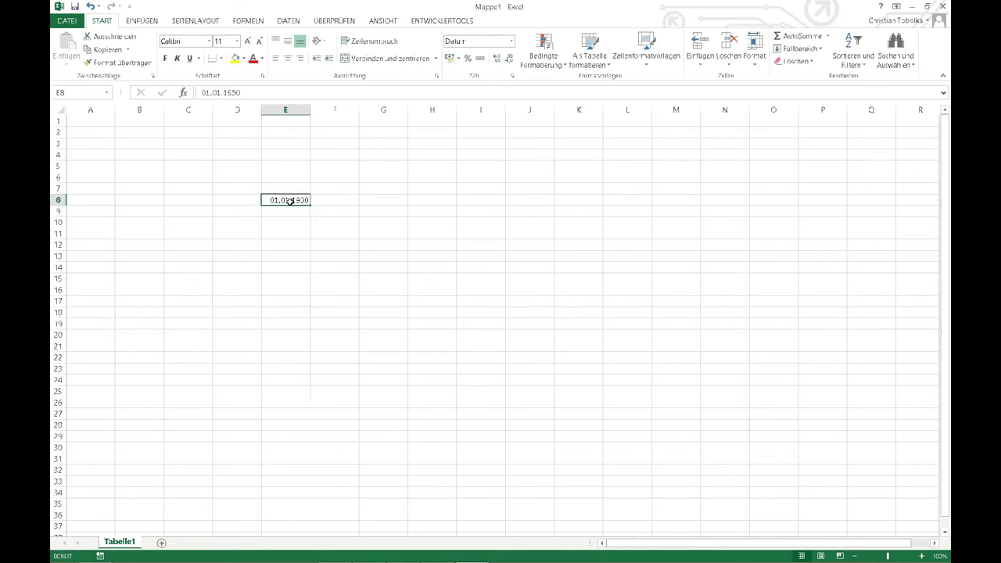
double_click(289, 200)
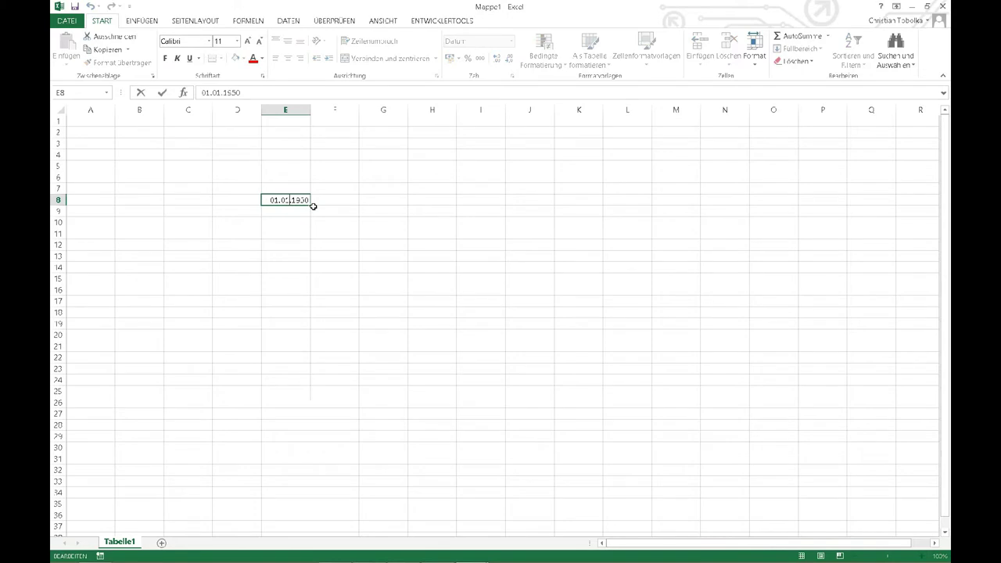
key("BackSpace")
type("8")
key("Return")
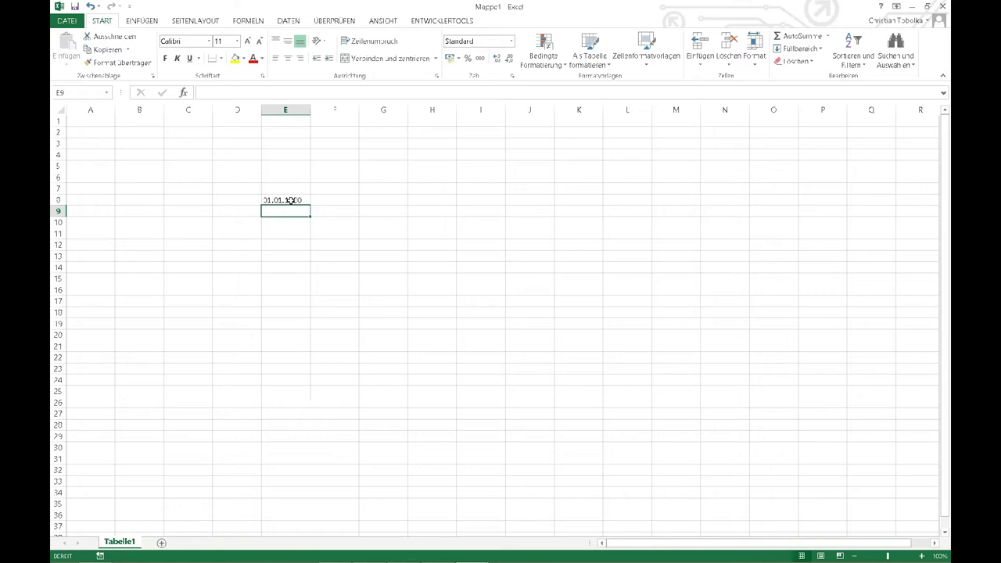
left_click(276, 199)
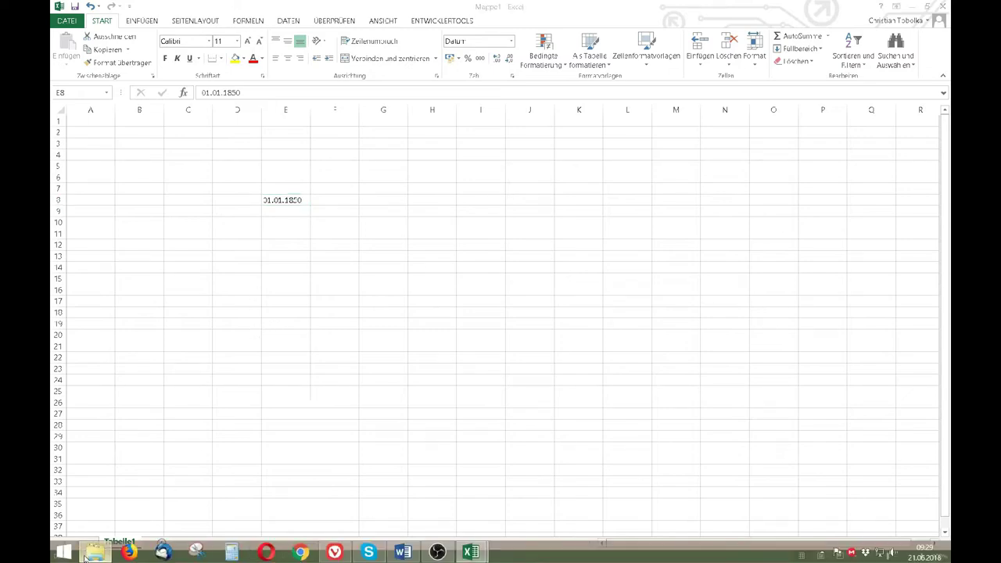
Open 12769 Kučerov NOZ 1682-1717.xls from C:\Downloads, scroll Heiraten to the top, then minimize it
left_click(95, 553)
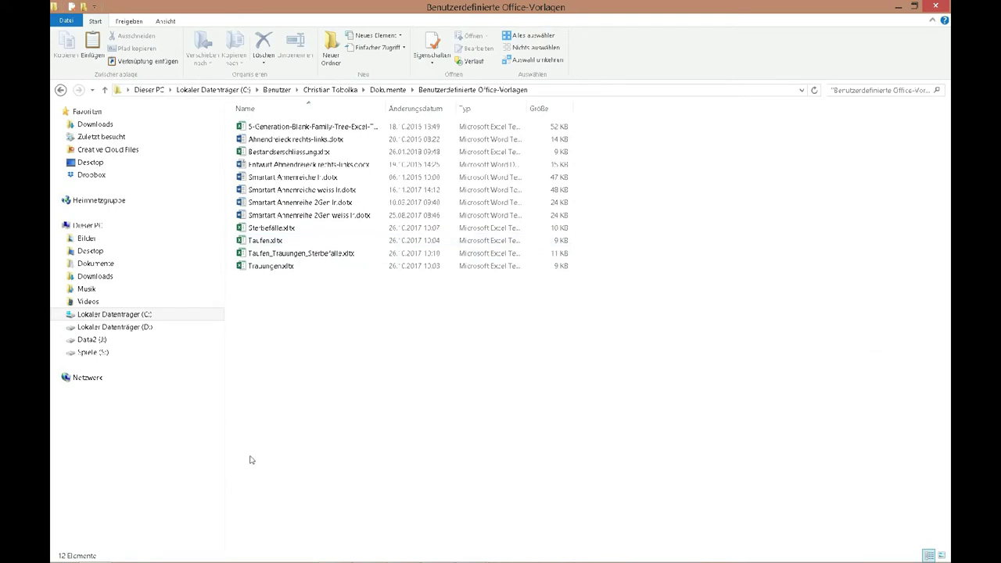
left_click(164, 315)
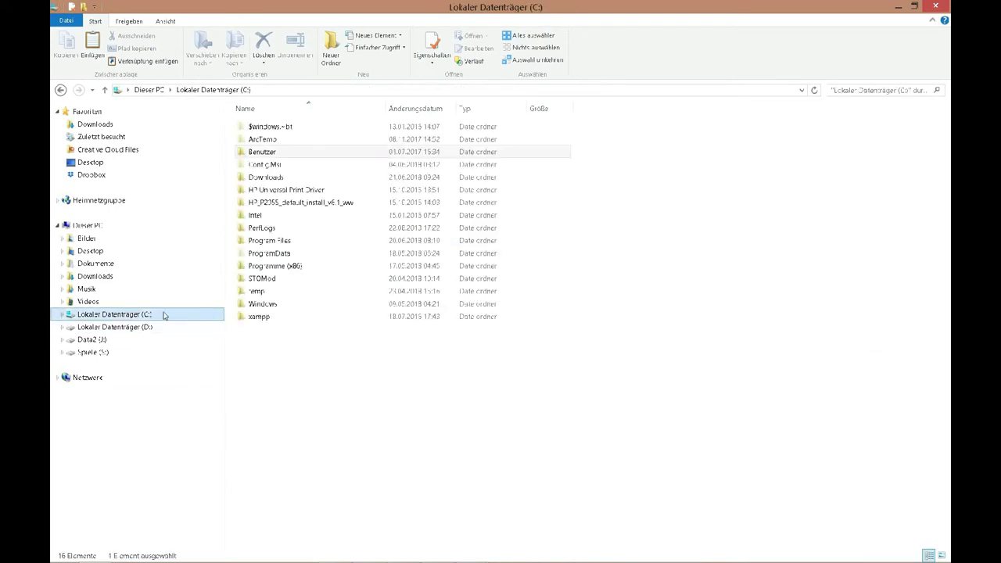
left_click(288, 179)
double_click(288, 178)
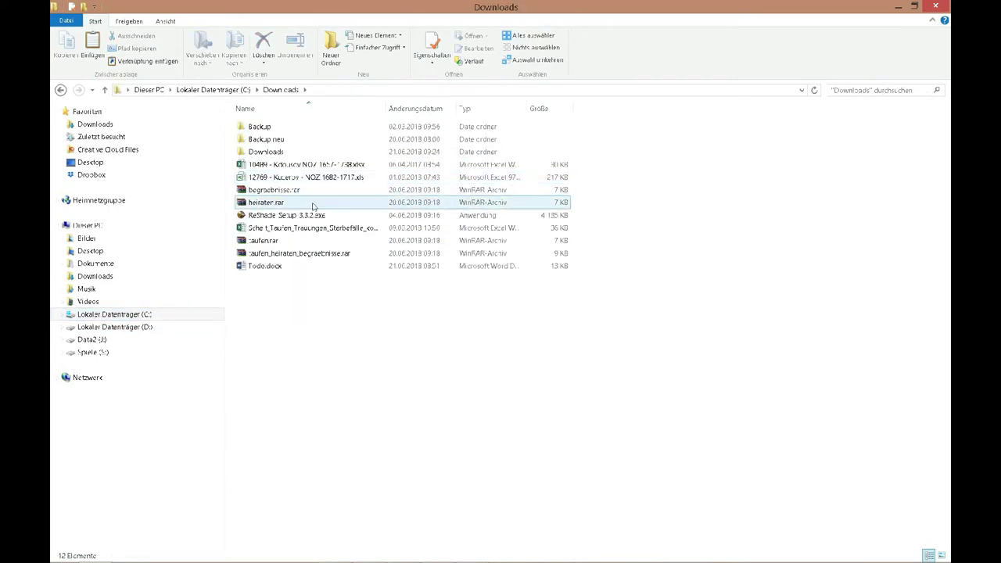
double_click(309, 178)
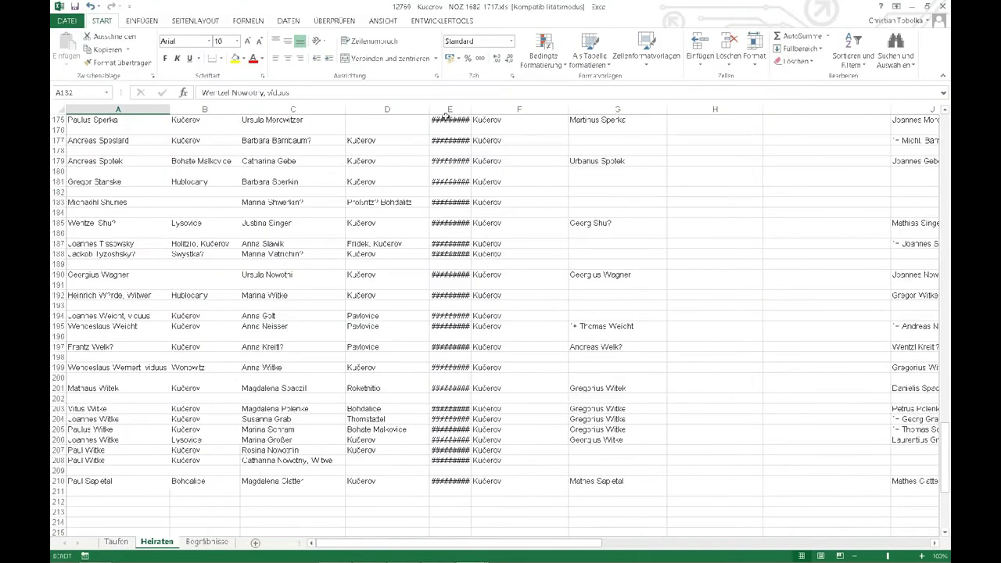
scroll(454, 154, "up", 20)
scroll(454, 155, "up", 20)
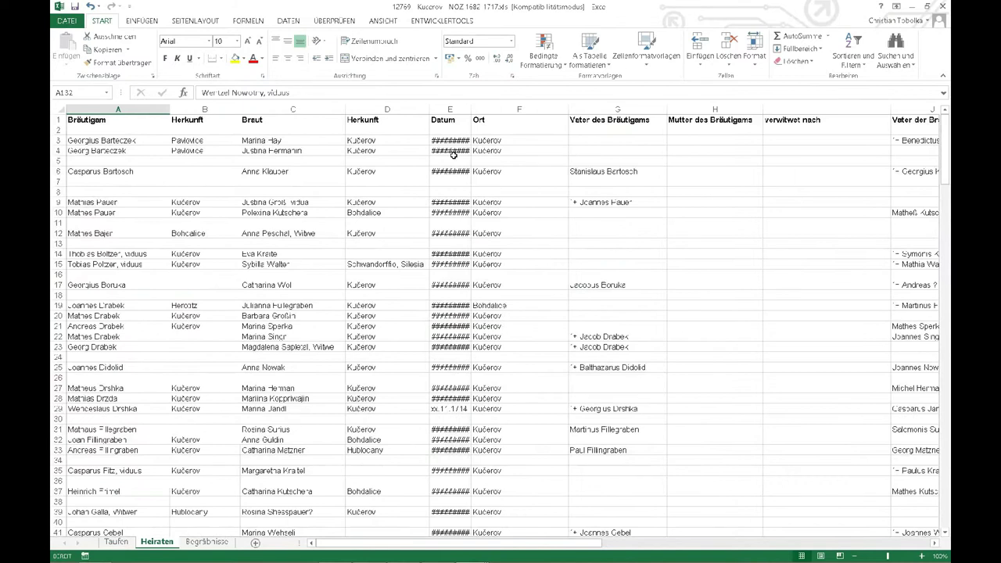
mouse_move(449, 140)
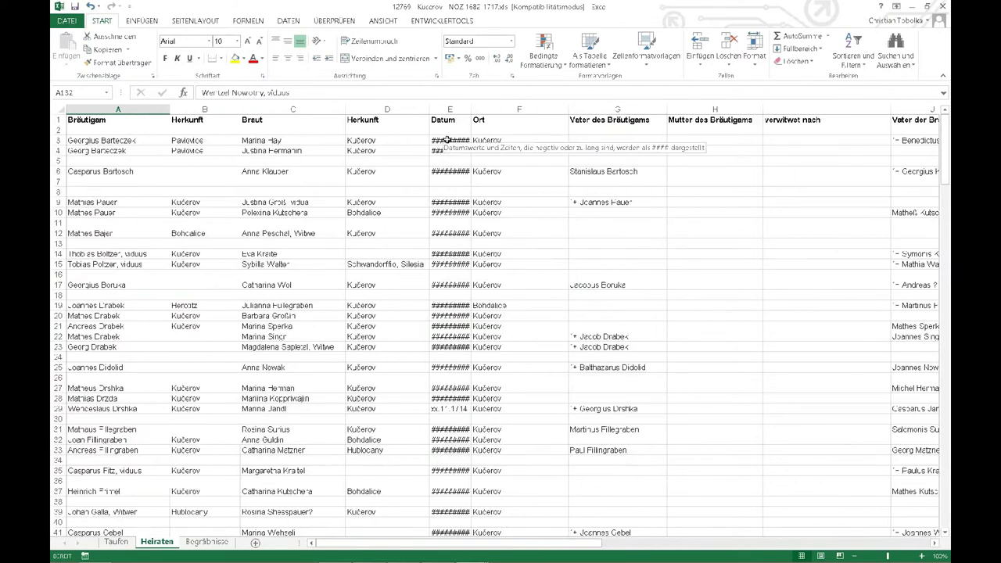
left_click(912, 6)
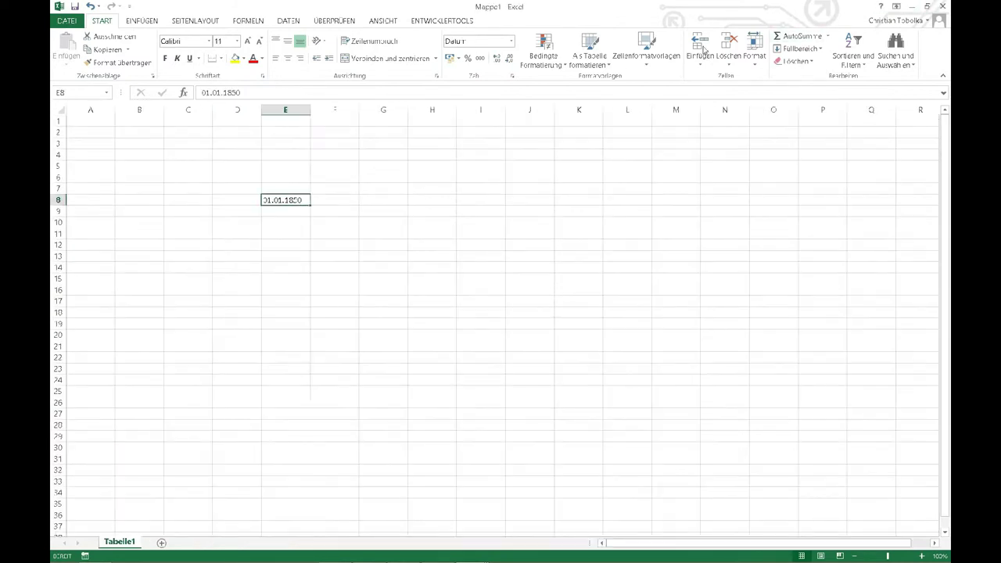
Change the date in E8 to 01.01.1900, then delete the cell's contents
double_click(286, 201)
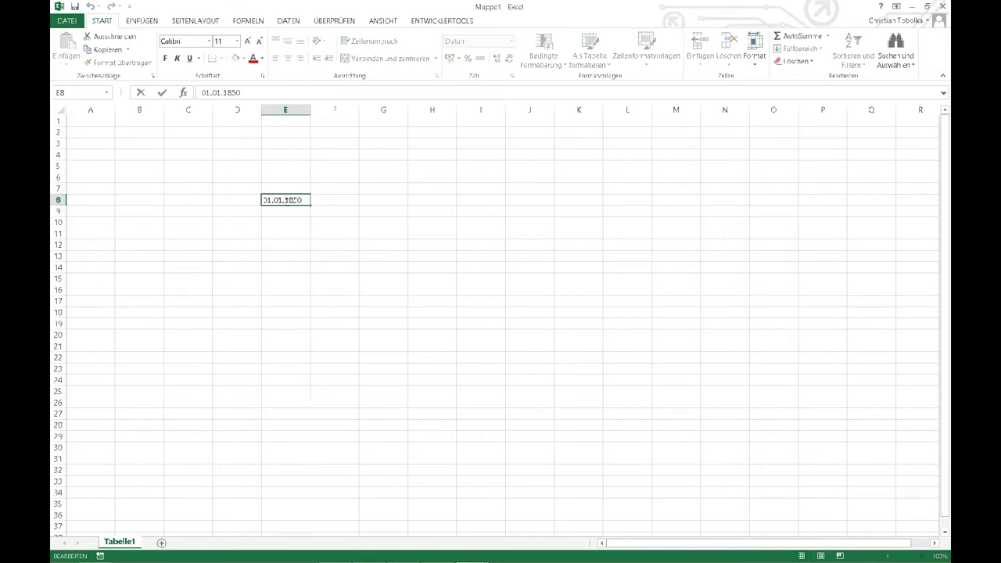
key("BackSpace")
key("BackSpace")
key("BackSpace")
type("900")
key("Return")
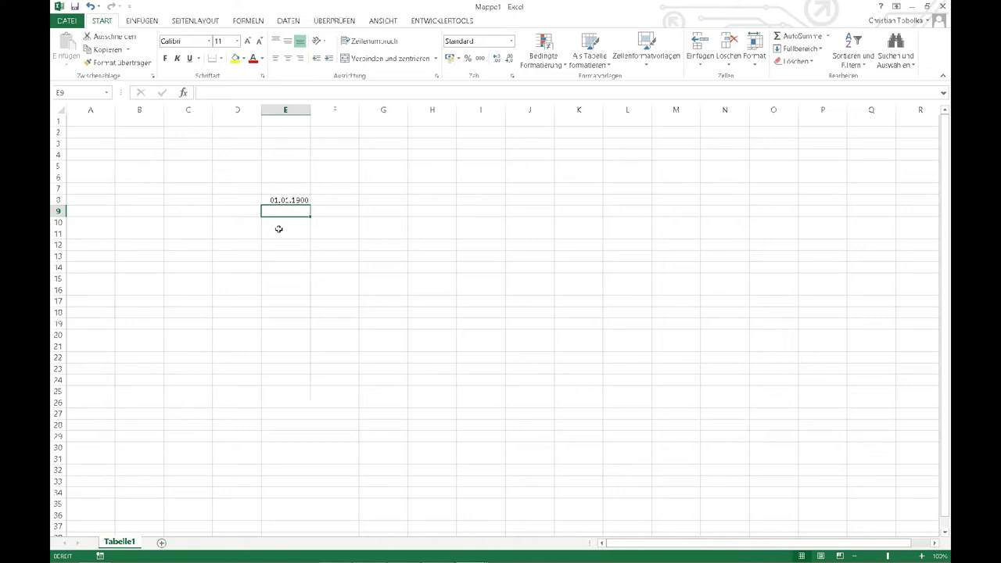
left_click(278, 201)
key("Delete")
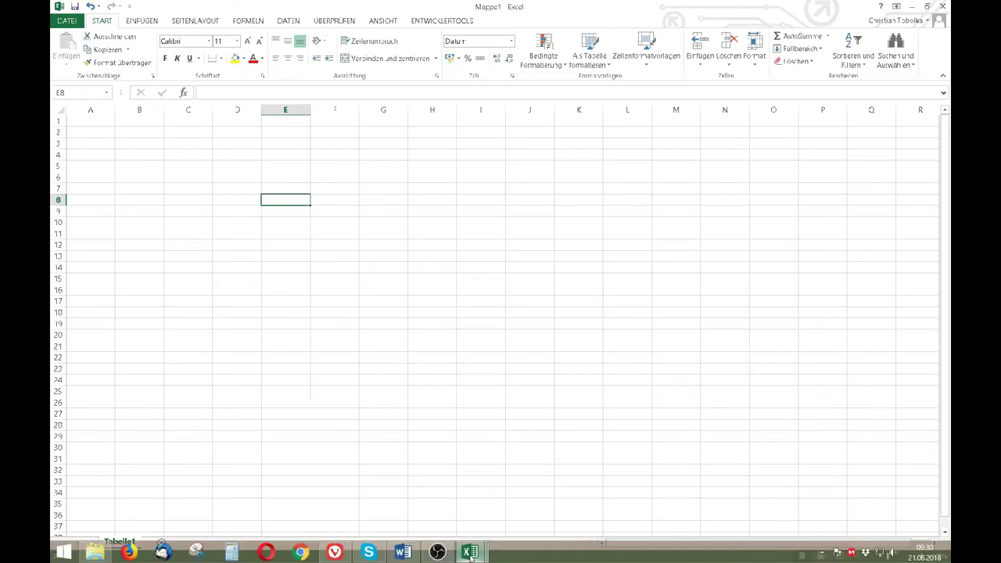
mouse_move(469, 552)
left_click(563, 493)
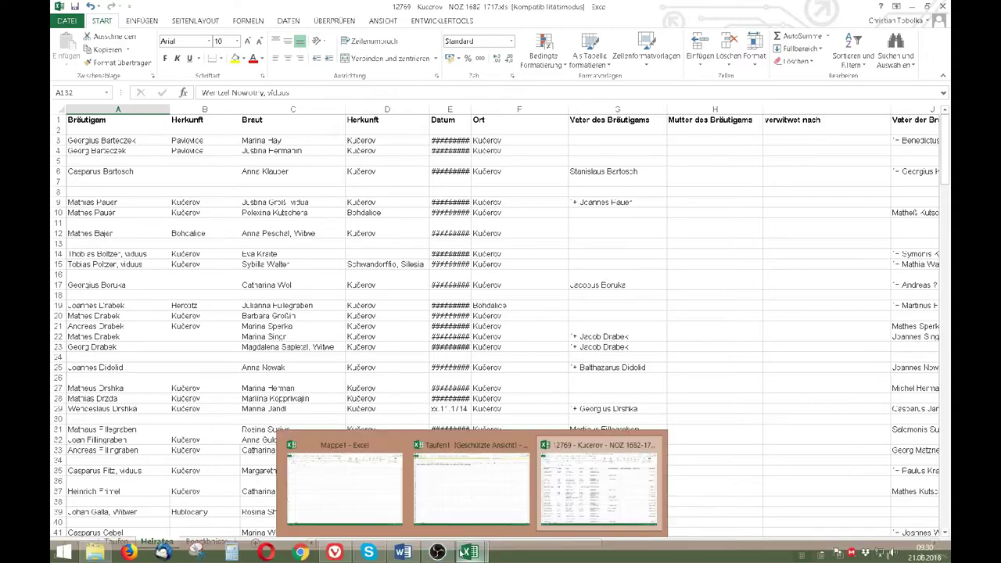
mouse_move(471, 485)
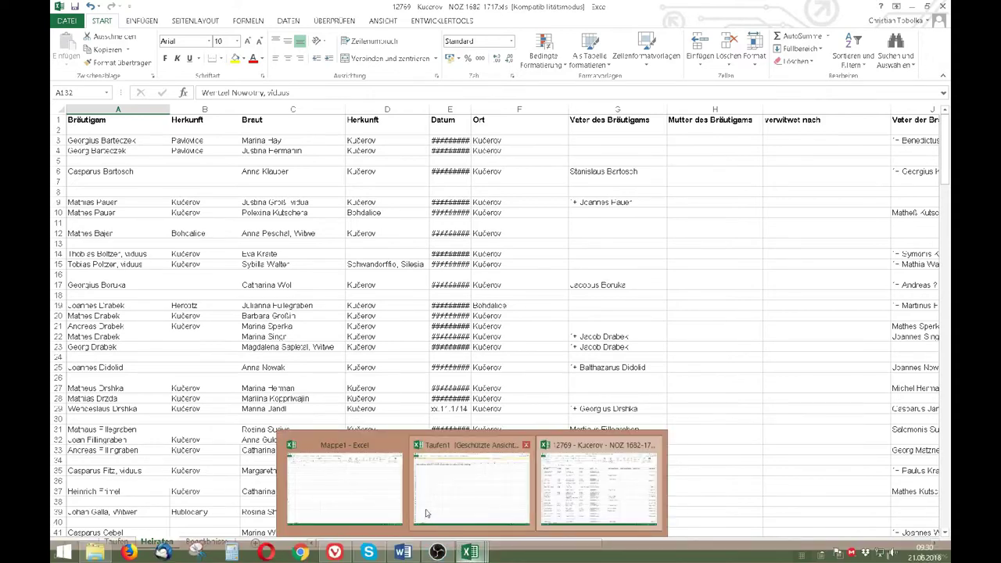
left_click(427, 514)
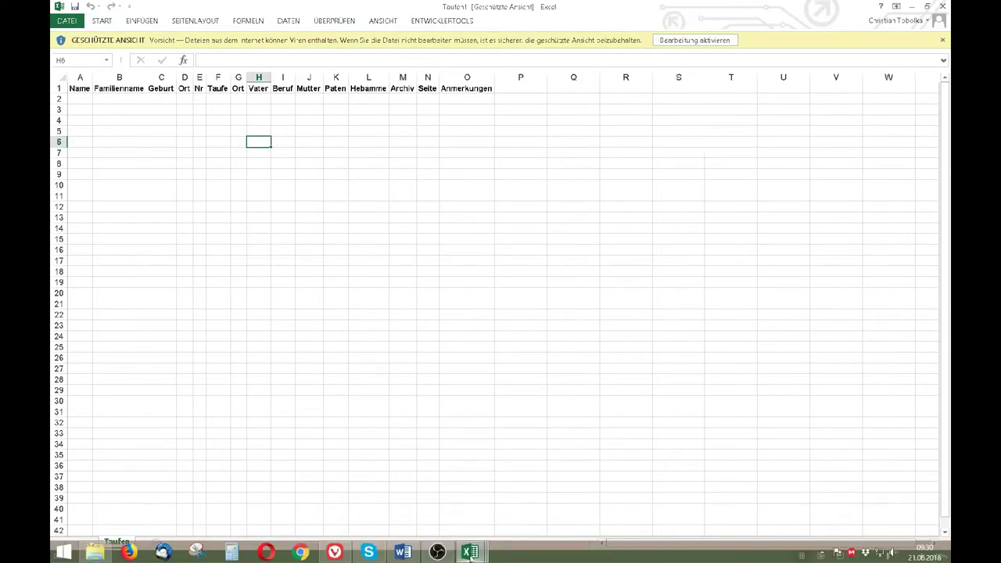
left_click(336, 478)
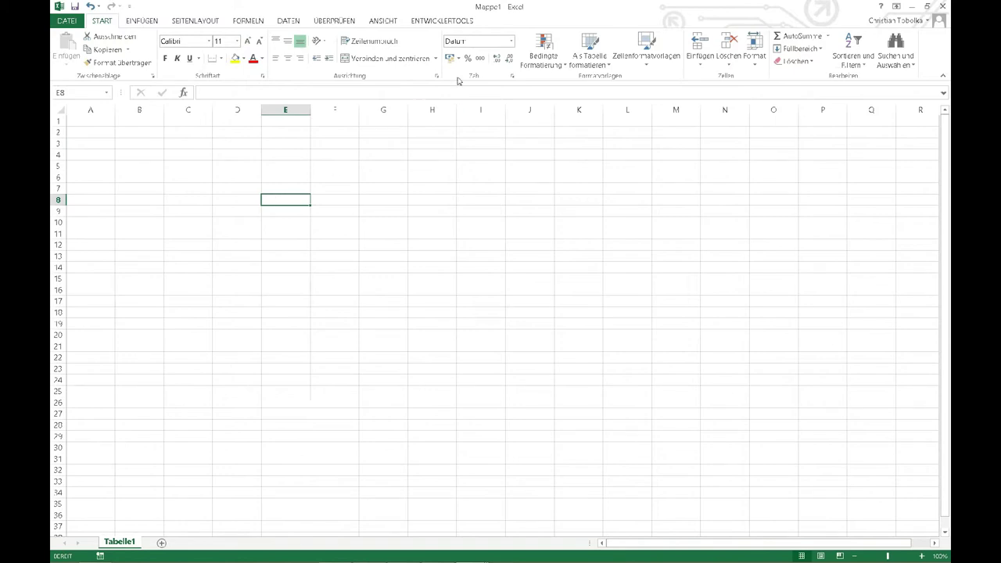
Format E8 as Text, enter 01.01.1850, right-align it, then select the whole sheet
left_click(511, 41)
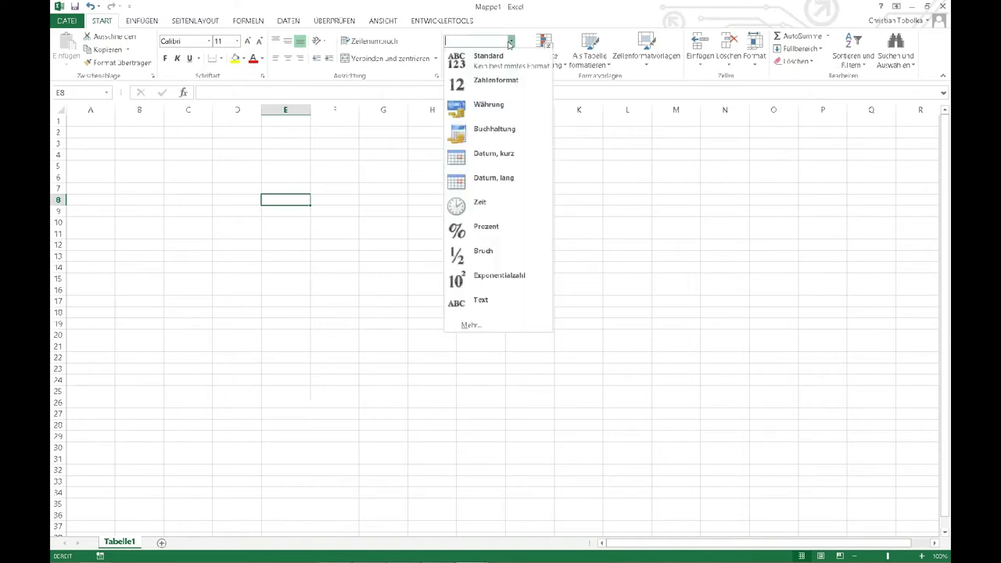
left_click(483, 313)
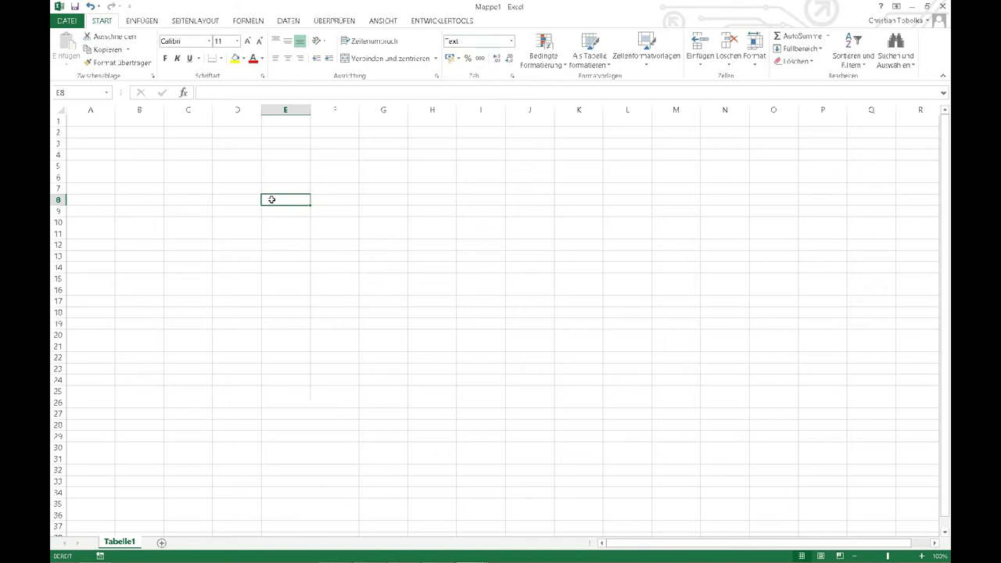
type("01.")
type("01.1850")
key("Return")
left_click(270, 199)
left_click(301, 58)
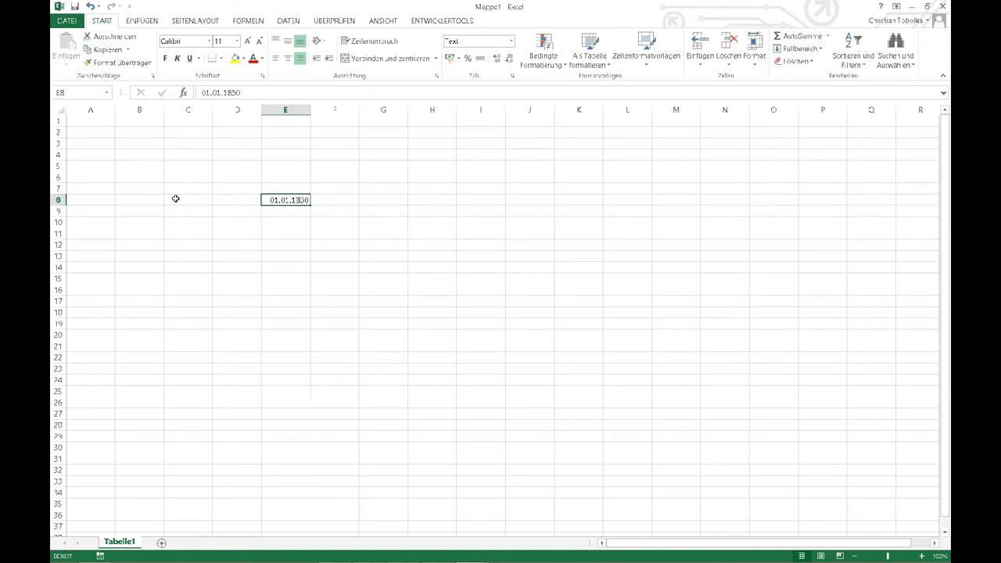
key("ctrl+a")
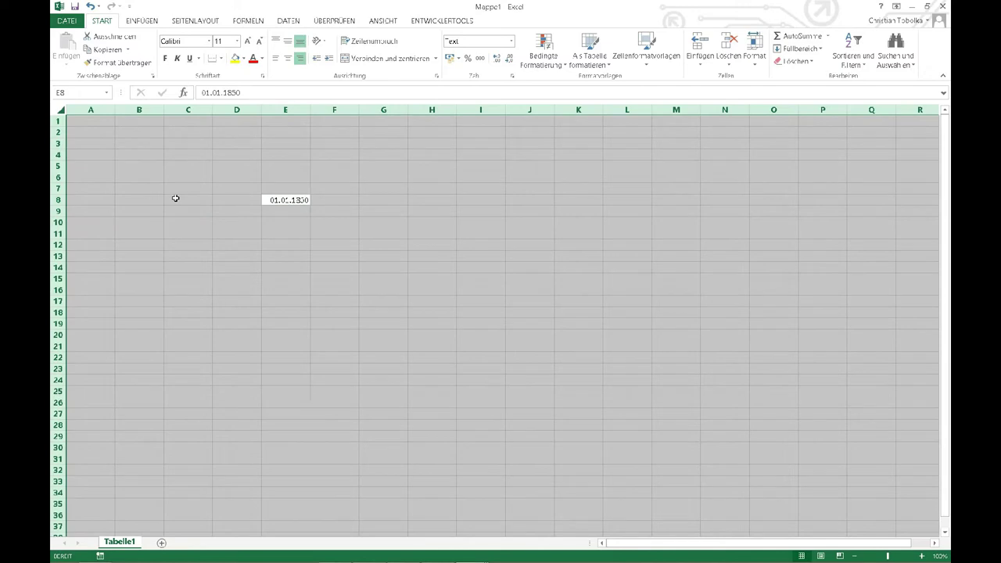
Select the entire Mappe1 sheet and apply the Text number format
left_click(132, 177)
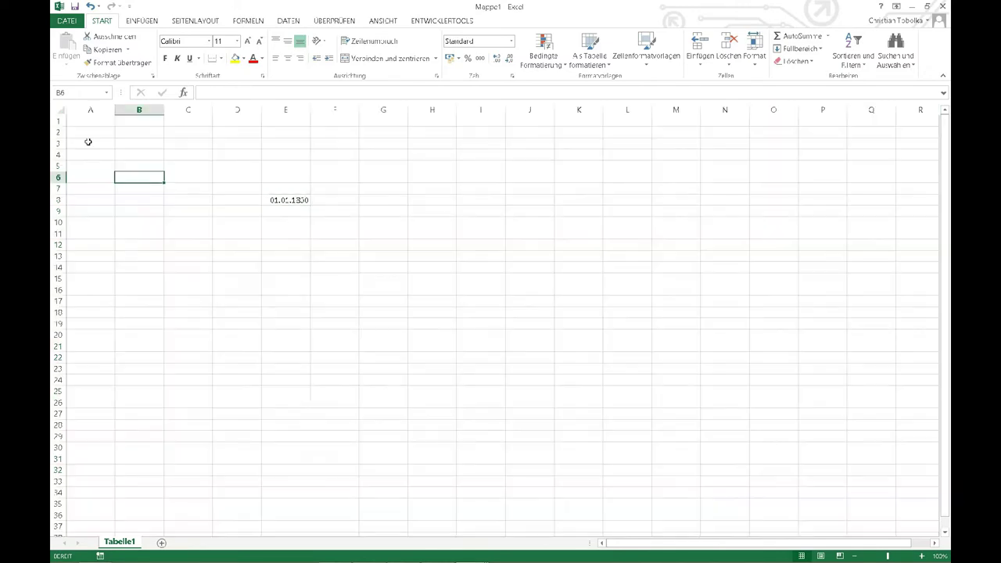
left_click(61, 110)
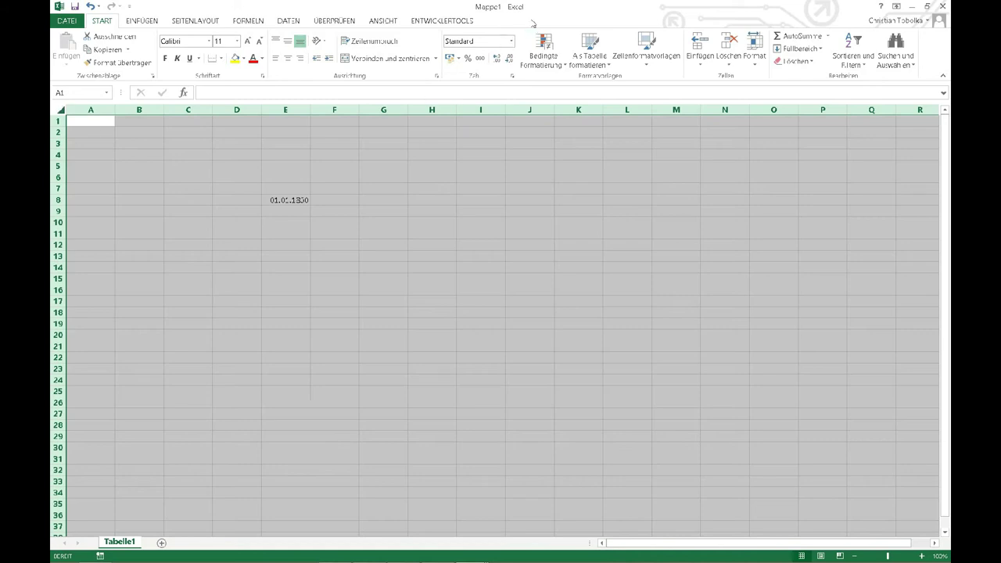
left_click(511, 42)
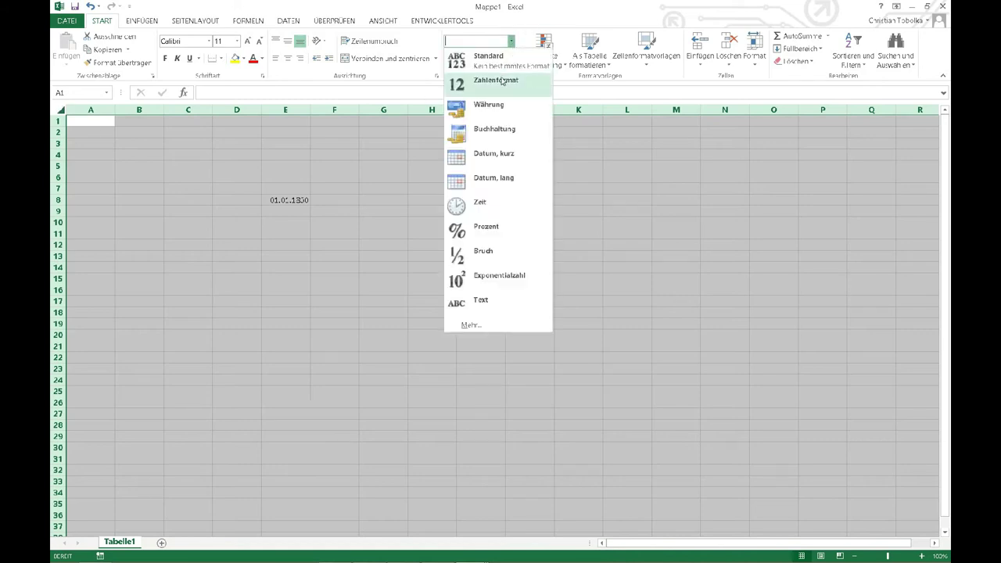
left_click(493, 296)
Check that E8 still holds 01.01.1850 as entered, then bring up the Downloads folder
left_click(274, 261)
left_click(204, 199)
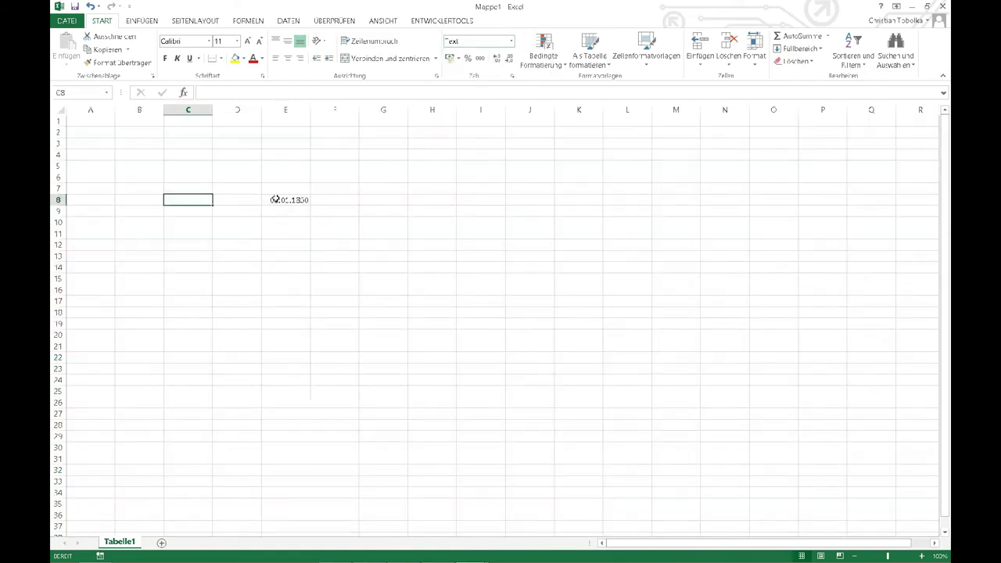
left_click(402, 197)
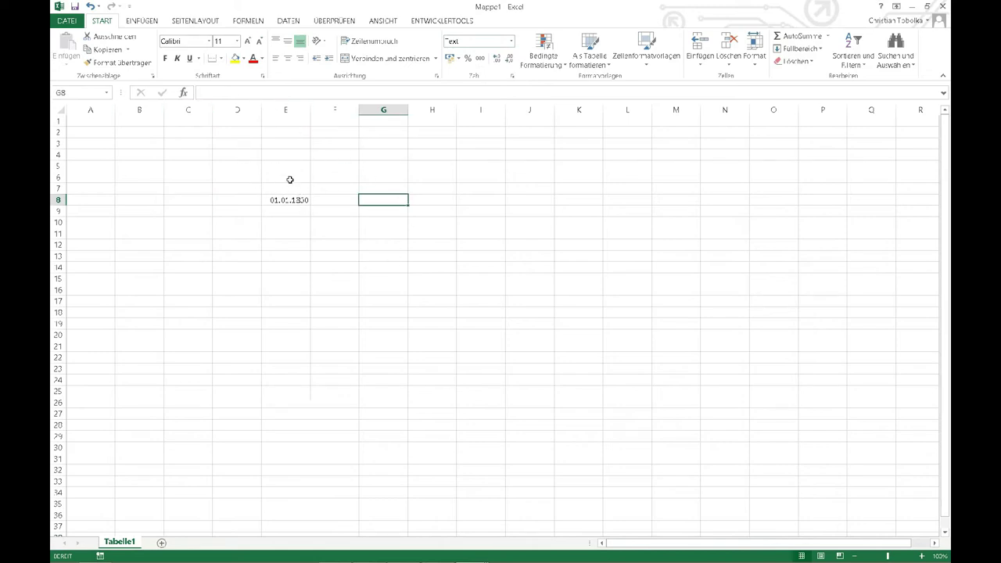
left_click(283, 201)
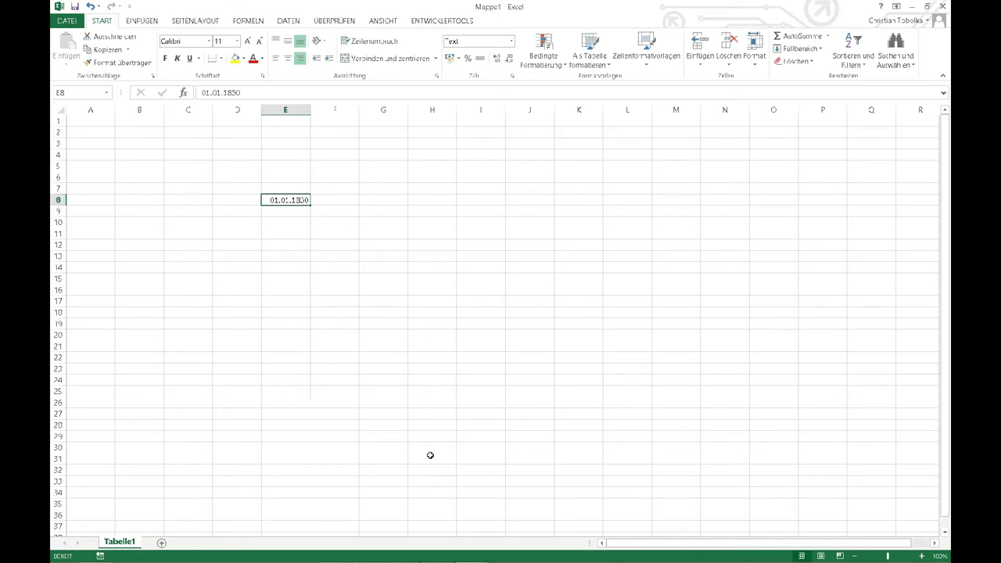
left_click(102, 553)
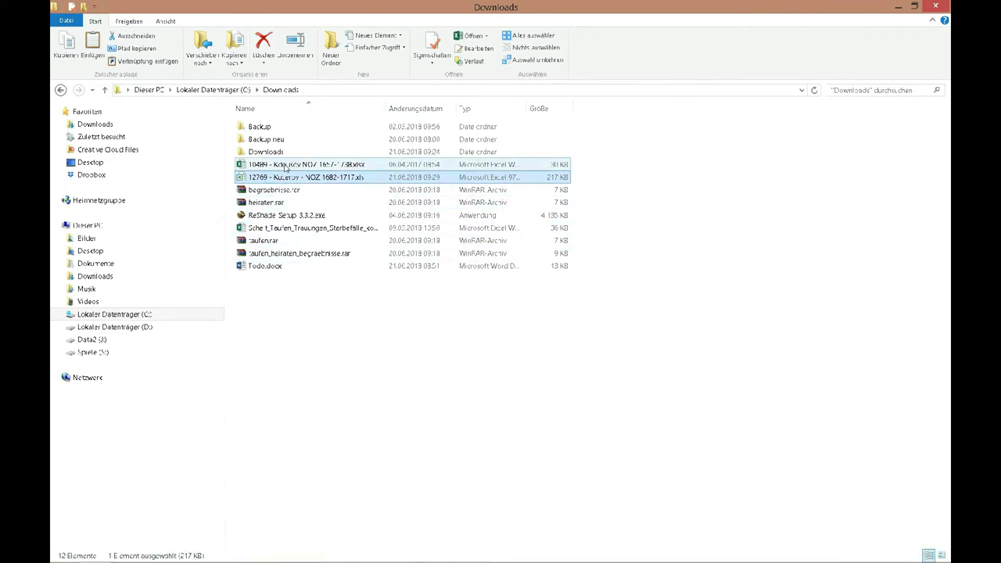
Open the Scheit_Taufen_Trauungen workbook at the top of its Taufen sheet, then return to Downloads
double_click(280, 227)
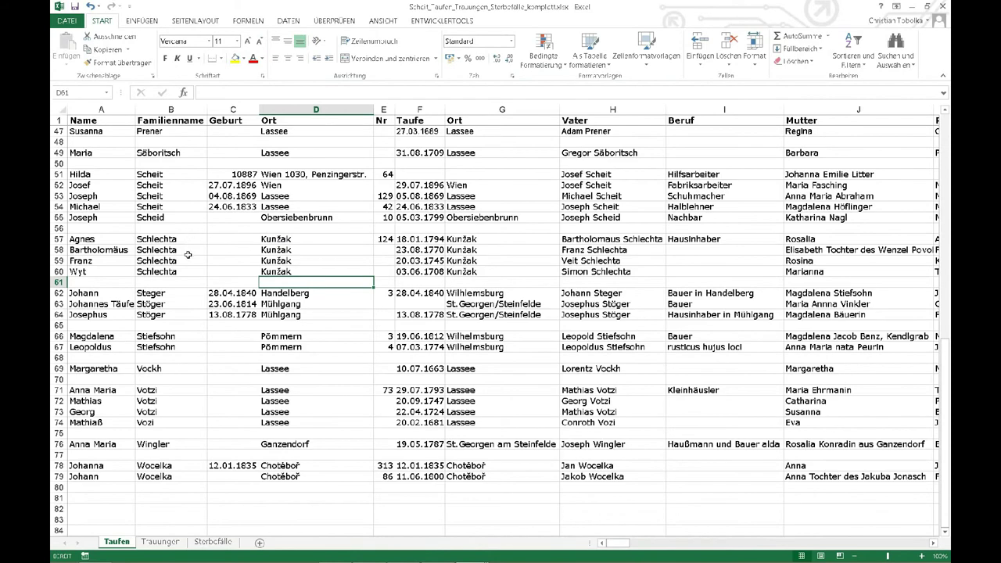
scroll(188, 255, "up", 15)
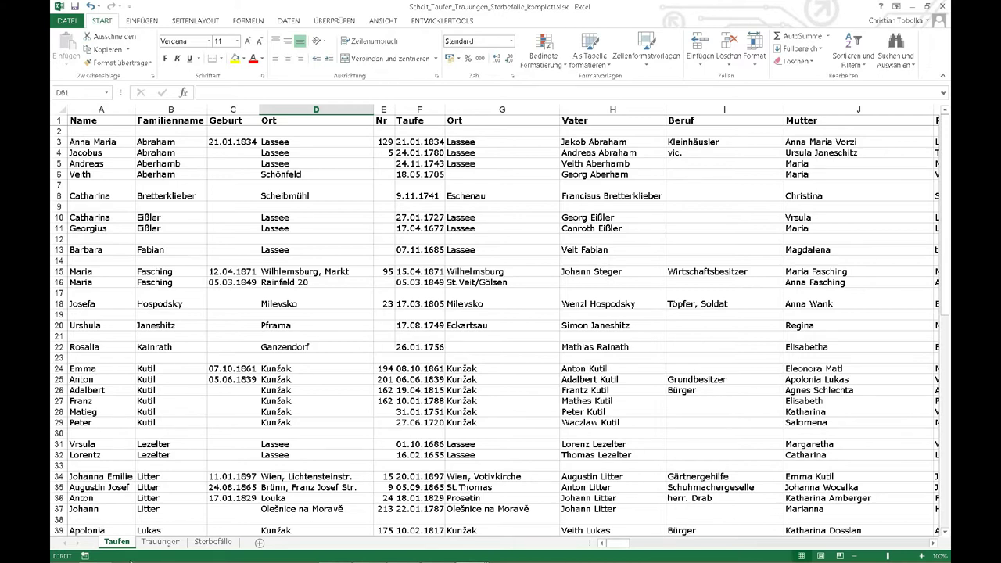
left_click(95, 552)
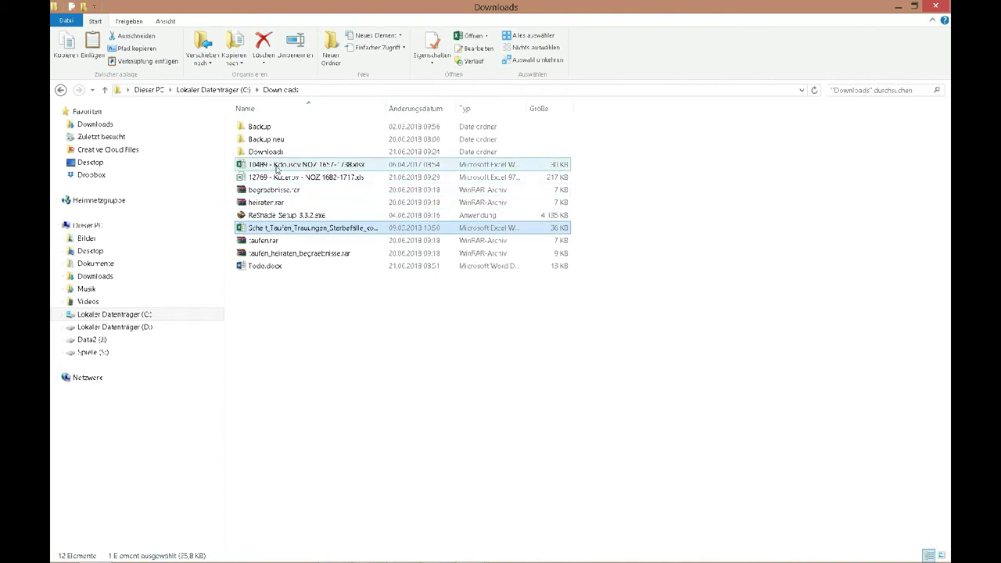
Open 10489 Kdousov NOZ 1657-1738.xlsx and browse its Begräbnisse burial records
double_click(276, 166)
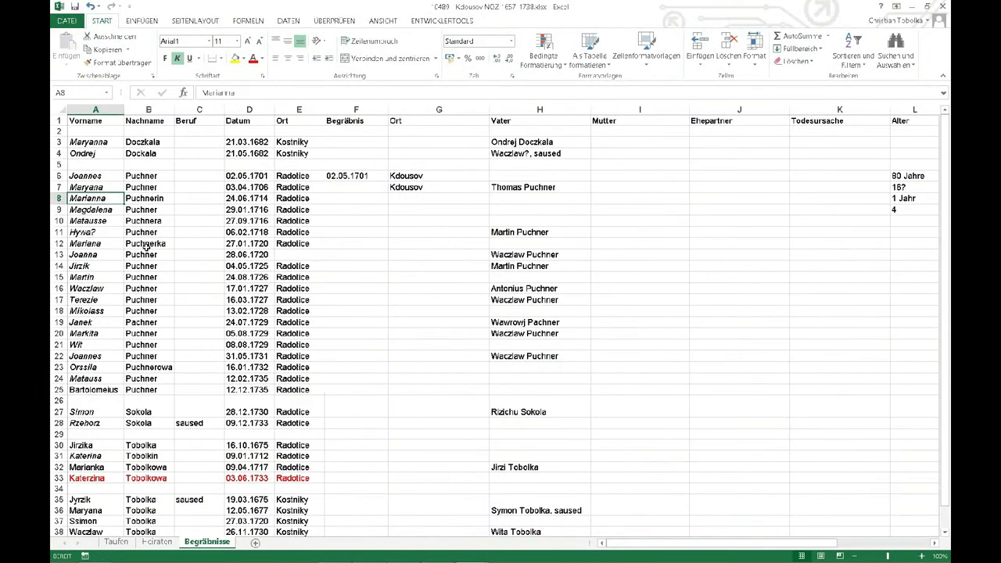
scroll(109, 244, "down", 2)
scroll(109, 244, "down", 2)
scroll(109, 244, "down", 1)
scroll(109, 244, "up", 5)
scroll(178, 268, "down", 8)
scroll(178, 268, "up", 8)
scroll(137, 344, "down", 2)
scroll(133, 335, "up", 2)
scroll(125, 277, "down", 2)
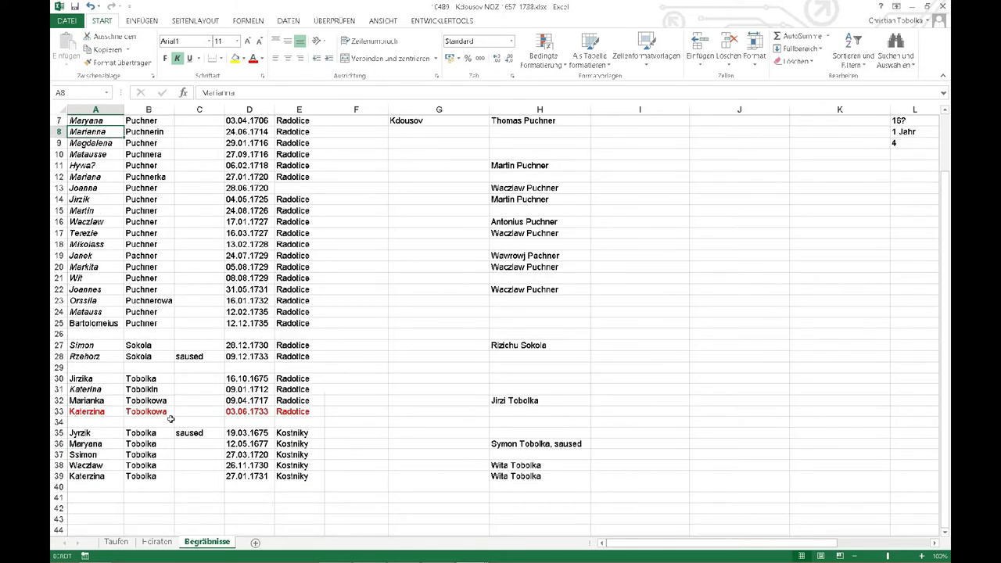
scroll(157, 377, "up", 2)
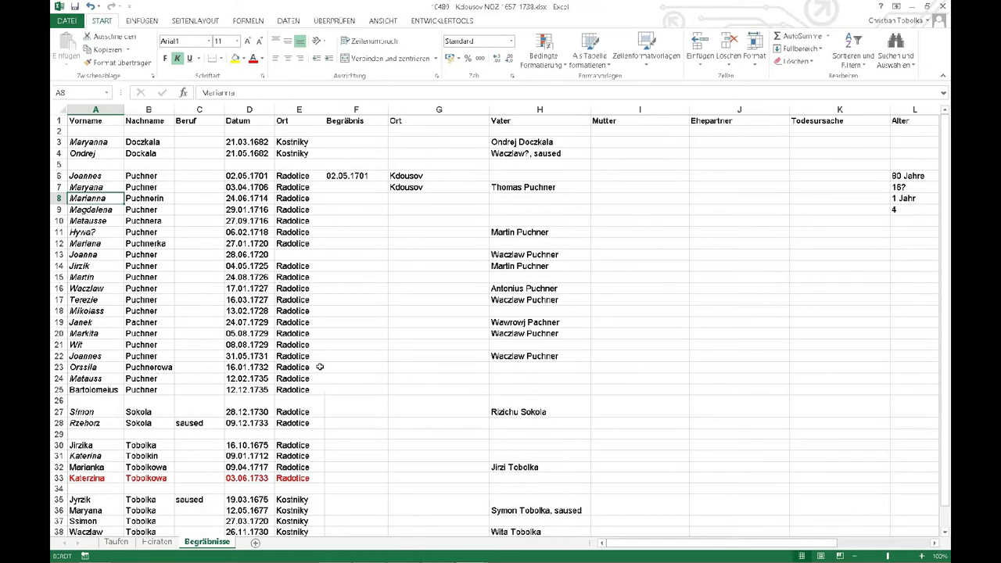
Inspect the row 6 first name and date and the row 25 date, then return to the Scheit workbook
left_click(105, 175)
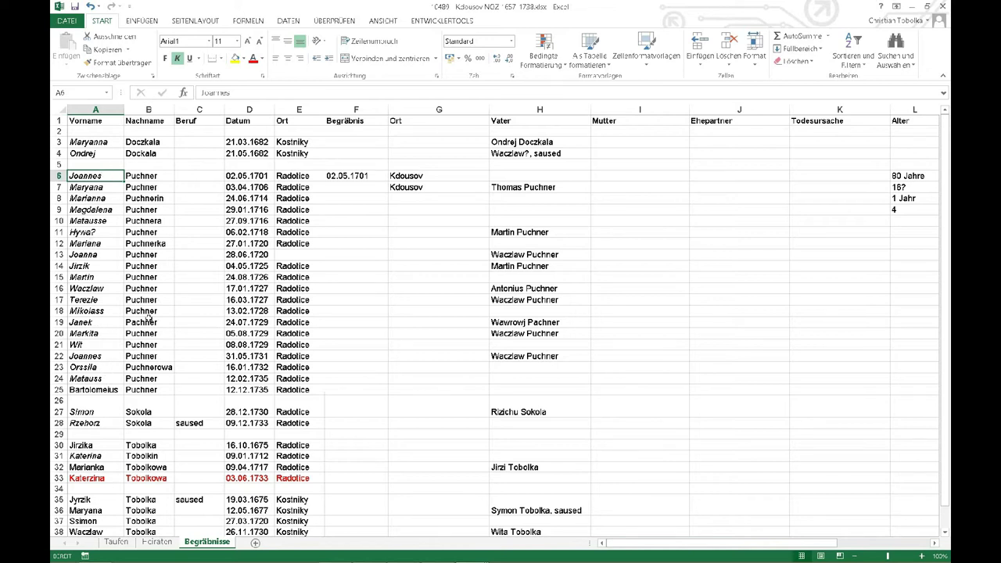
left_click(244, 178)
left_click(240, 389)
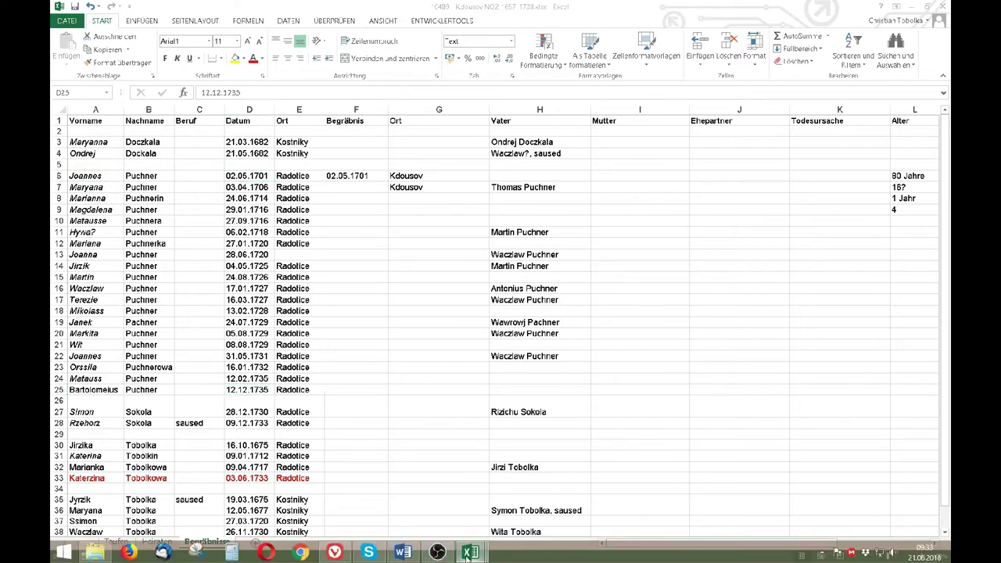
left_click(600, 484)
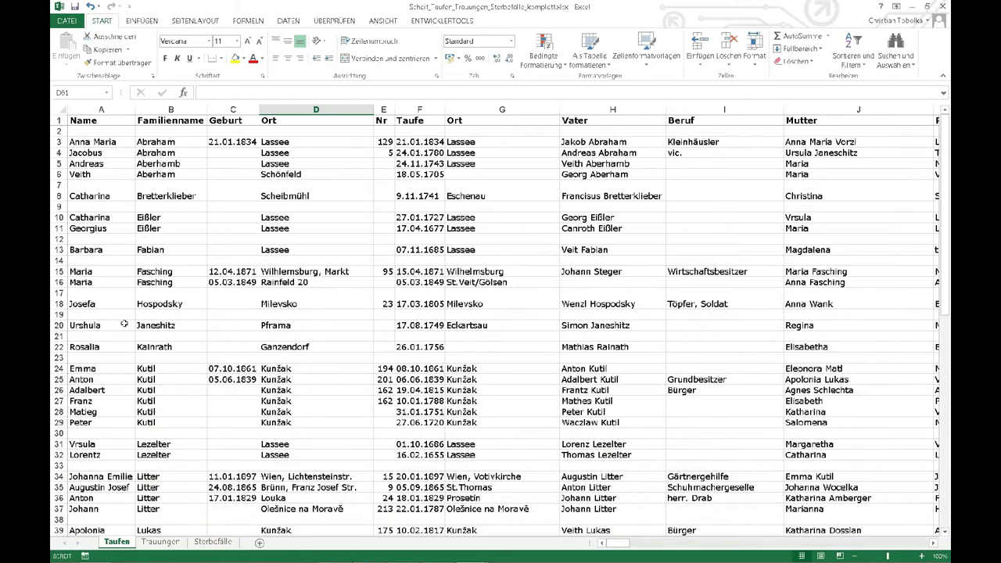
scroll(150, 422, "down", 5)
scroll(152, 415, "down", 4)
scroll(153, 409, "down", 2)
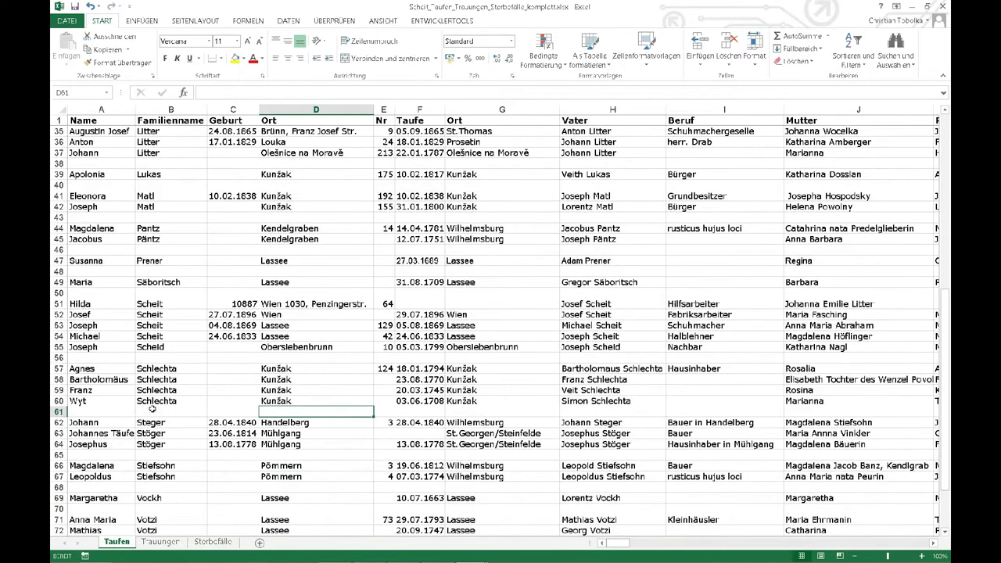
scroll(143, 374, "up", 11)
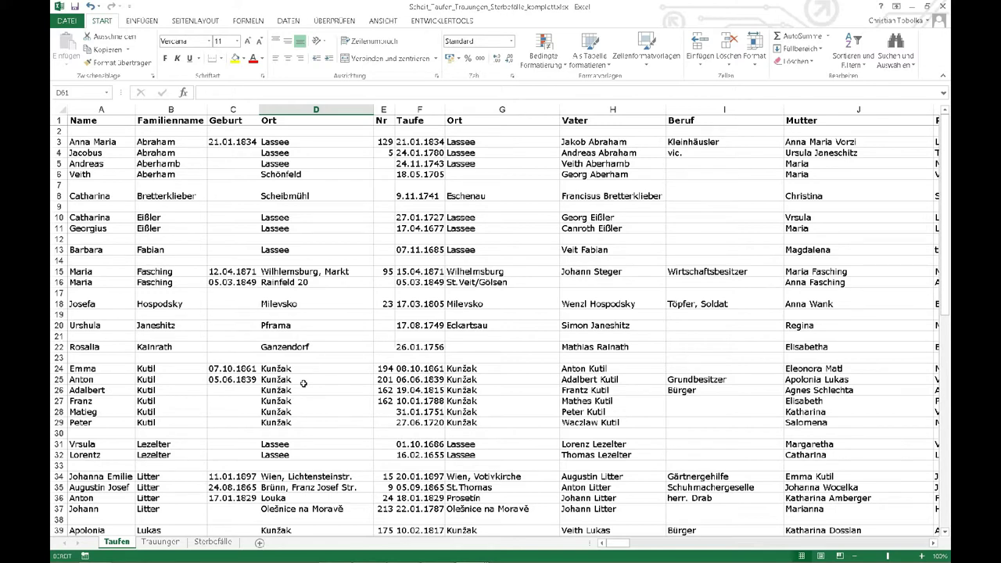
left_click(280, 393)
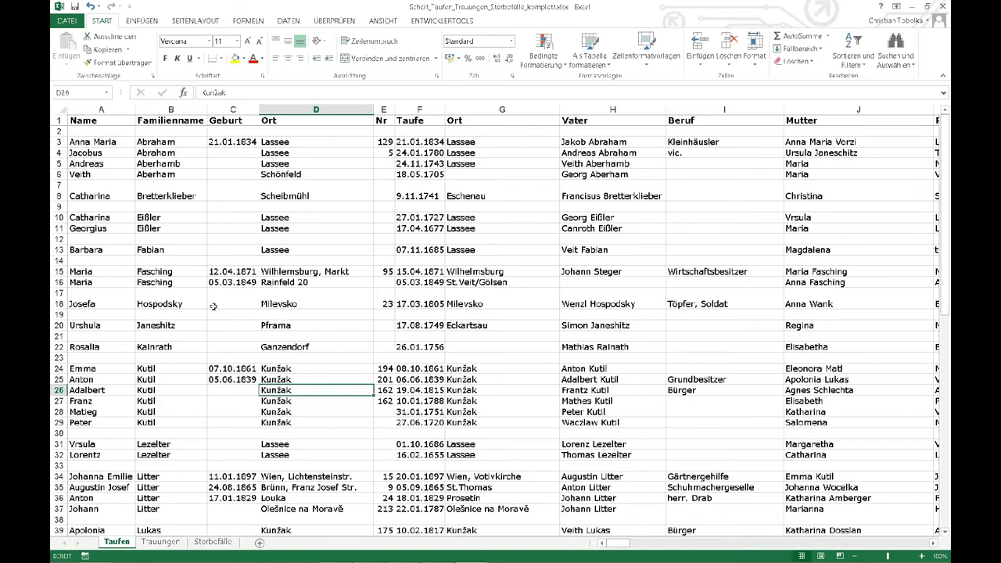
scroll(201, 314, "down", 4)
scroll(201, 314, "down", 3)
scroll(201, 314, "up", 7)
left_click(184, 93)
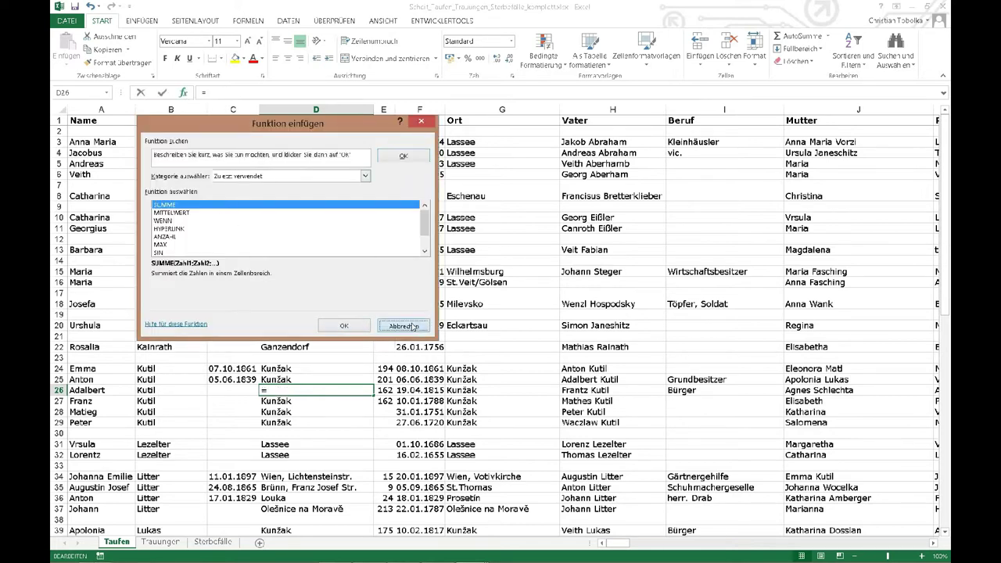
left_click(412, 326)
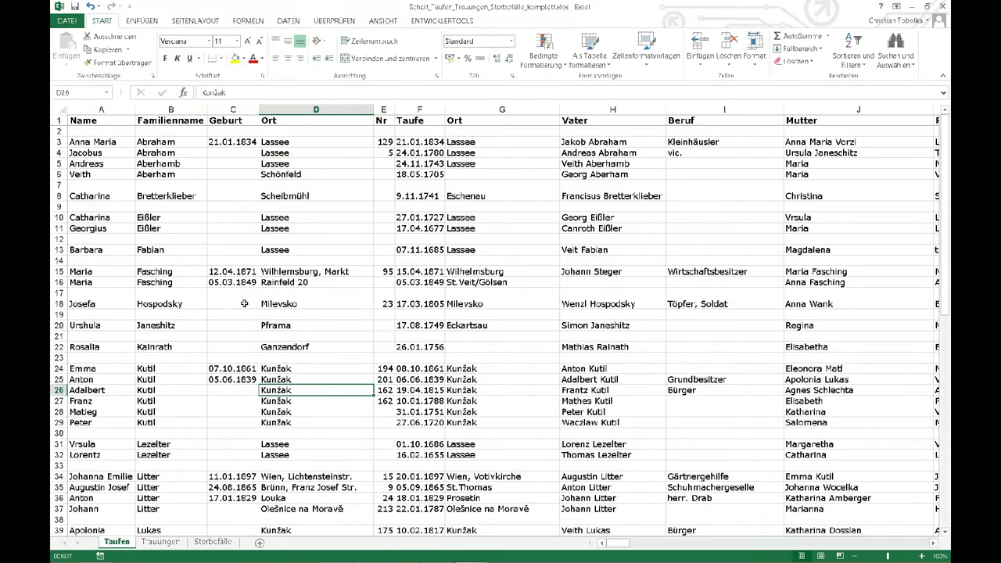
left_click(56, 259)
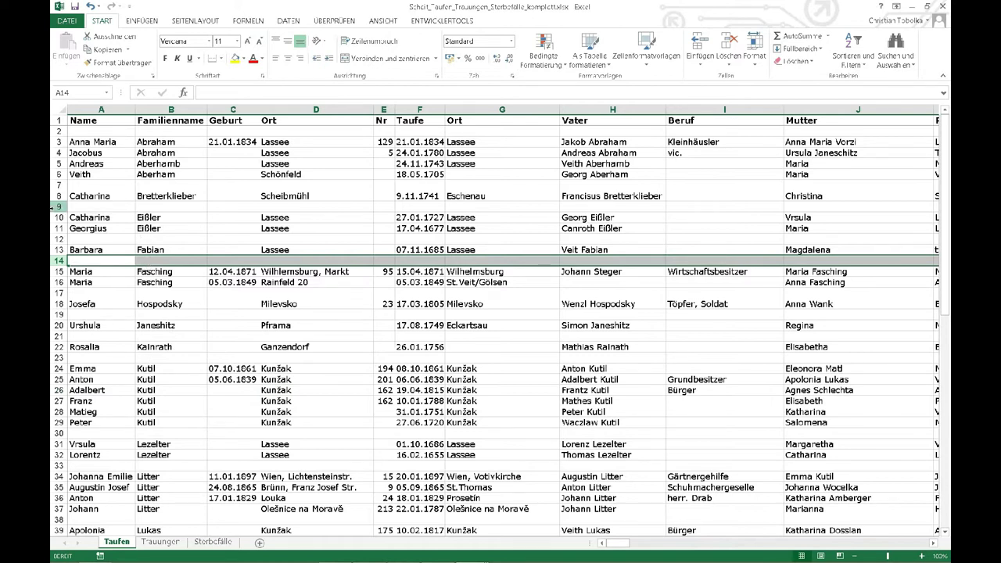
Insert a blank row at row 9 via Zellen einfügen, then remove it again
left_click(59, 206)
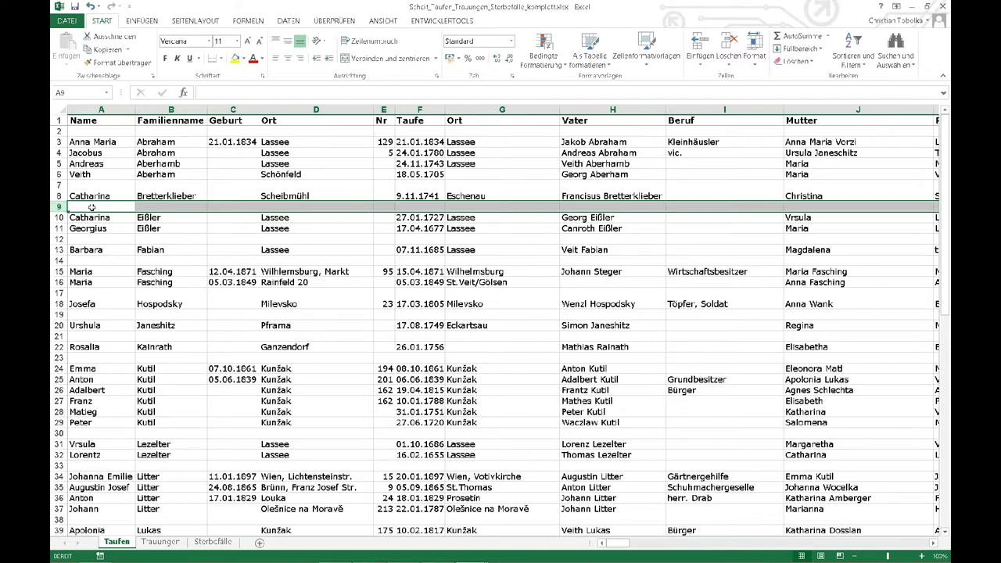
left_click(139, 210)
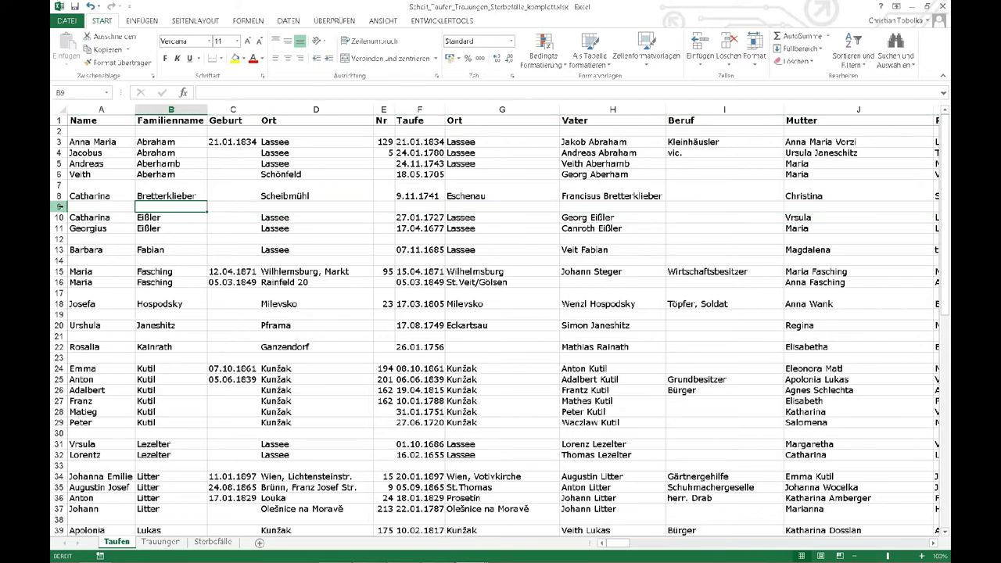
left_click(55, 206)
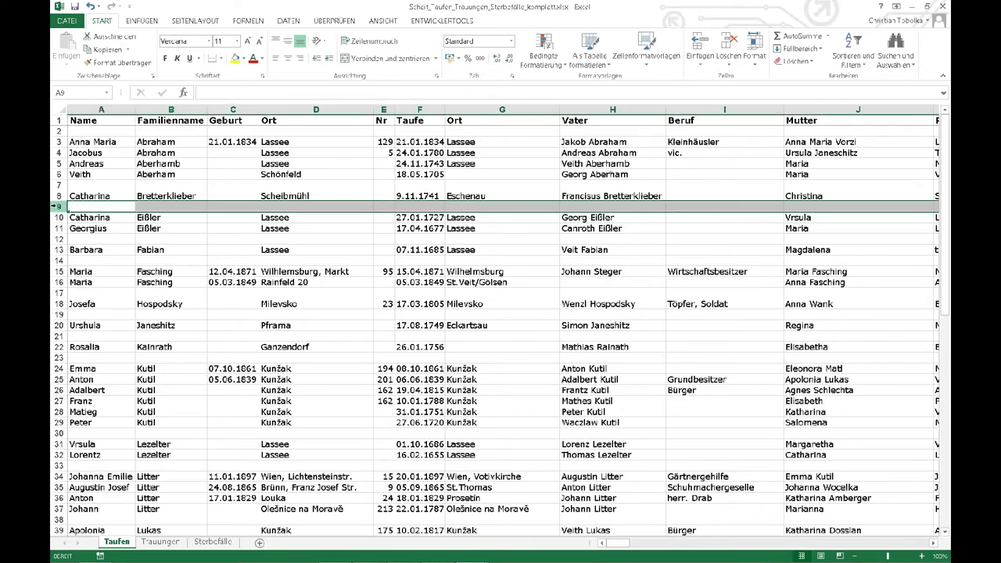
right_click(57, 208)
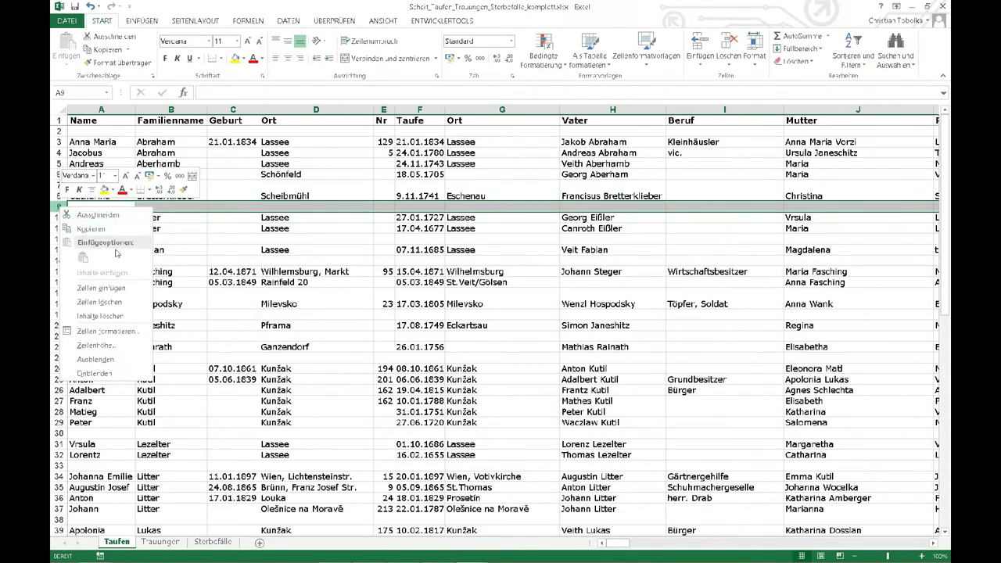
left_click(113, 287)
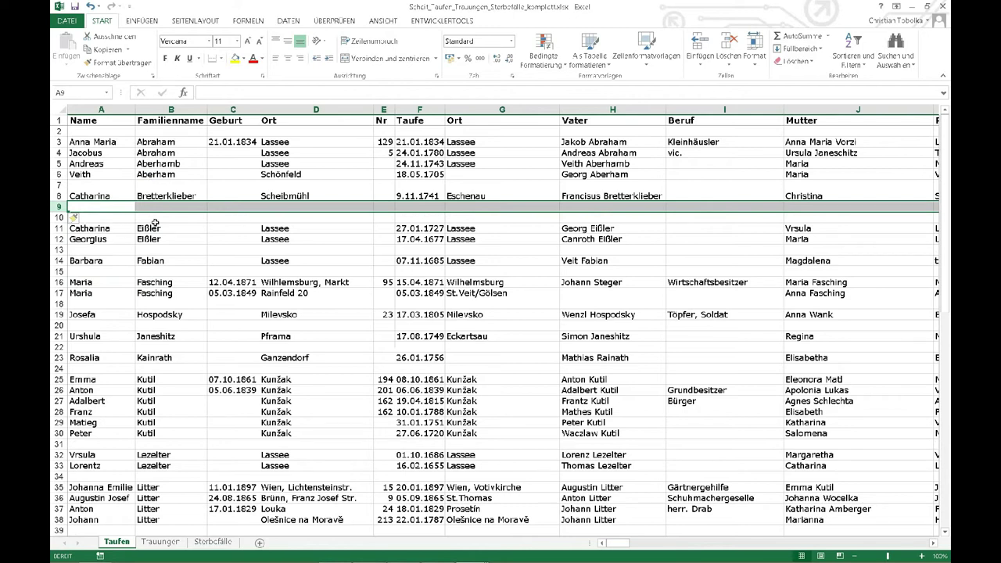
right_click(61, 206)
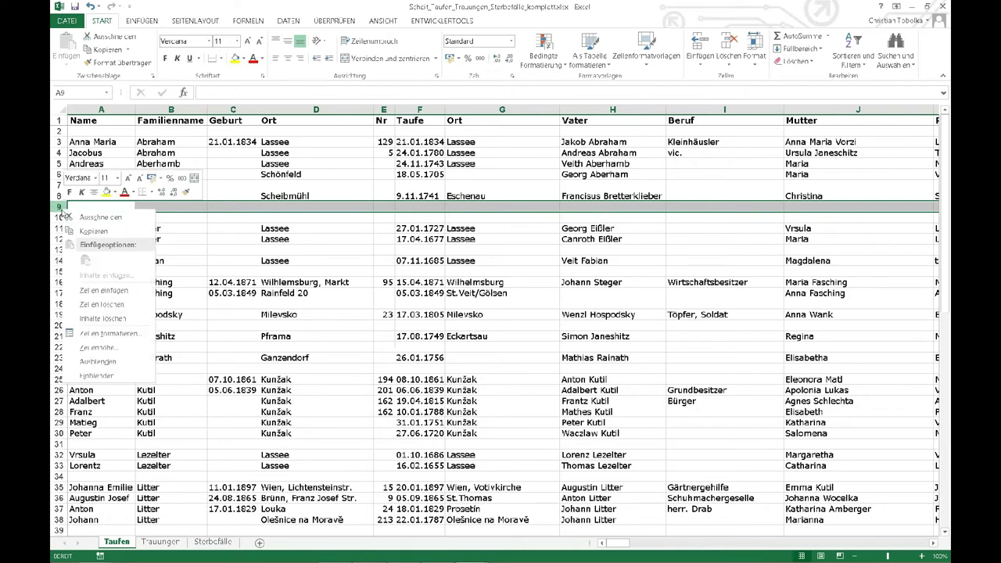
left_click(109, 305)
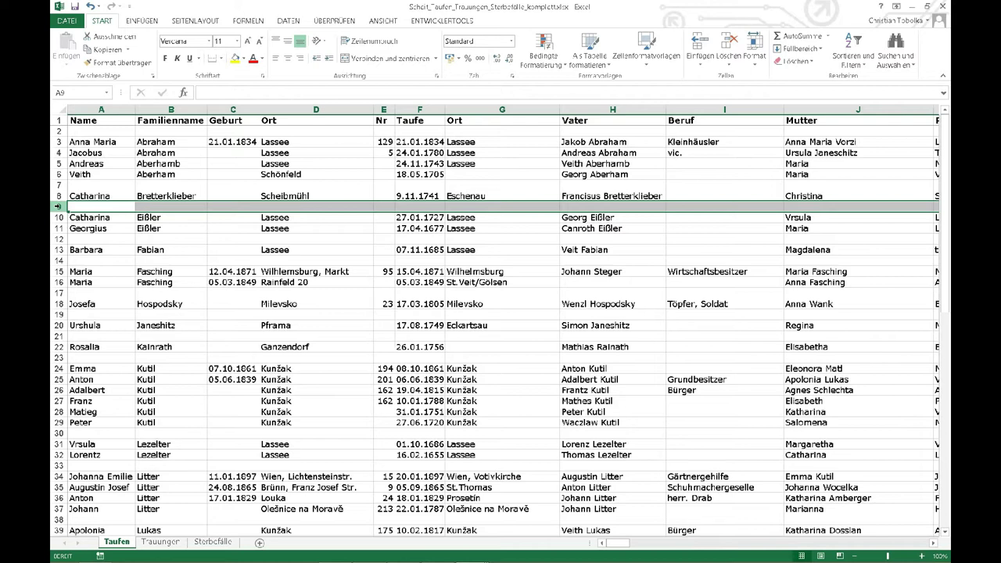
Insert two blank rows at rows 9–10, pushing the Eißler entries down to row 12
key("shift+Down")
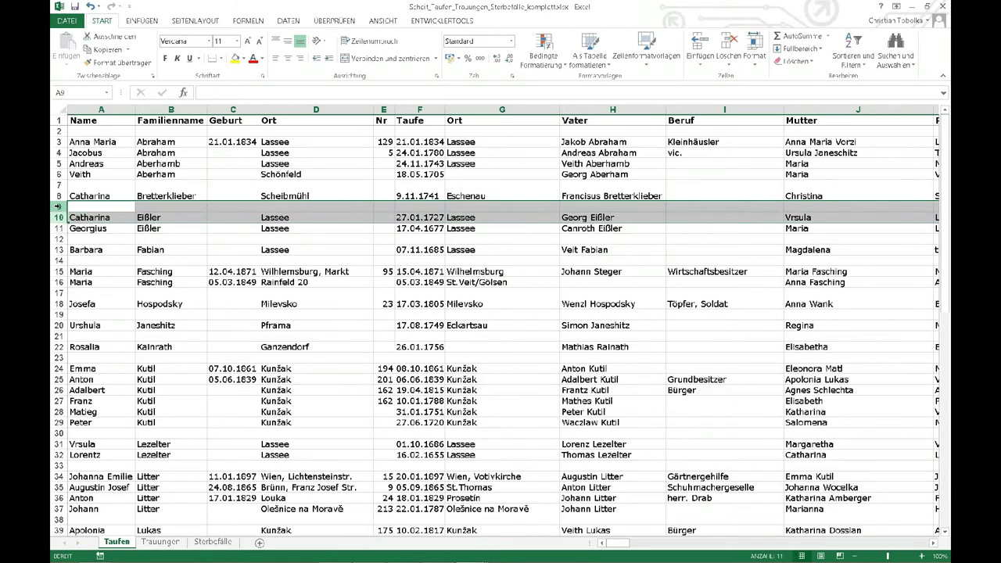
right_click(58, 206)
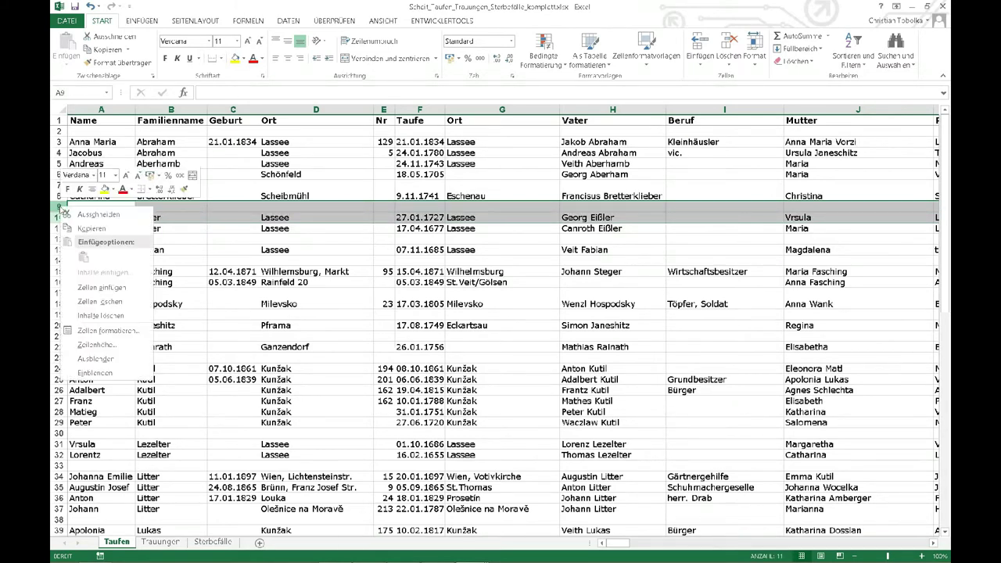
left_click(108, 291)
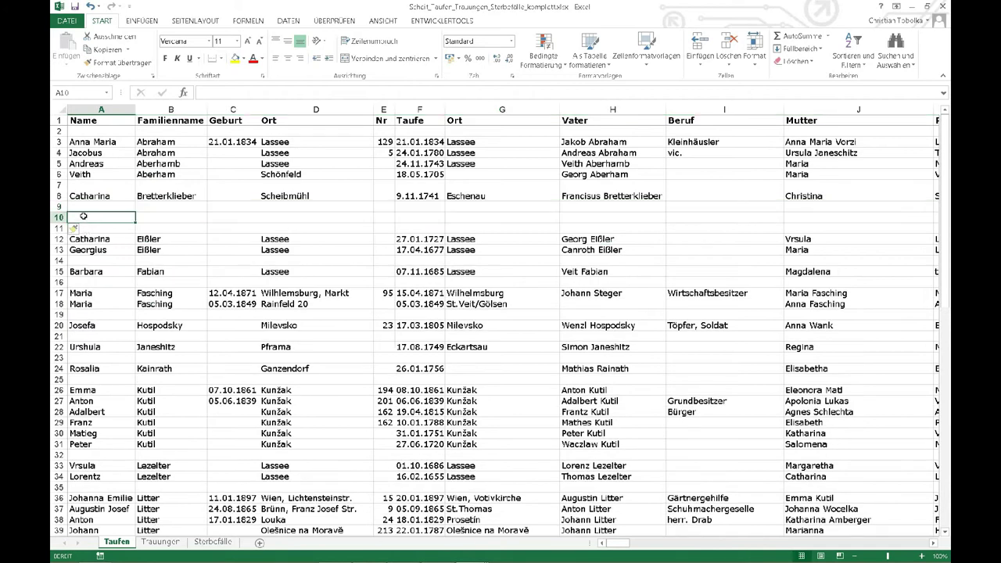
Enter first name Christian in A10 and surname Christ in B10
key("Tab")
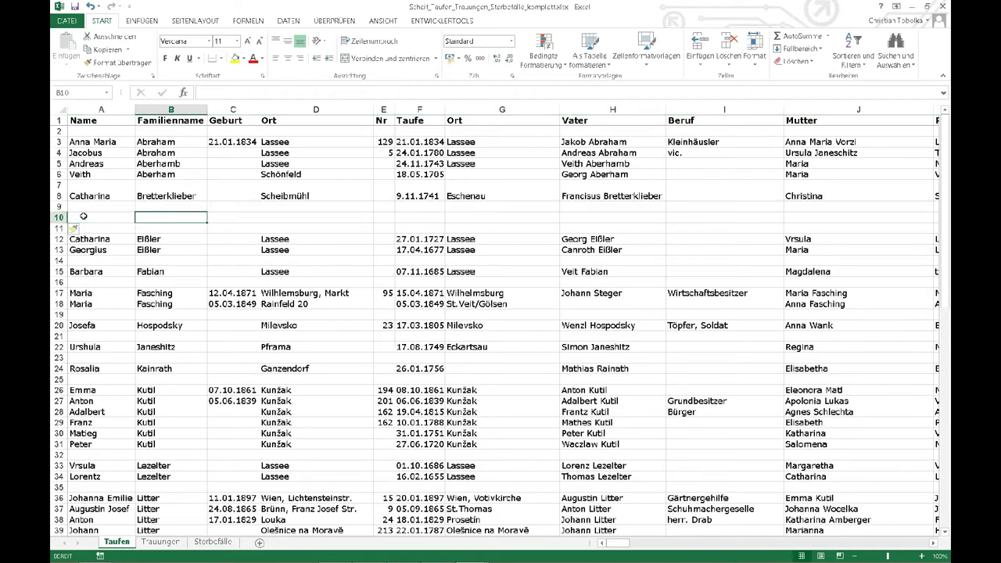
type("c")
key("BackSpace")
key("Escape")
left_click(83, 216)
type("Ch")
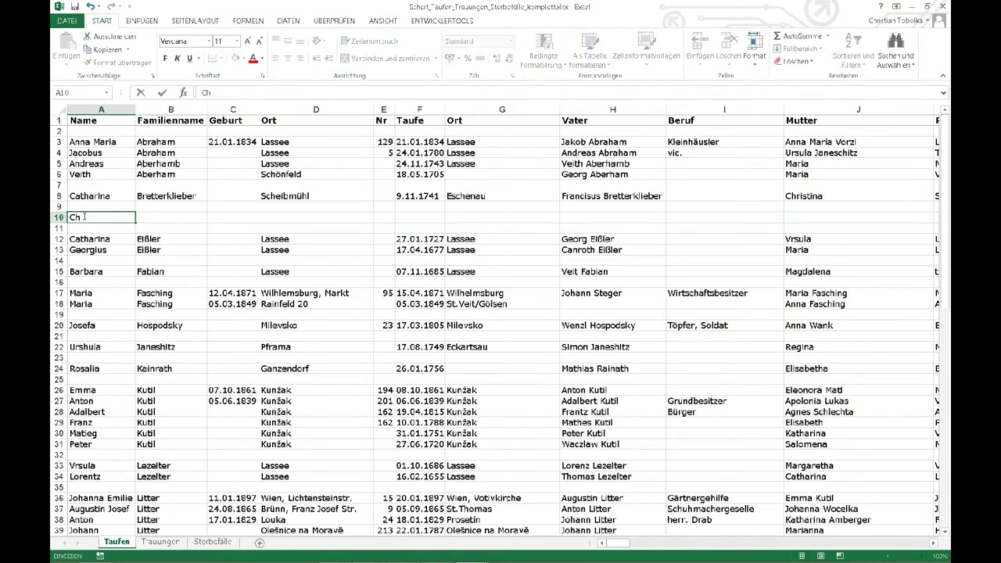
type("ristian")
key("Return")
key("Right")
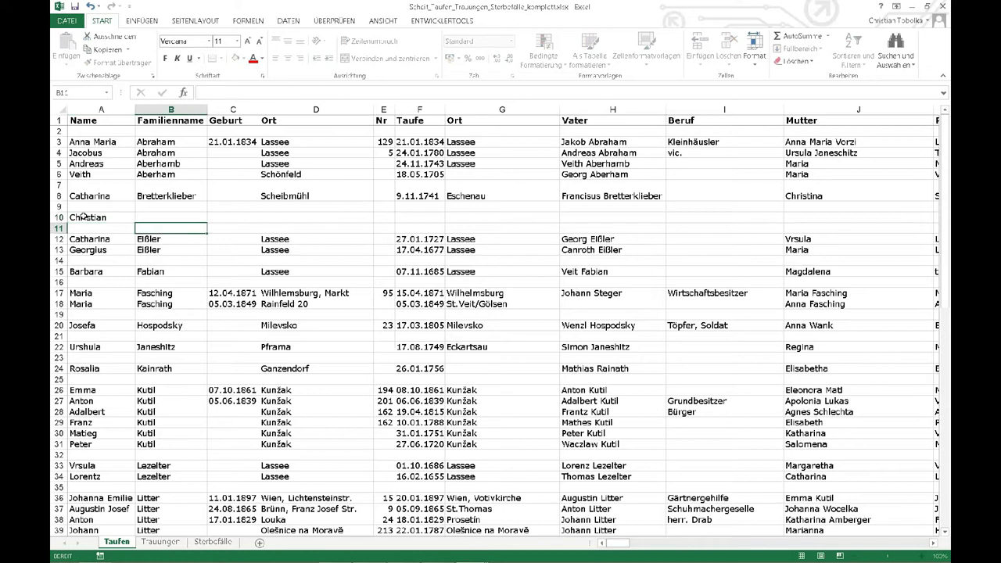
key("Up")
type("Christ")
key("Tab")
key("Left")
key("Left")
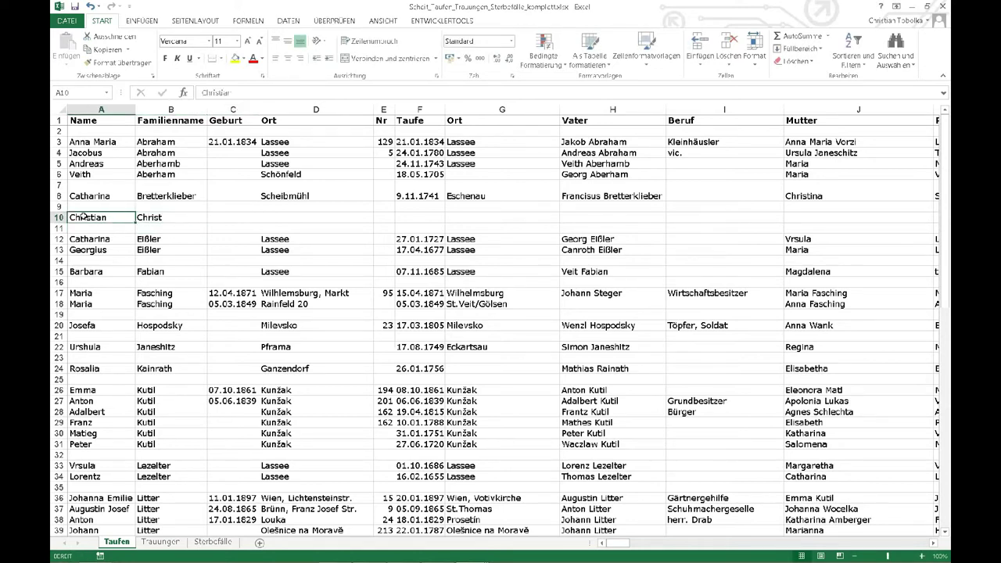
Select row 10 and the Geburt column, then switch to the Kdousov workbook
left_click(59, 217)
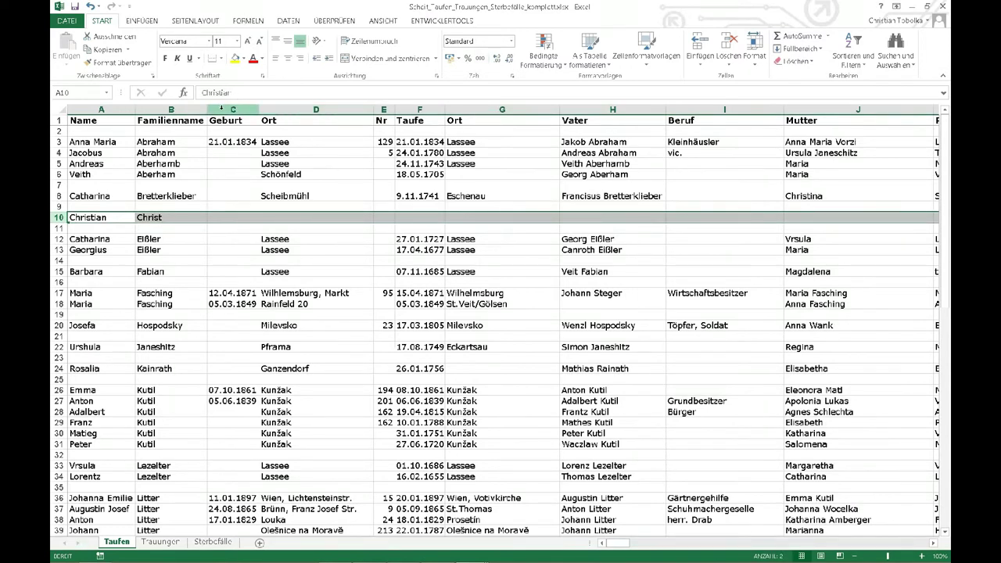
left_click(222, 109)
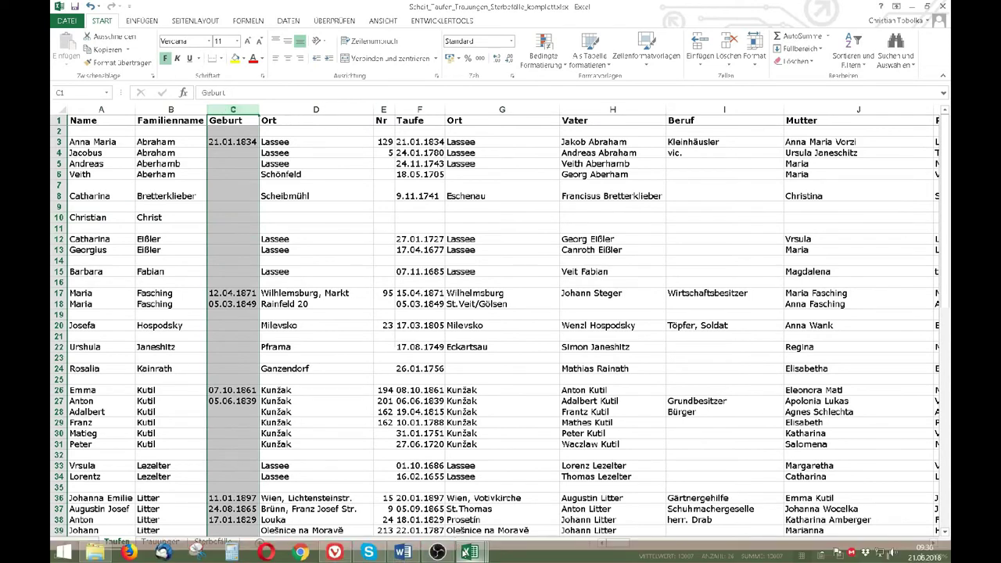
mouse_move(468, 552)
left_click(713, 475)
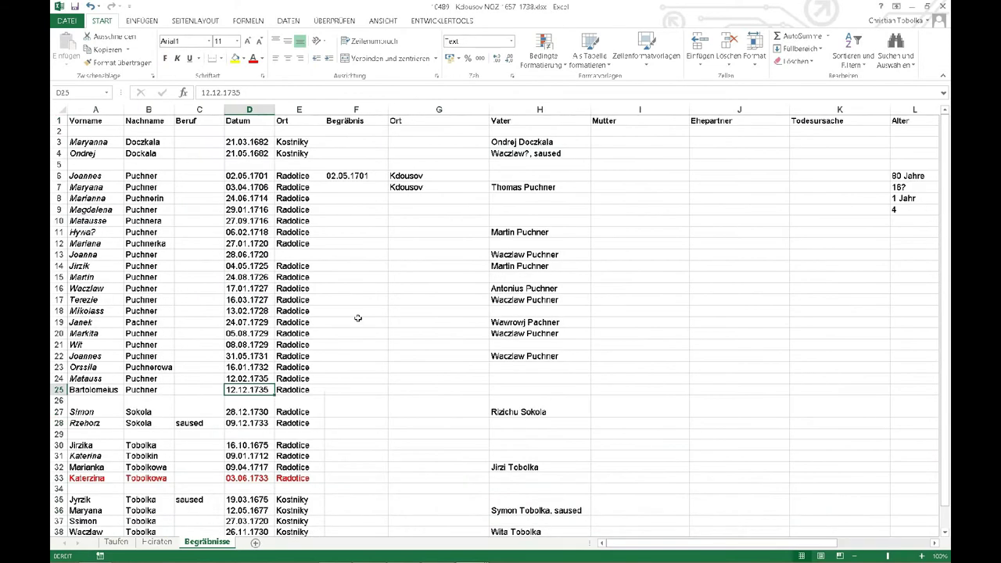
scroll(210, 325, "down", 6)
scroll(209, 325, "down", 3)
scroll(210, 325, "up", 9)
scroll(648, 290, "down", 11)
scroll(649, 291, "down", 8)
scroll(649, 291, "up", 15)
scroll(644, 286, "up", 4)
left_click(116, 542)
scroll(274, 332, "down", 4)
scroll(273, 332, "down", 6)
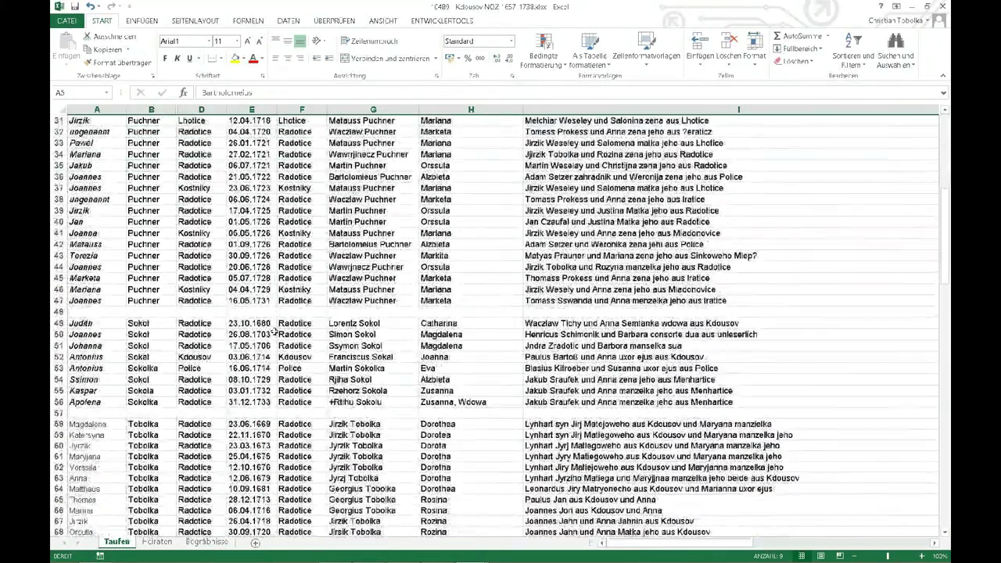
scroll(274, 331, "up", 10)
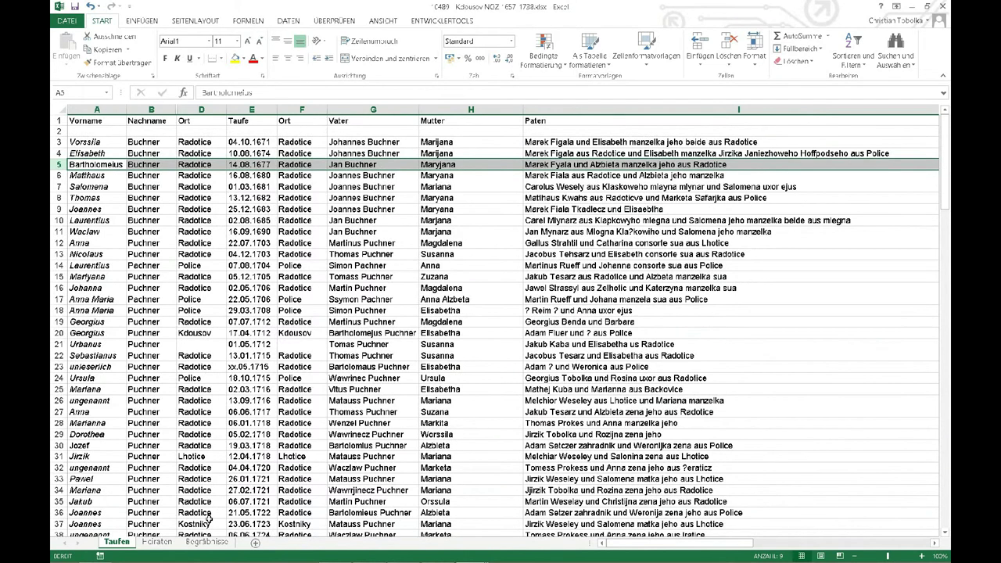
left_click(208, 542)
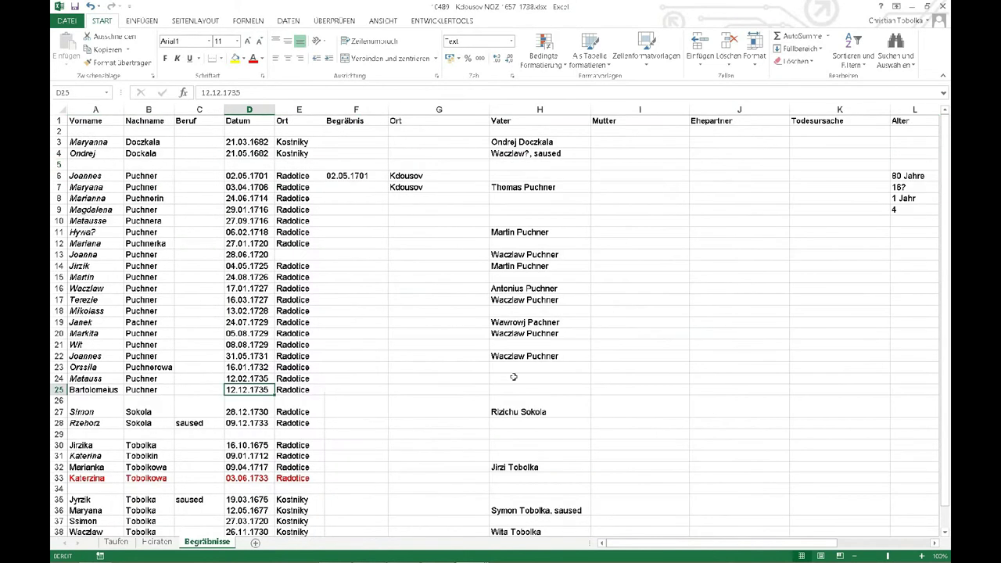
Hide the Mutter column I, drag it back at a narrower width, and select header row 1
left_click(627, 109)
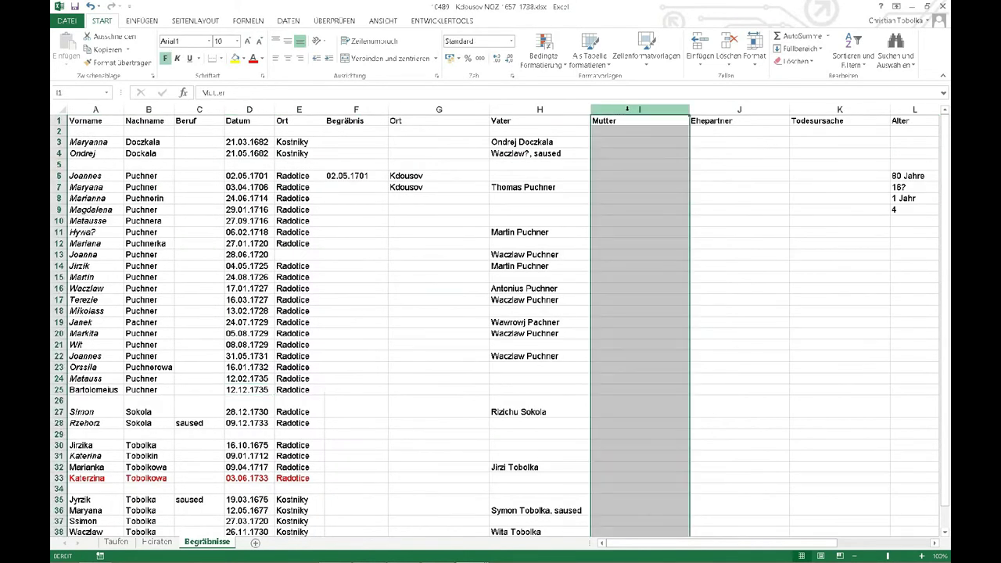
right_click(628, 109)
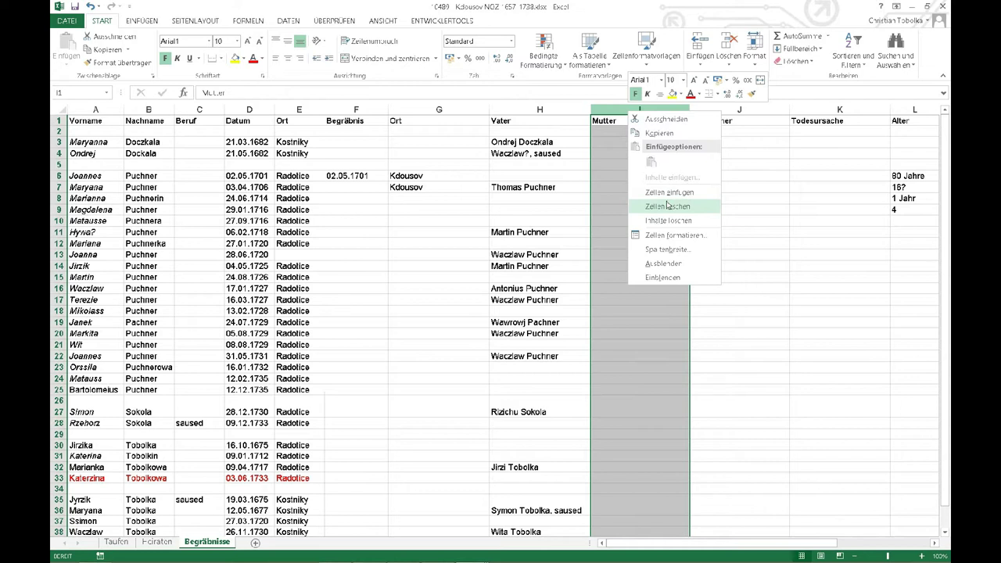
left_click(658, 265)
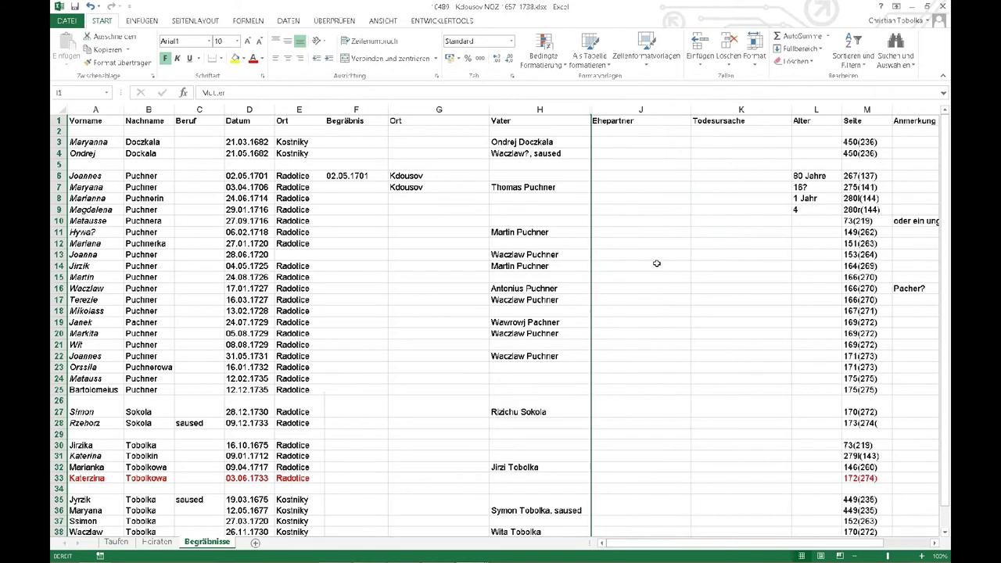
left_click_drag(592, 110, 664, 110)
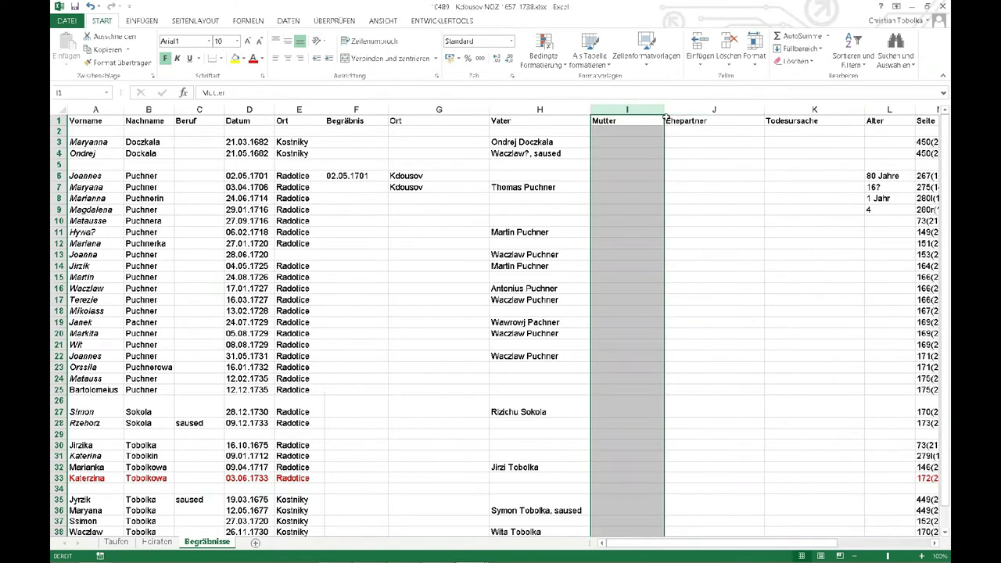
left_click(601, 155)
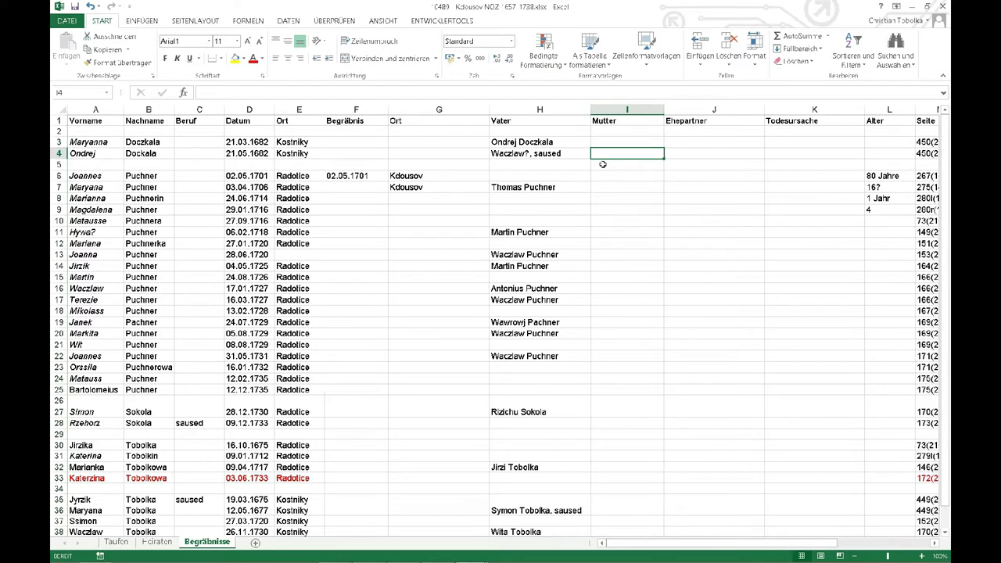
left_click(59, 121)
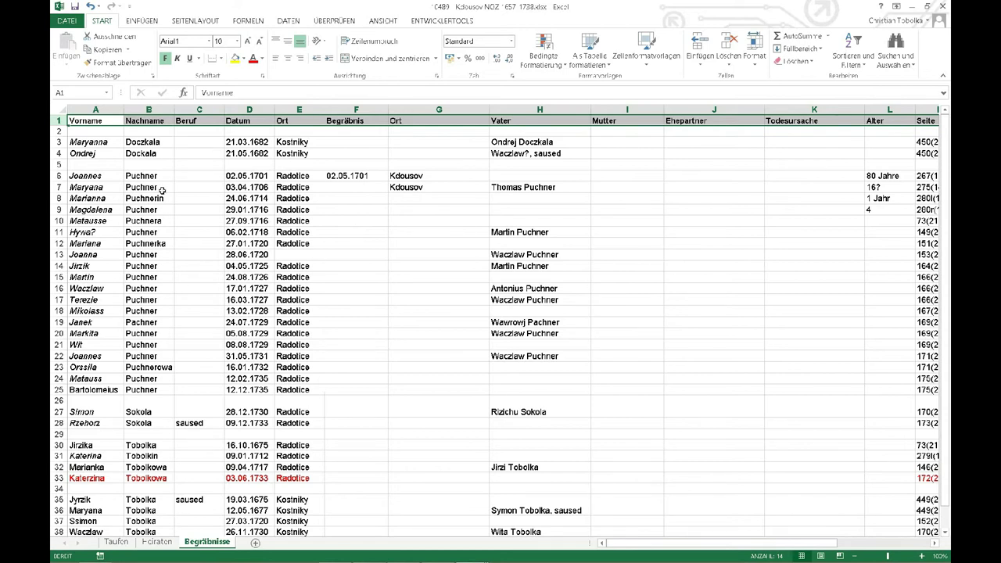
Freeze the Begräbnisse header row with Oberste Zeile fixieren and scroll to test it
scroll(162, 195, "down", 3)
scroll(162, 198, "down", 10)
scroll(161, 200, "up", 2)
scroll(162, 200, "down", 1)
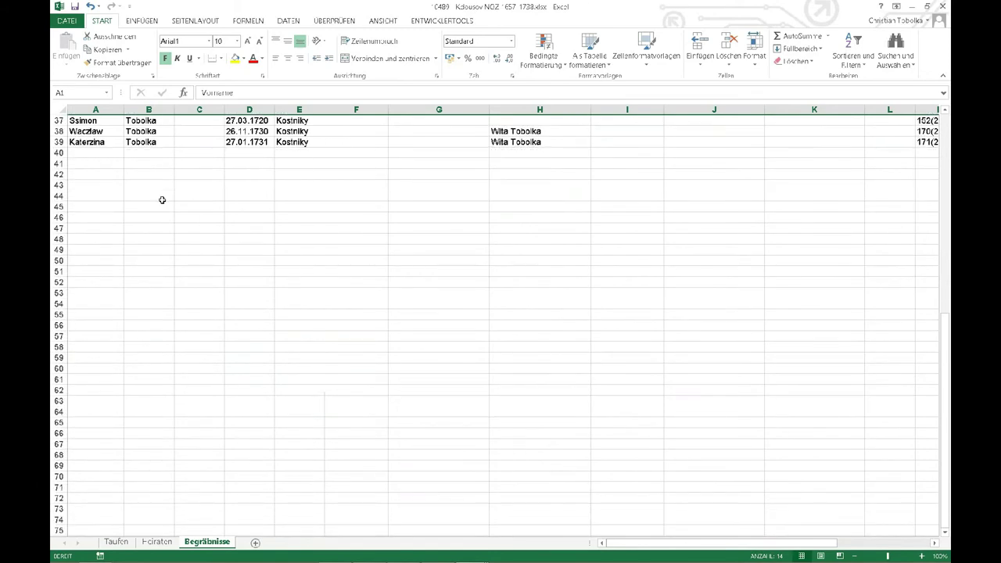
scroll(162, 200, "up", 1)
scroll(162, 200, "up", 3)
scroll(162, 200, "up", 8)
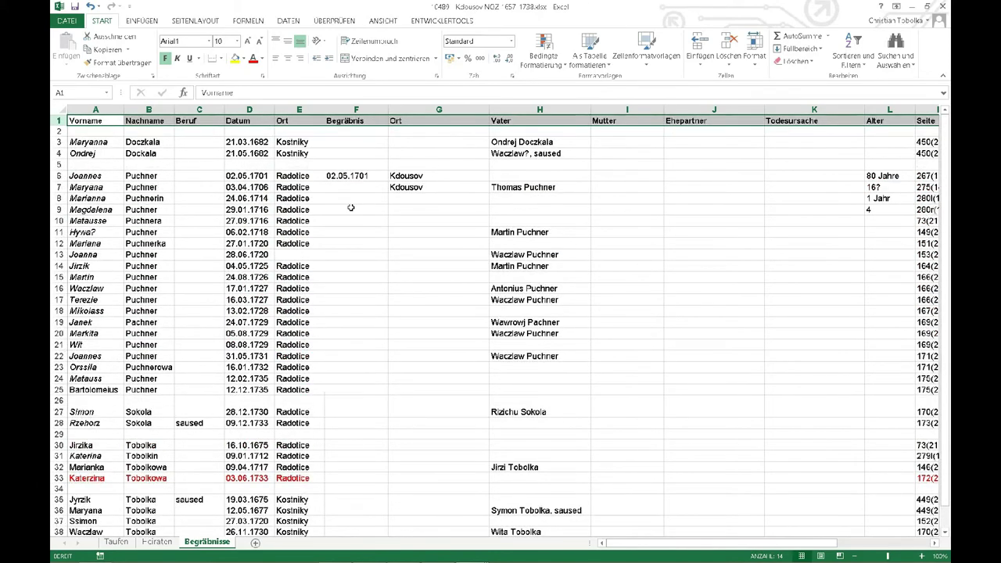
left_click(383, 20)
left_click(519, 59)
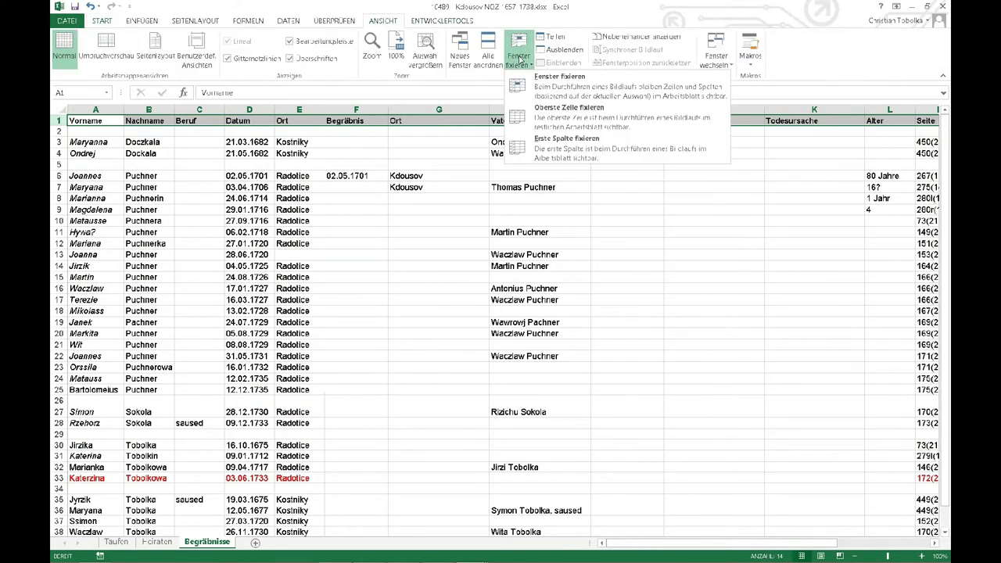
left_click(578, 115)
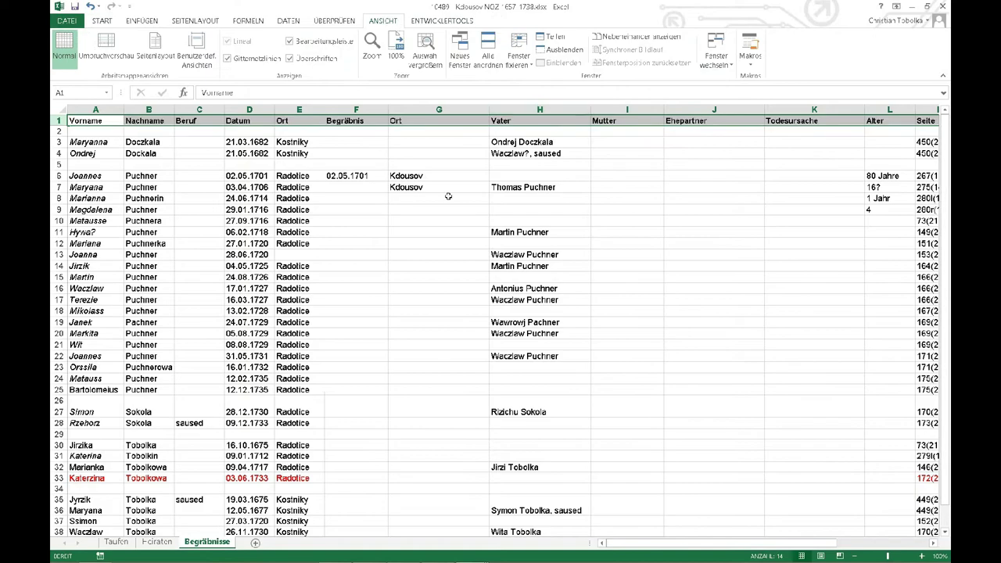
scroll(448, 196, "down", 3)
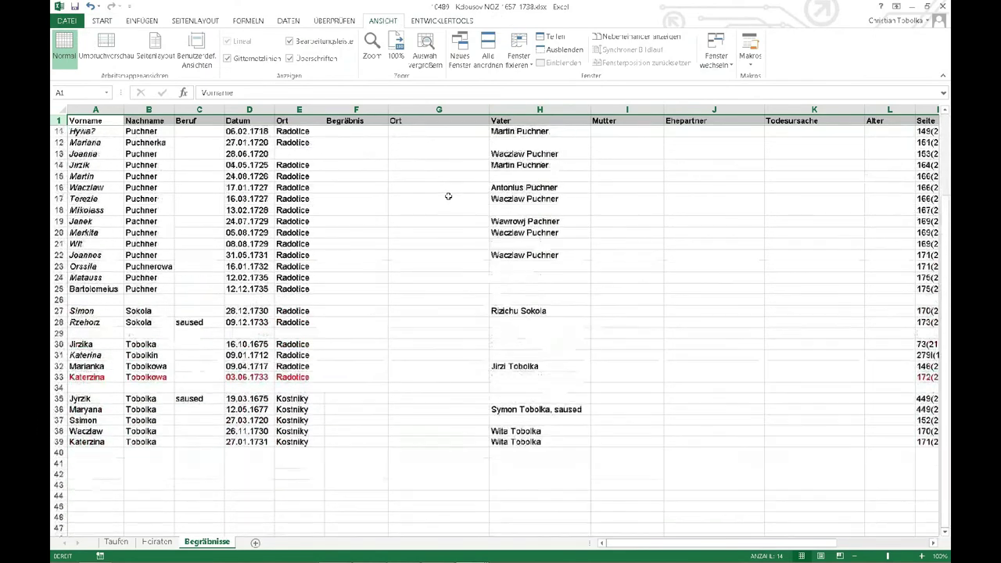
scroll(448, 196, "up", 2)
scroll(448, 196, "down", 6)
scroll(449, 196, "up", 1)
scroll(448, 196, "up", 2)
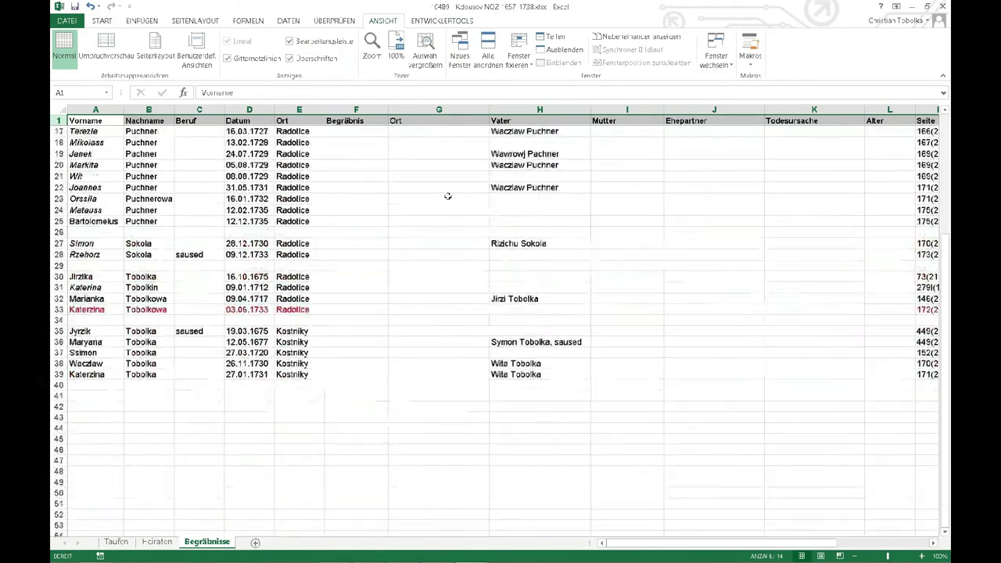
scroll(448, 197, "up", 2)
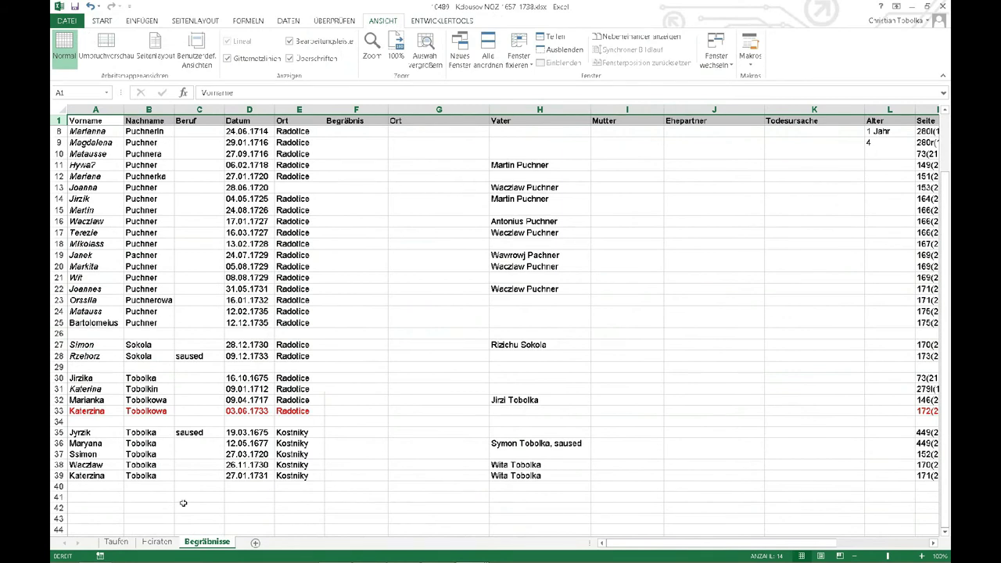
Switch to the Taufen sheet, then to the empty Mappe1 workbook
left_click(117, 542)
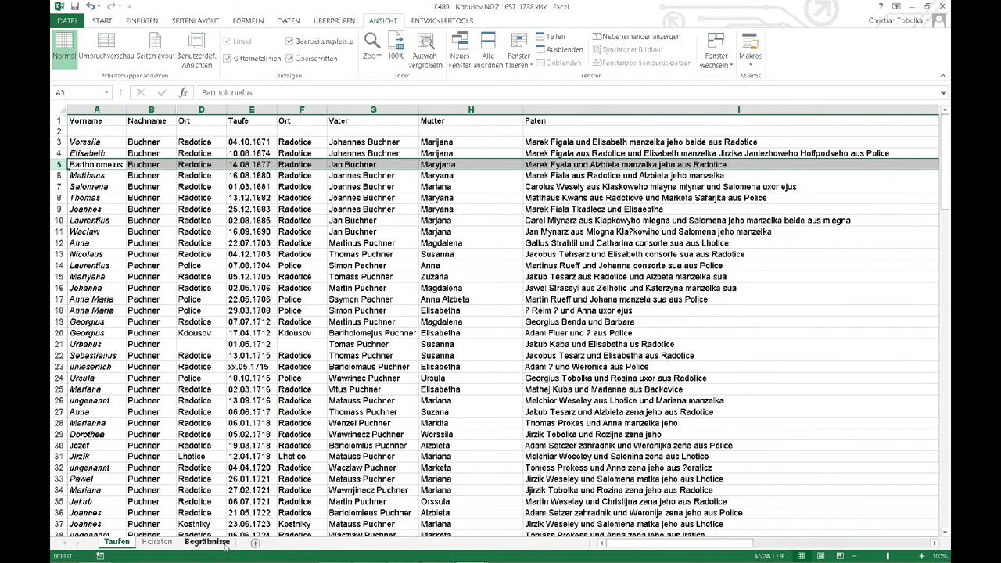
left_click(471, 552)
left_click(240, 491)
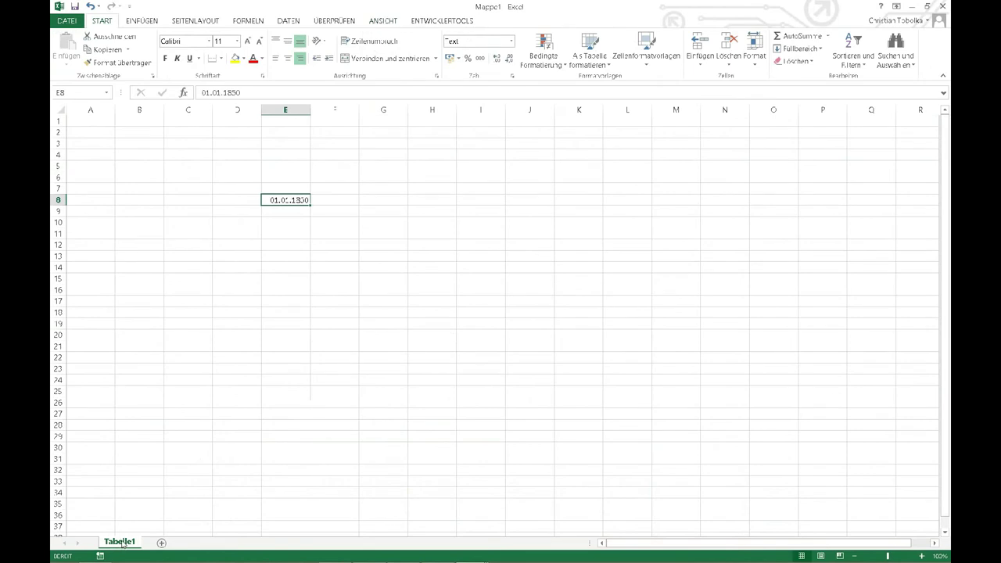
Rename the Tabelle1 sheet to Taufen
right_click(122, 544)
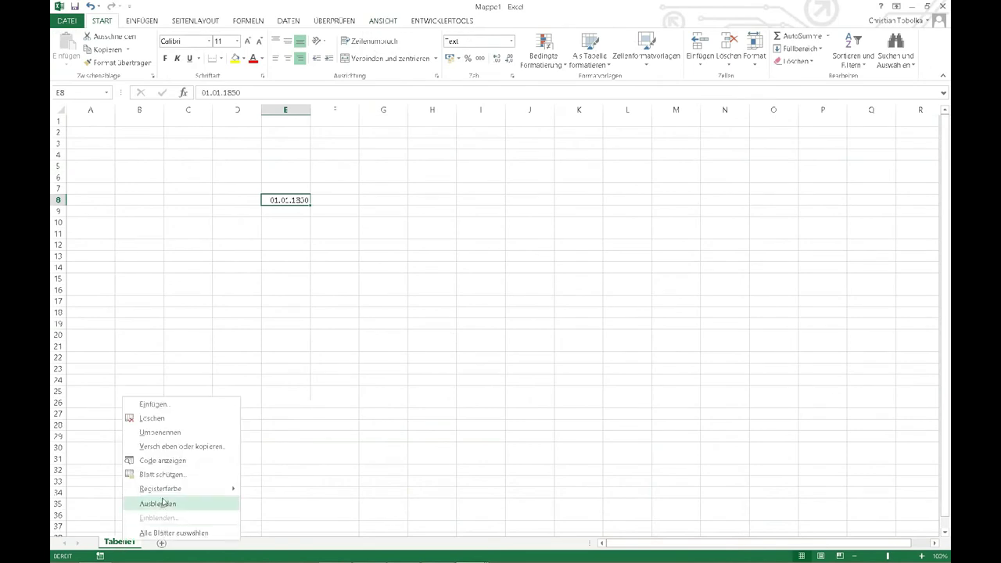
left_click(177, 435)
type("Taufen")
key("Return")
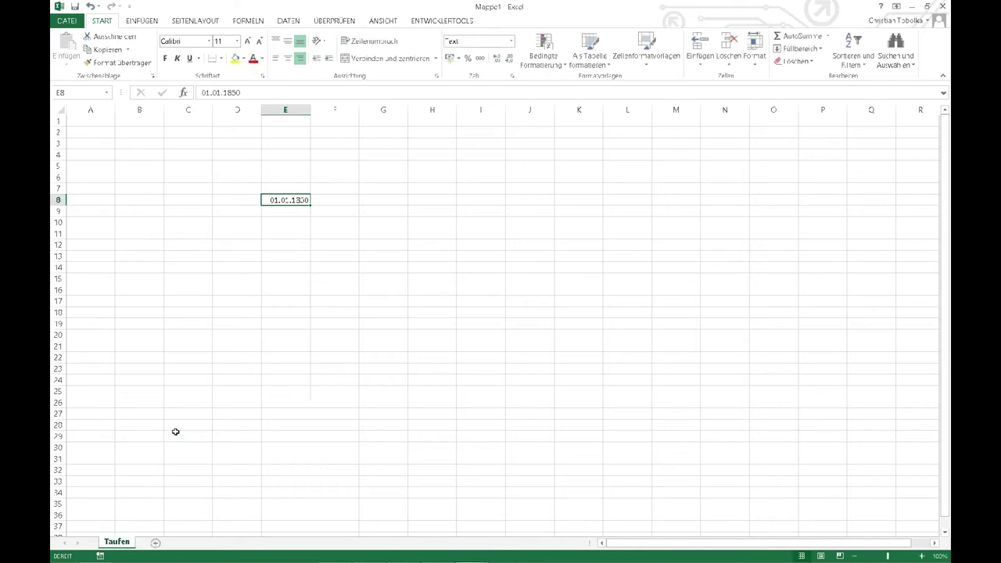
Add two new sheets and rename Tabelle2 to Heiraten
left_click(156, 543)
left_click(199, 542)
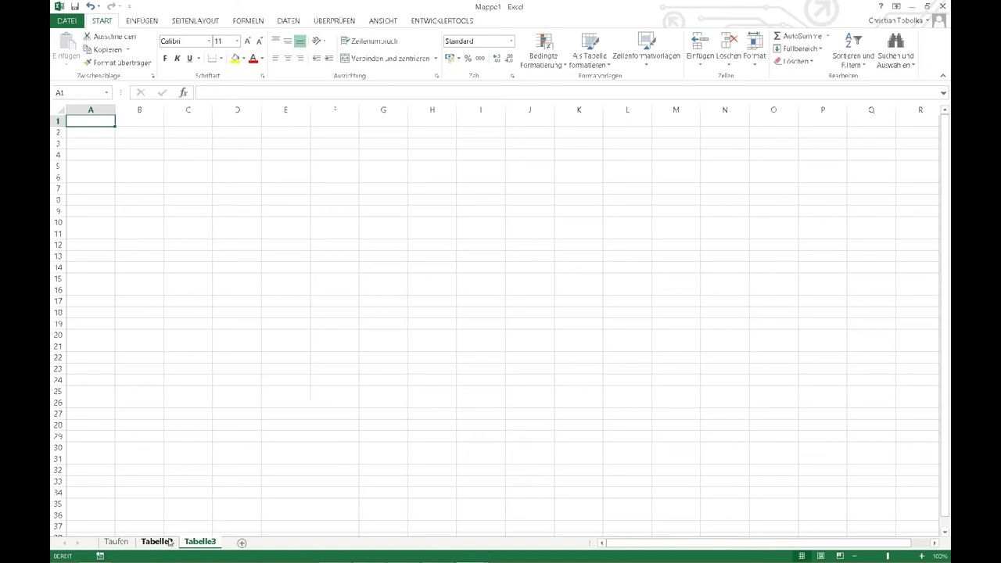
left_click(165, 545)
right_click(165, 545)
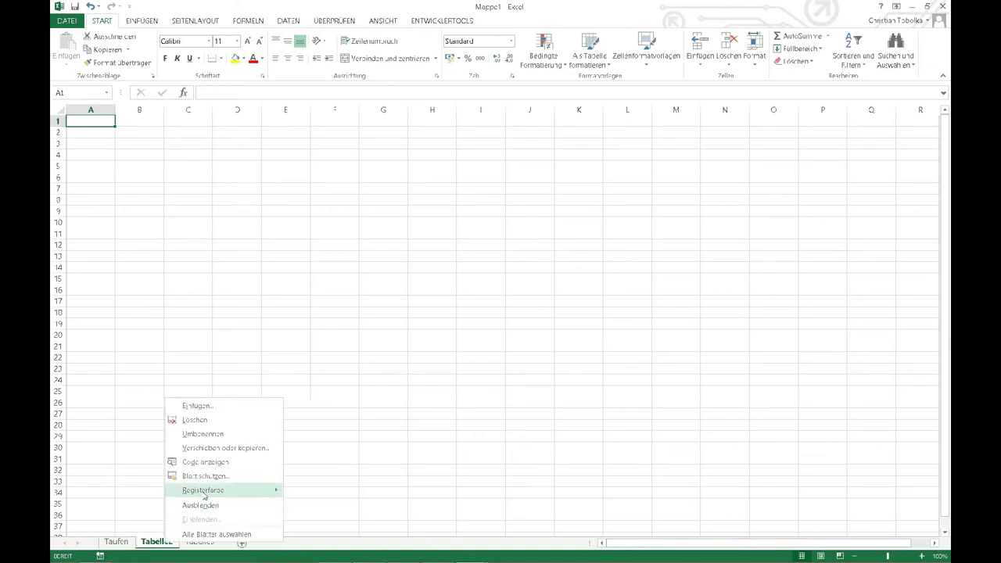
left_click(194, 434)
type("Heiraten")
key("Return")
Rename the Tabelle3 sheet to Begräbnisse
scroll(215, 526, "down", 2)
left_click(201, 541)
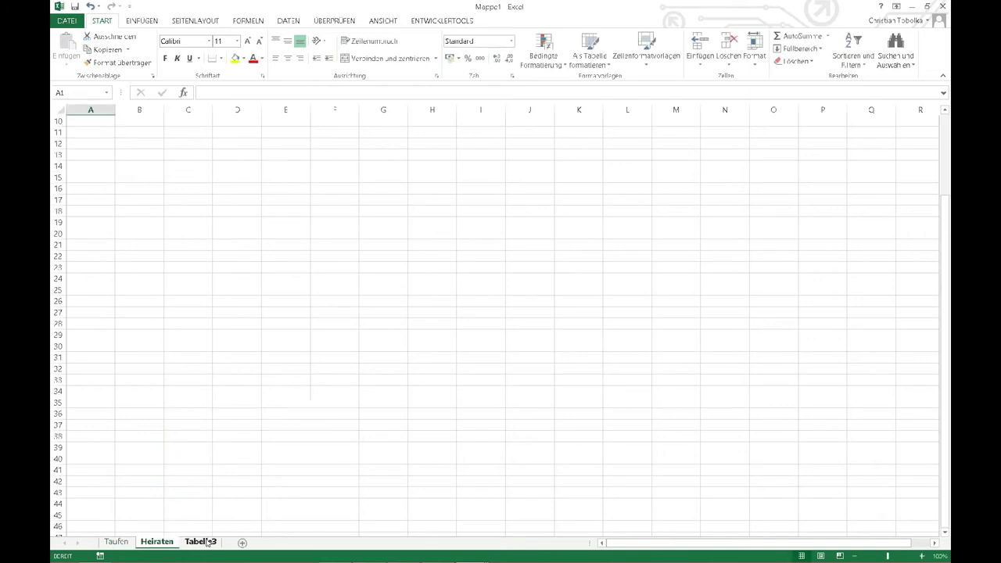
right_click(206, 541)
left_click(242, 432)
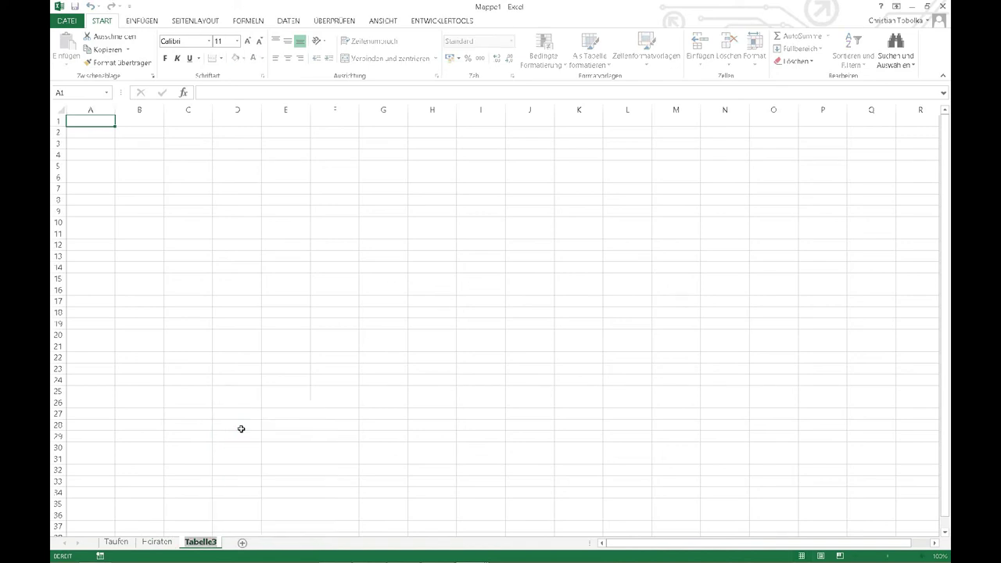
type("Begräbnisse")
key("Return")
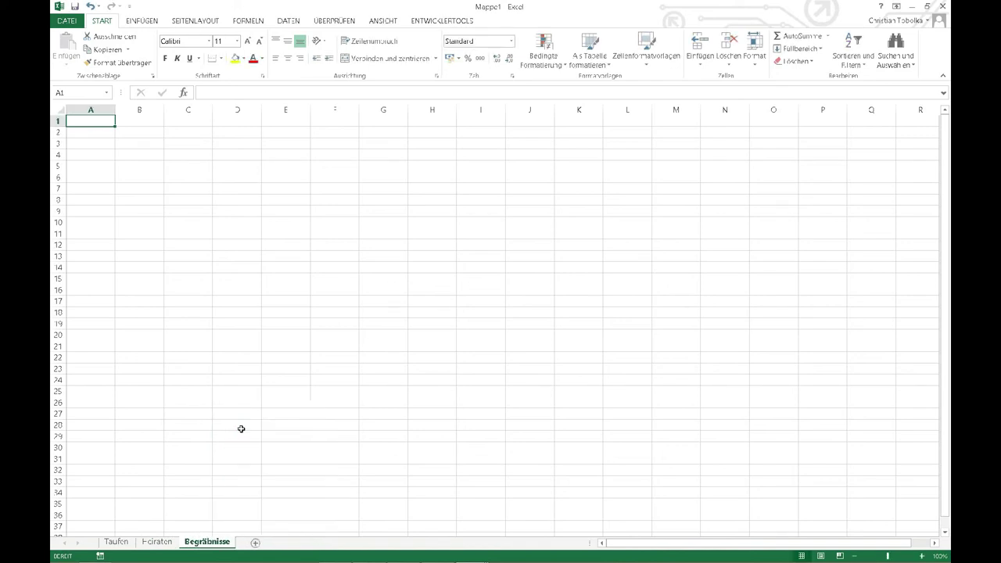
Flip between the Taufen and Heiraten sheets, then switch to the web browser
left_click(143, 543)
left_click(132, 543)
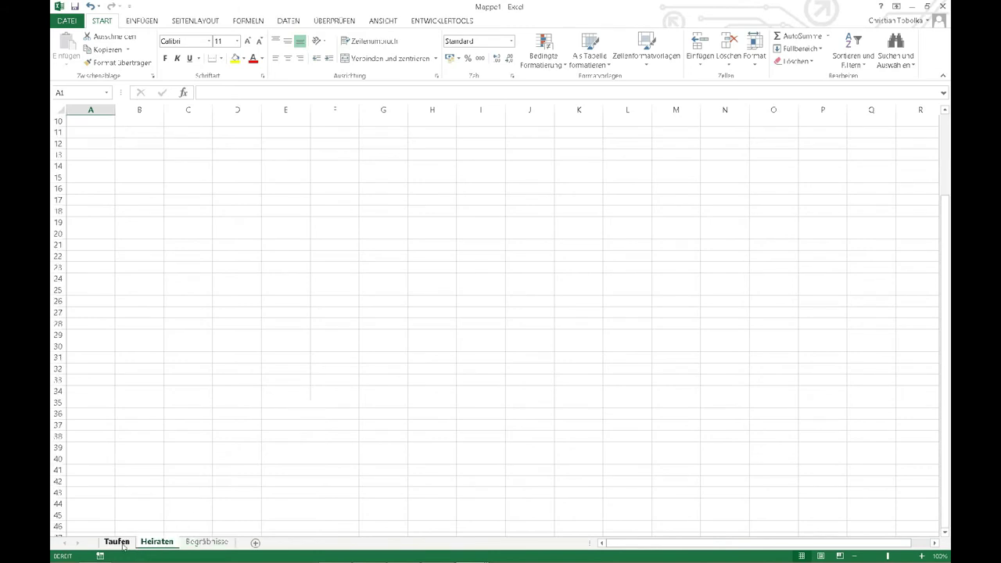
left_click(157, 542)
left_click(117, 541)
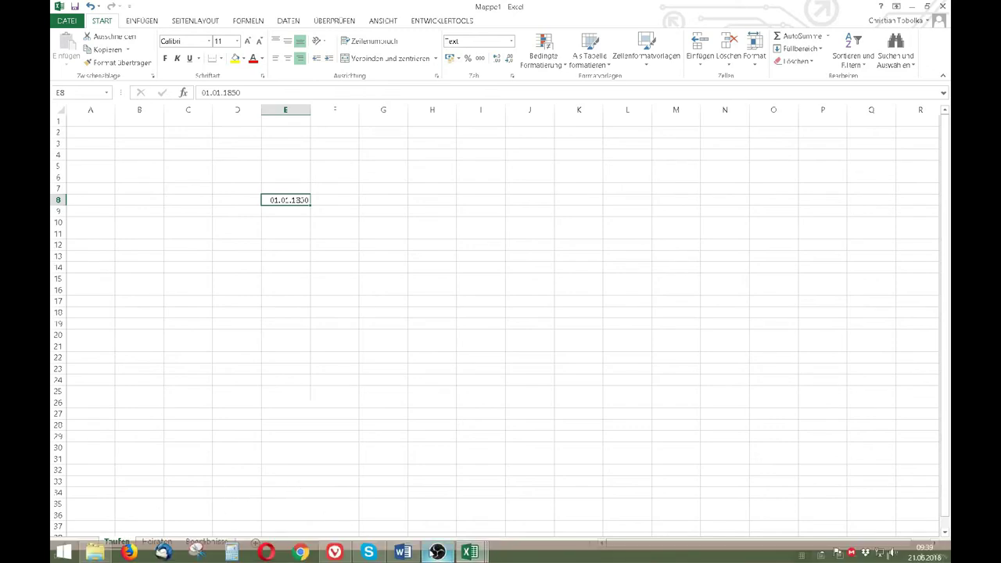
left_click(336, 553)
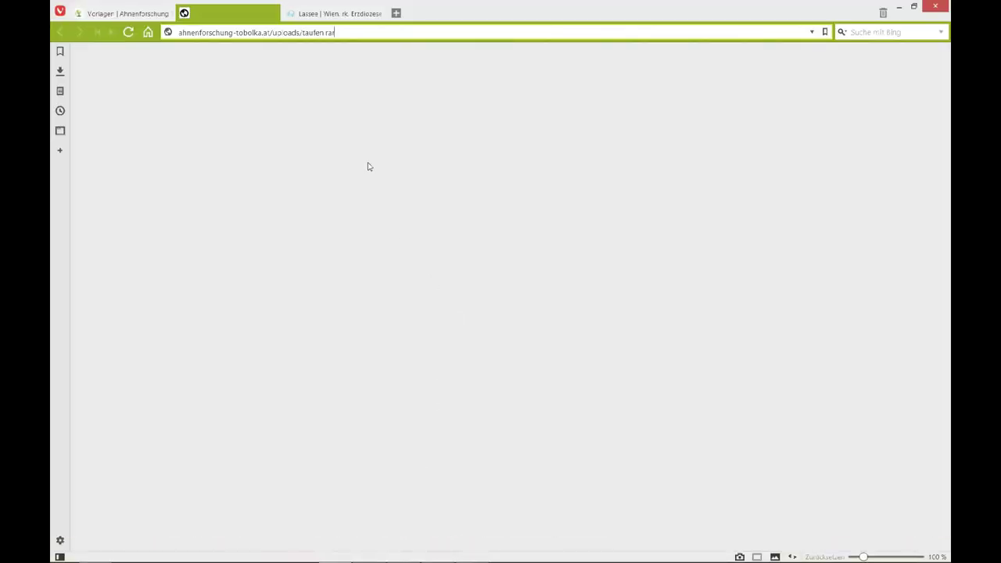
Scroll the Lassee parish register list in Vivaldi, then open the Kdousov workbook's Begräbnisse sheet
left_click(322, 13)
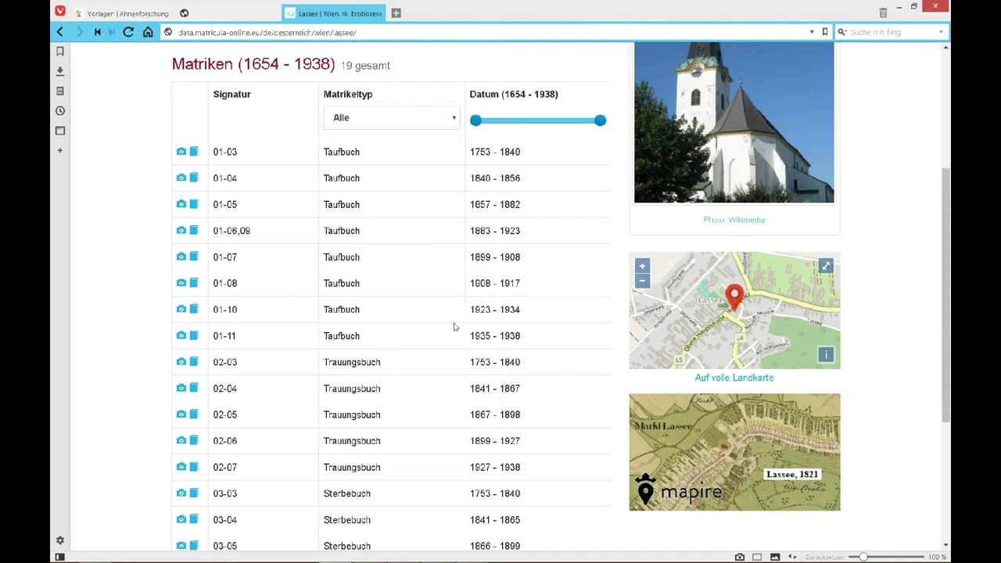
scroll(362, 359, "down", 3)
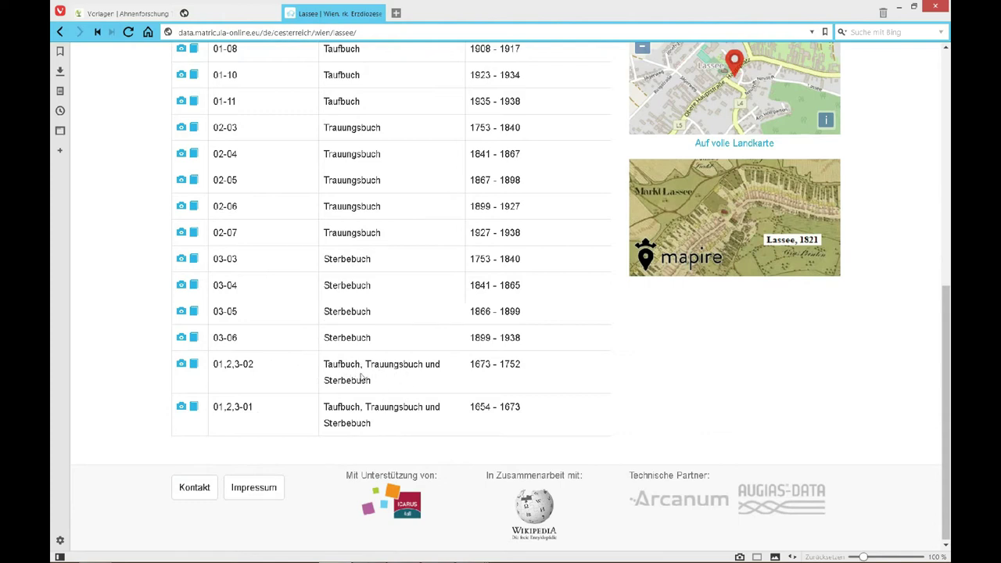
mouse_move(469, 553)
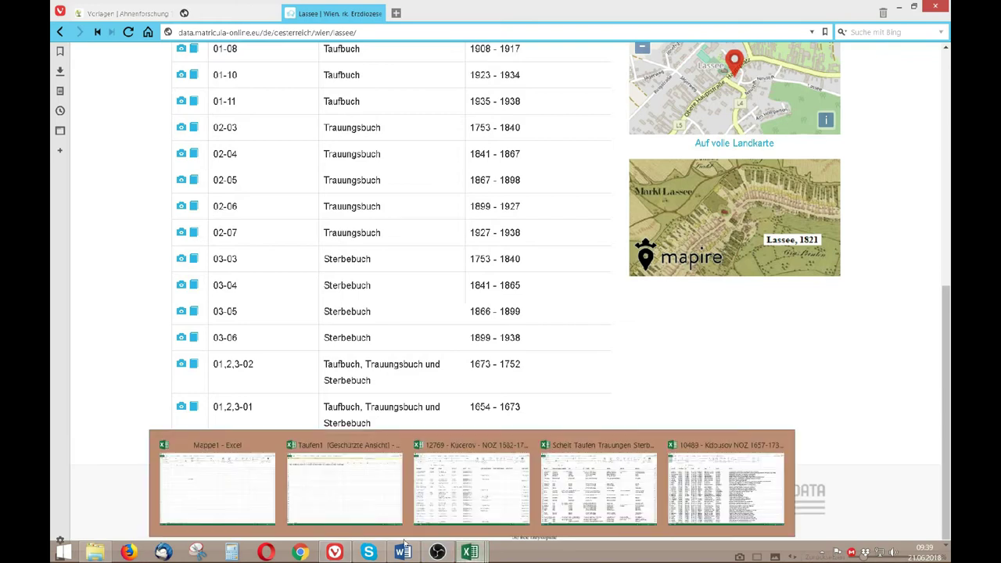
left_click(212, 489)
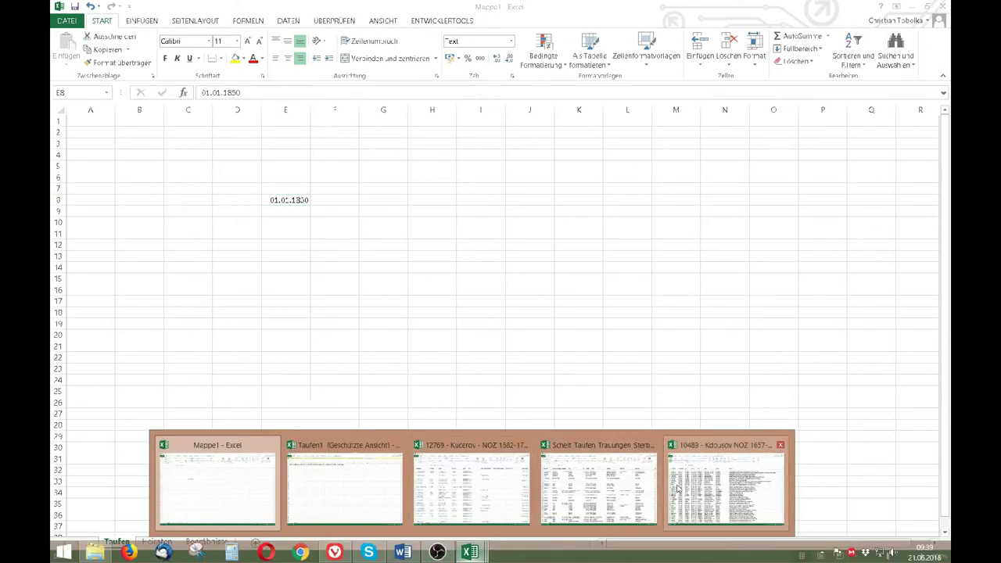
left_click(704, 492)
scroll(357, 409, "down", 7)
left_click(215, 542)
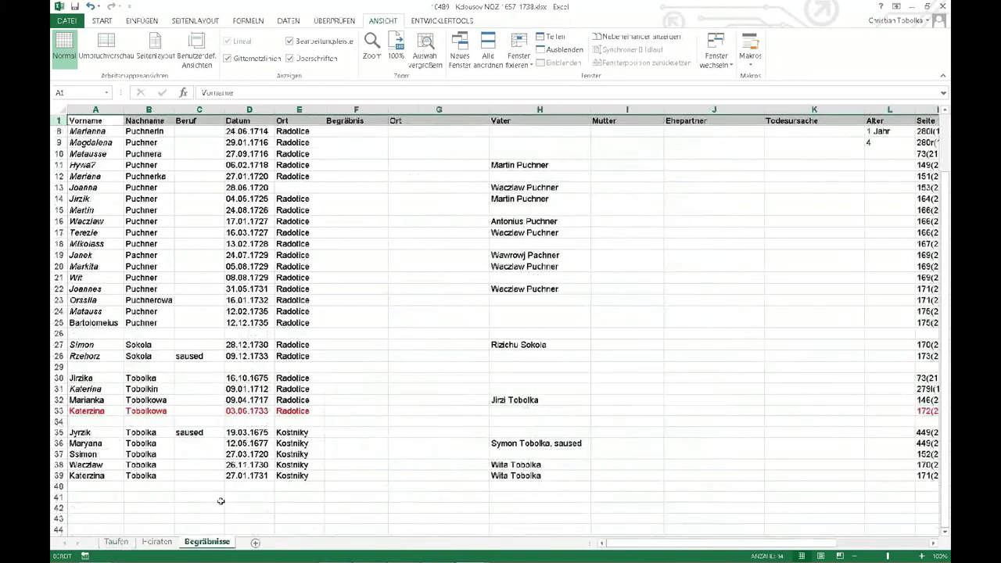
Colour row 33's 03.06.1733 Radolice burial entry in red font
left_click(55, 409)
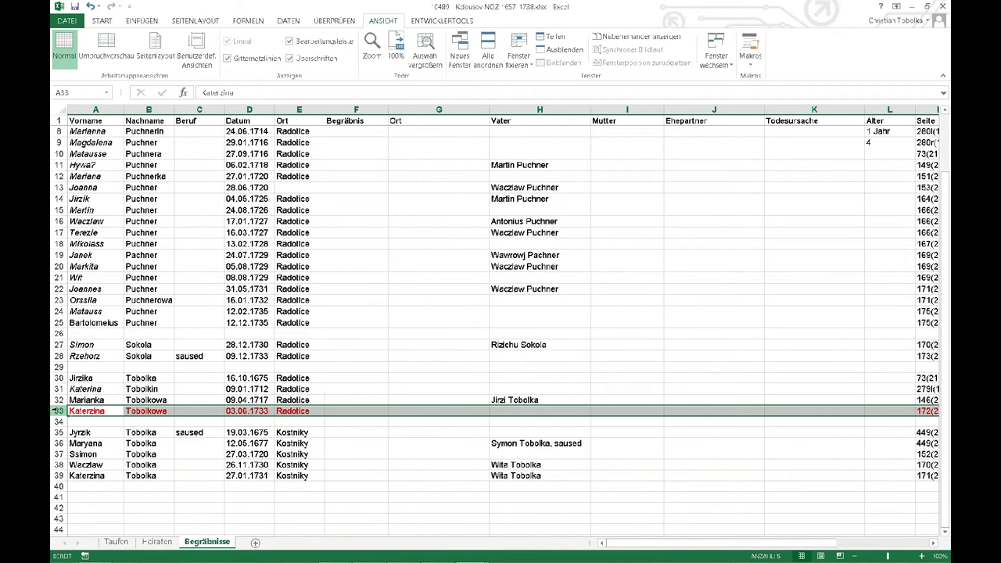
left_click(102, 21)
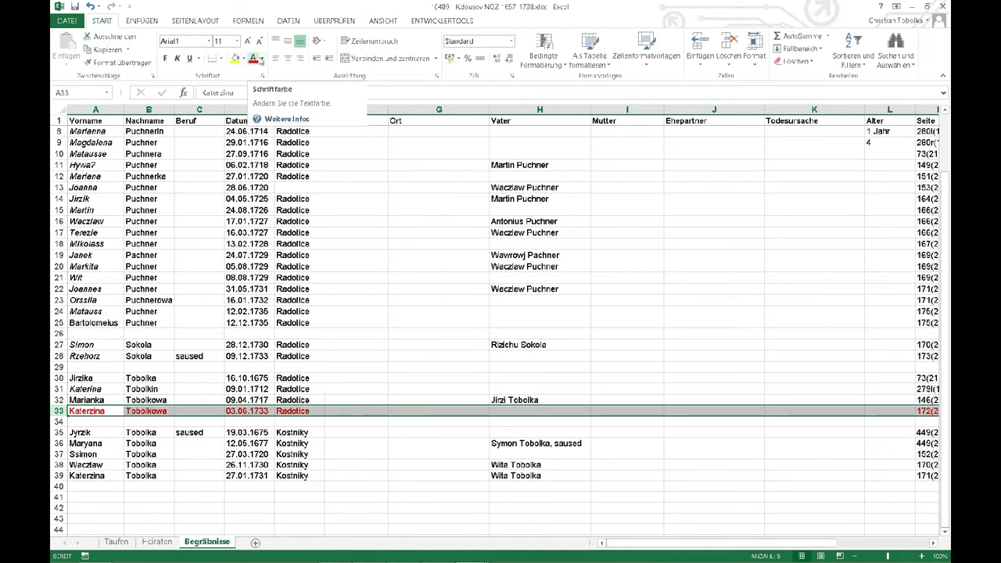
left_click(261, 59)
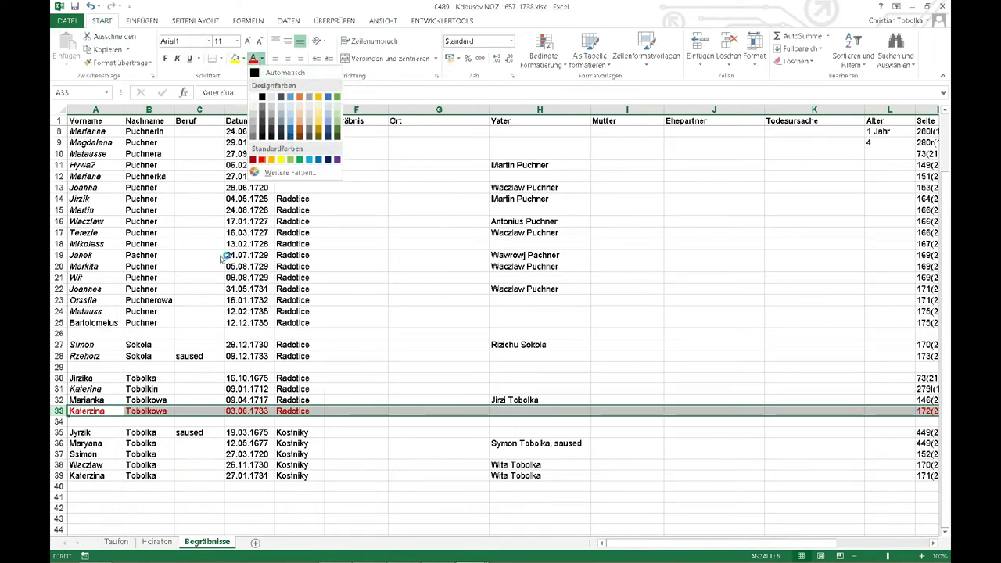
left_click(339, 418)
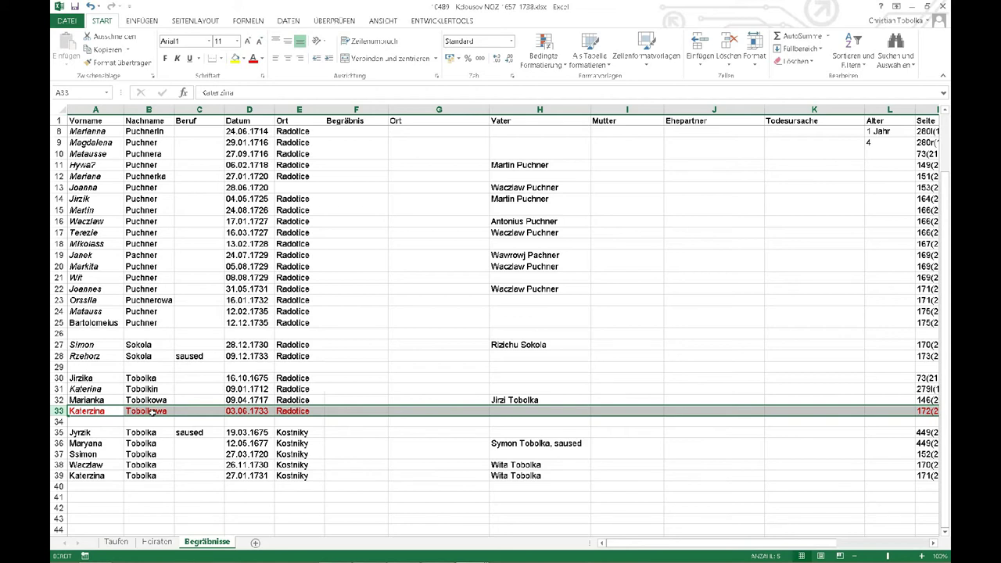
scroll(85, 383, "up", 2)
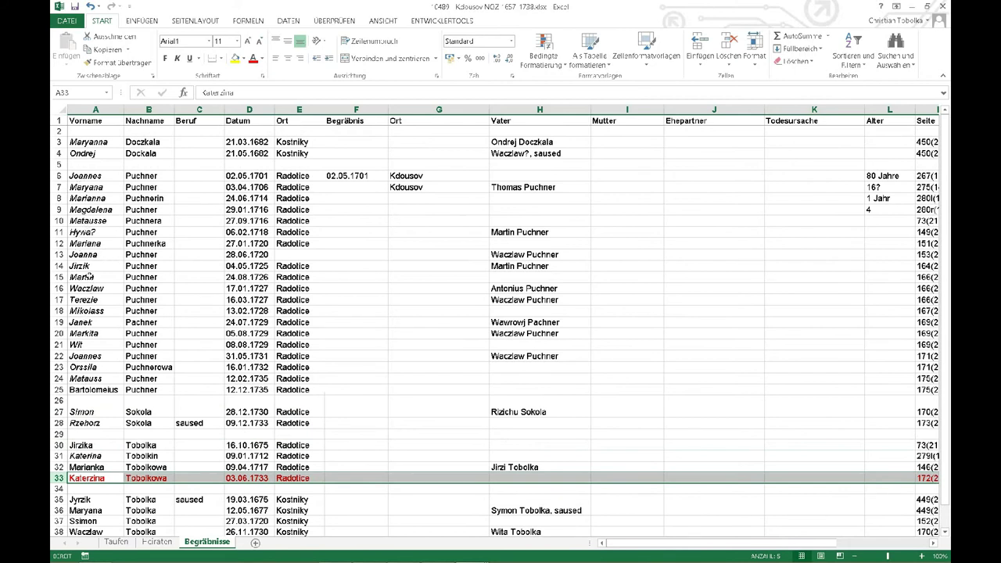
Colour the text of the row 35 burial entry green
left_click(74, 177)
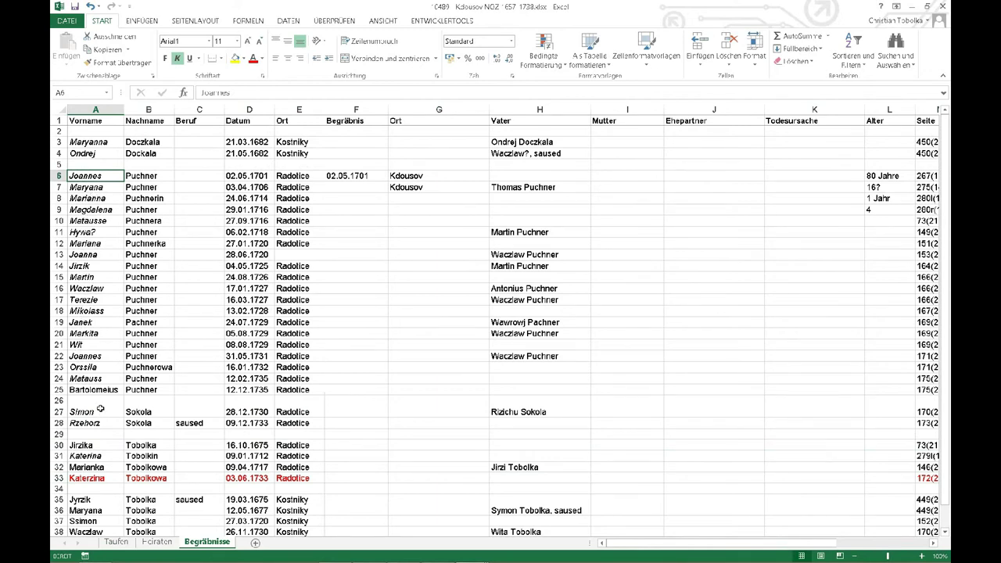
scroll(100, 408, "down", 1)
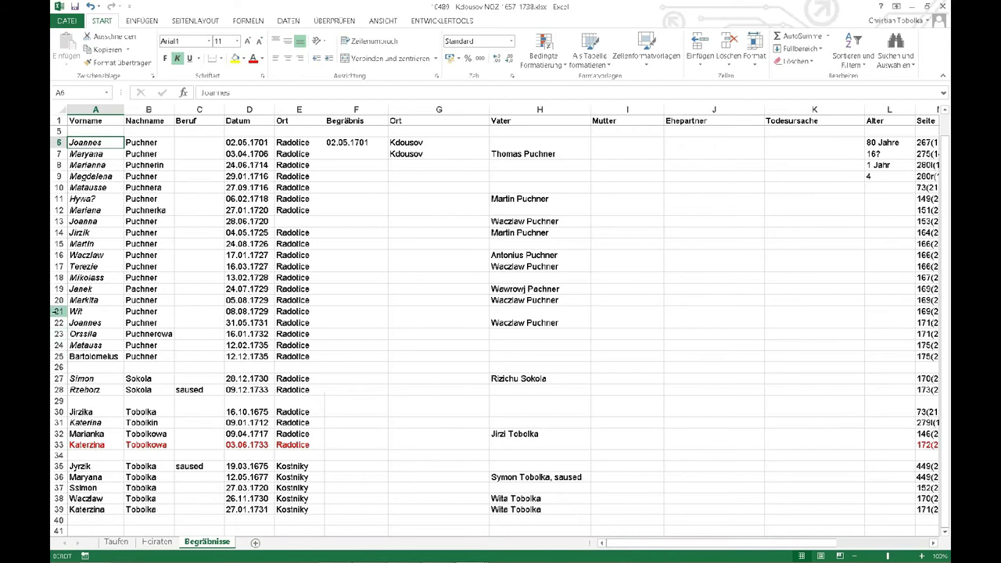
left_click(60, 465)
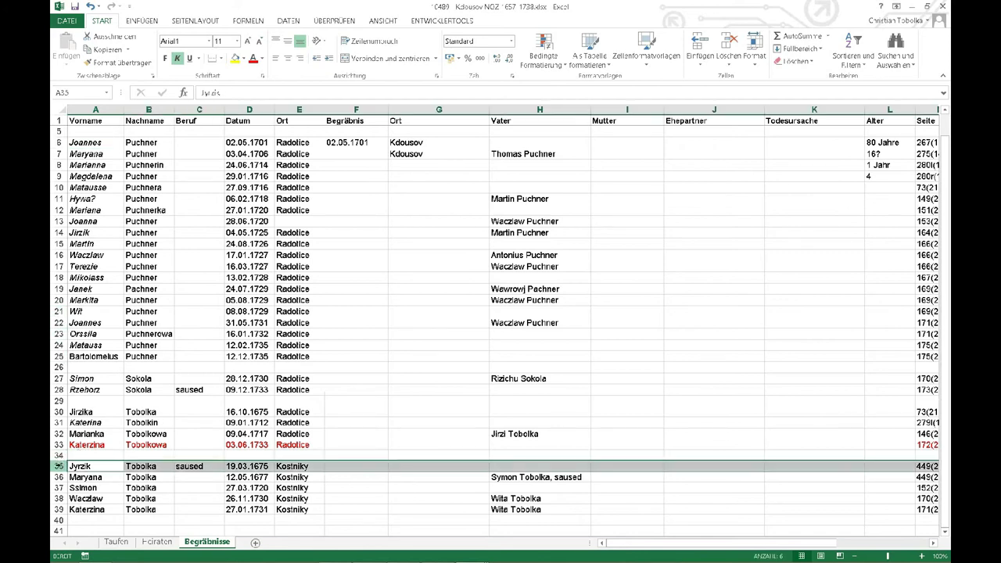
left_click(264, 60)
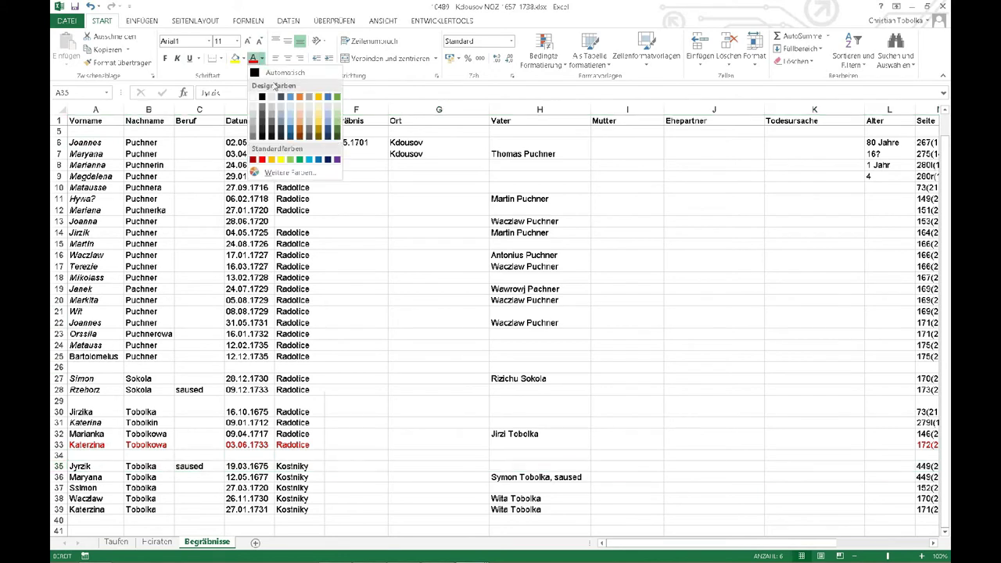
left_click(339, 103)
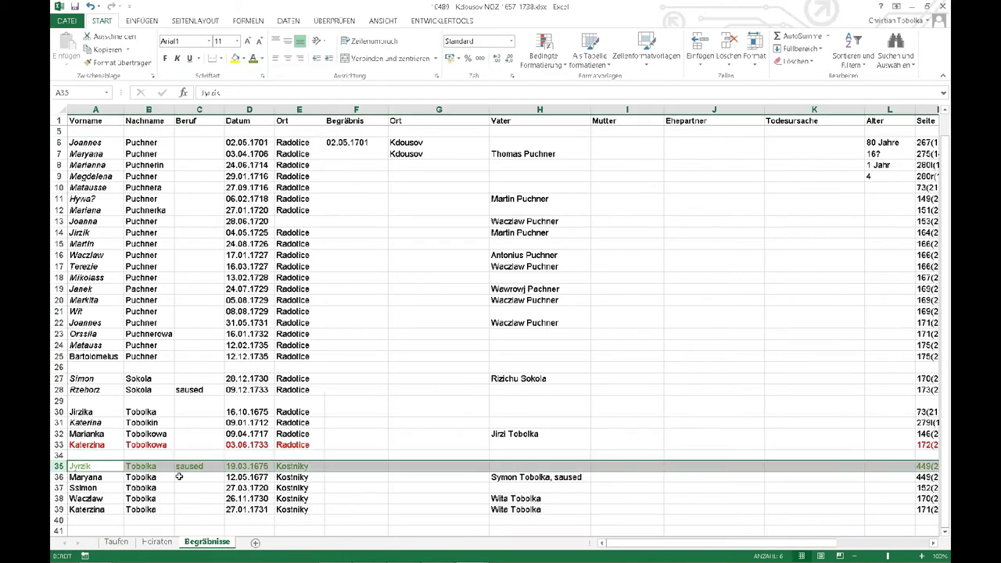
Select cell B37, scroll back up, and bring the Taufen1 baptism template workbook forward
left_click(166, 488)
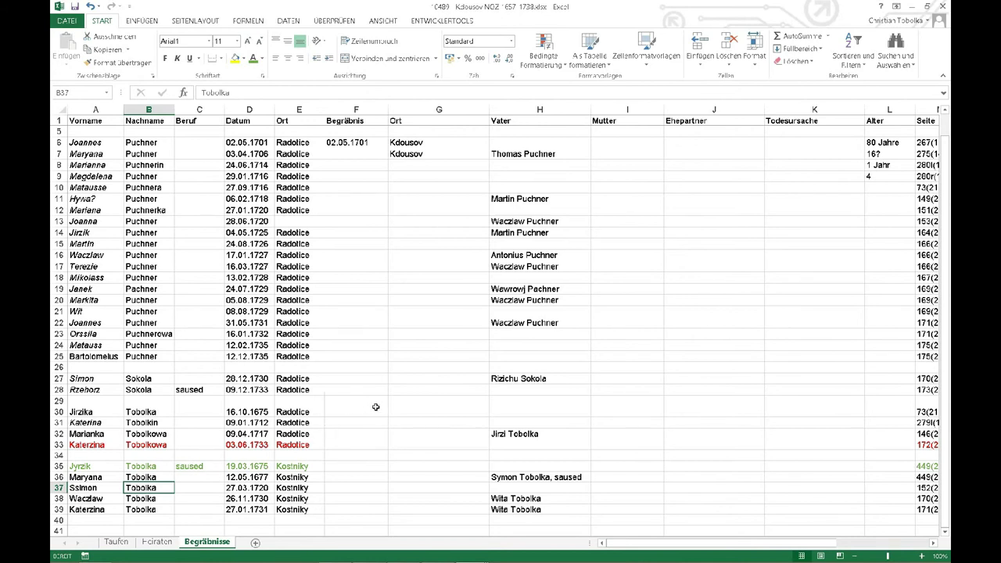
scroll(327, 436, "up", 1)
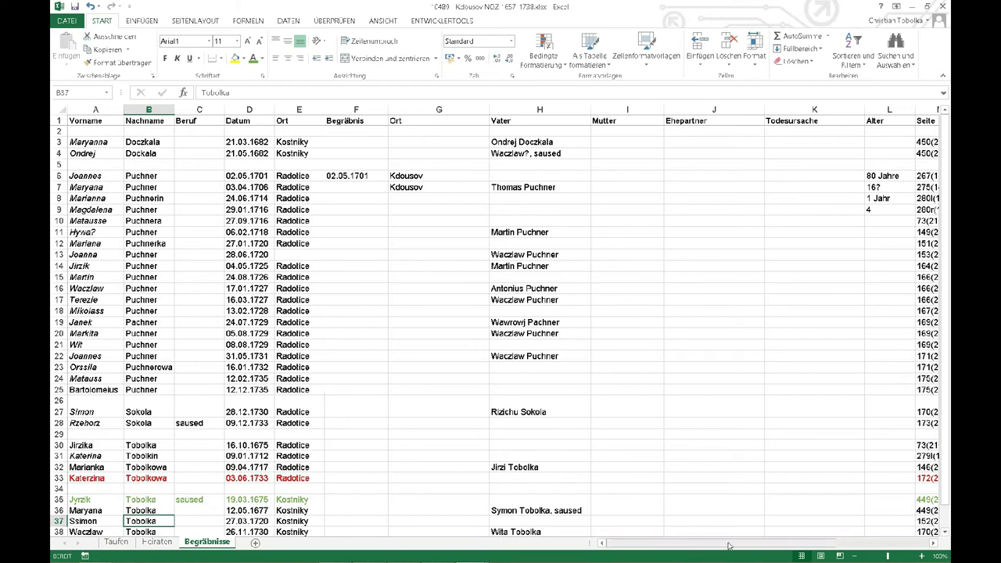
mouse_move(692, 543)
left_mouse_down()
mouse_move(764, 540)
mouse_move(700, 538)
left_mouse_up()
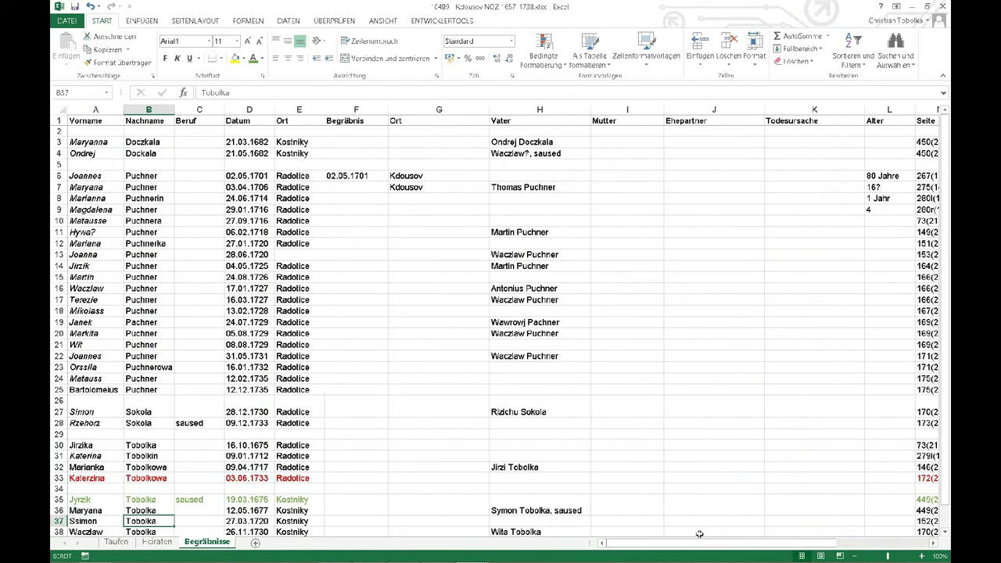
mouse_move(469, 553)
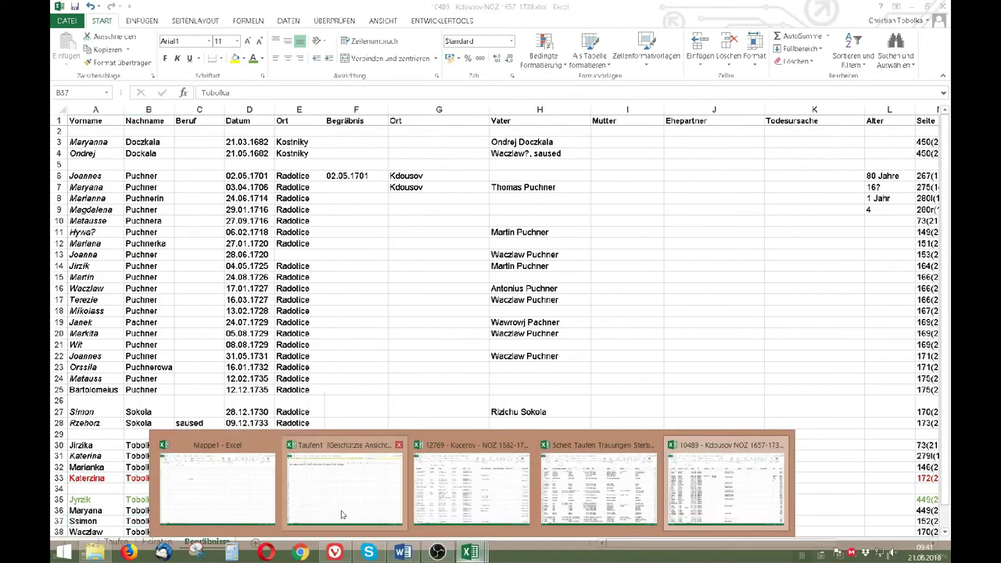
left_click(407, 499)
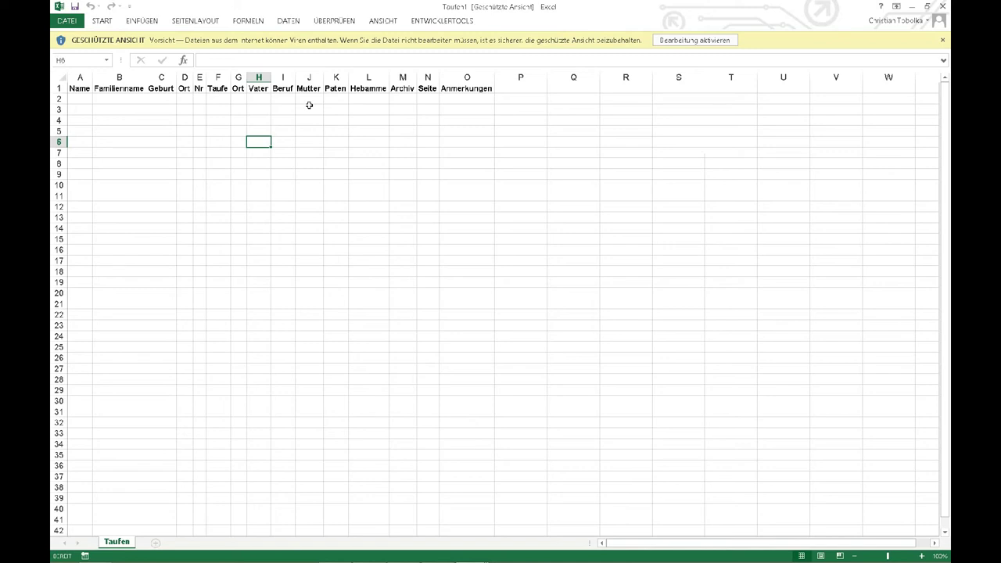
Scroll the Taufen1 sheet down and back up to view its Name–Anmerkungen header row
scroll(81, 107, "down", 1)
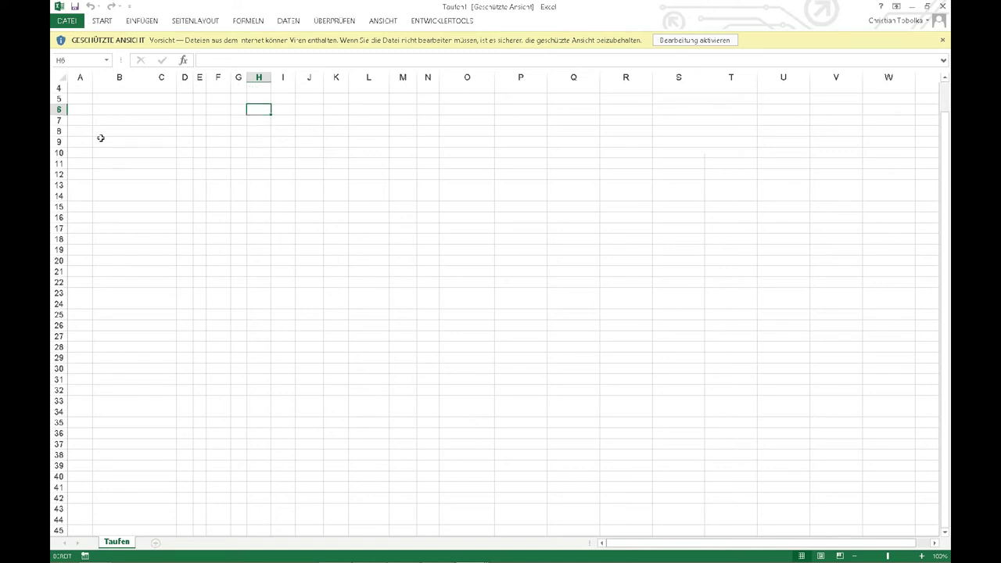
scroll(100, 135, "up", 1)
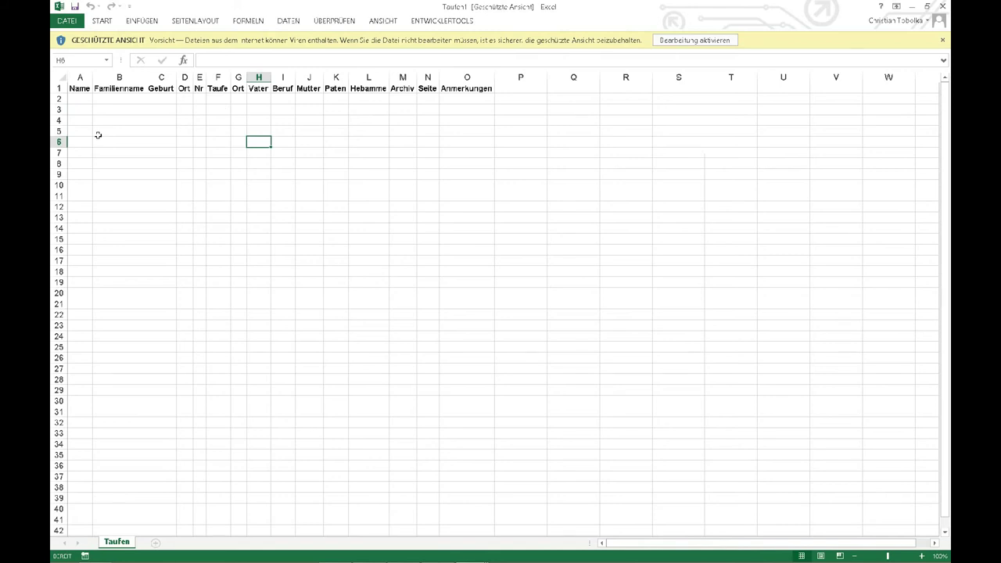
Enable editing on Taufen2, widen column A, fit column B to Familienname, and adjust Anmerkungen
left_click(695, 40)
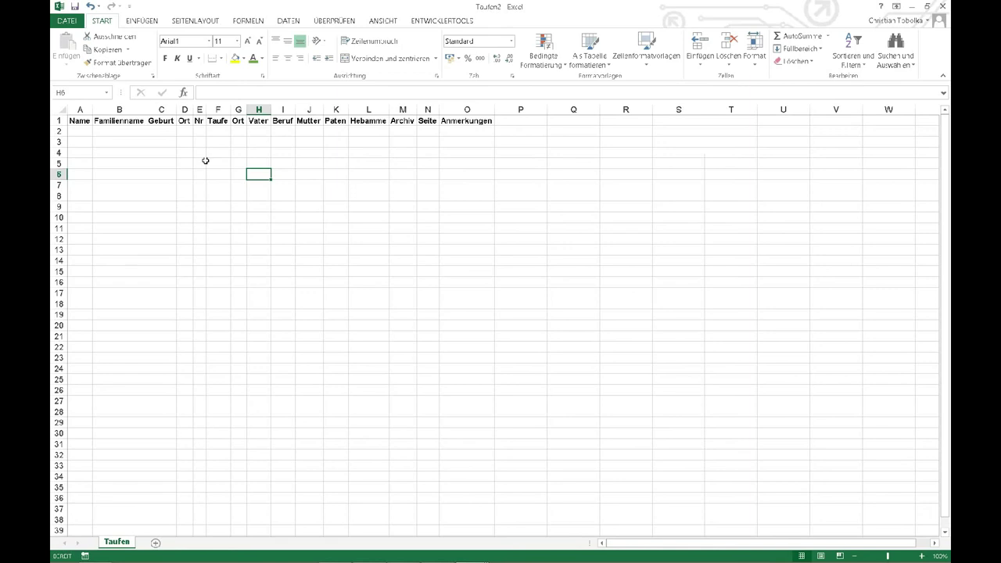
left_click_drag(92, 110, 221, 114)
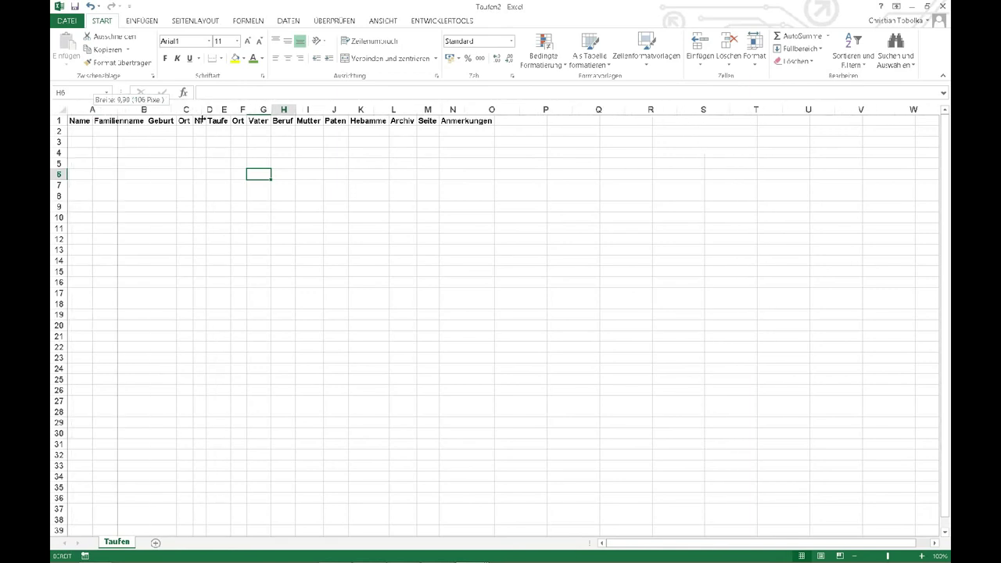
mouse_move(221, 115)
left_mouse_down()
mouse_move(117, 114)
mouse_move(135, 115)
left_mouse_up()
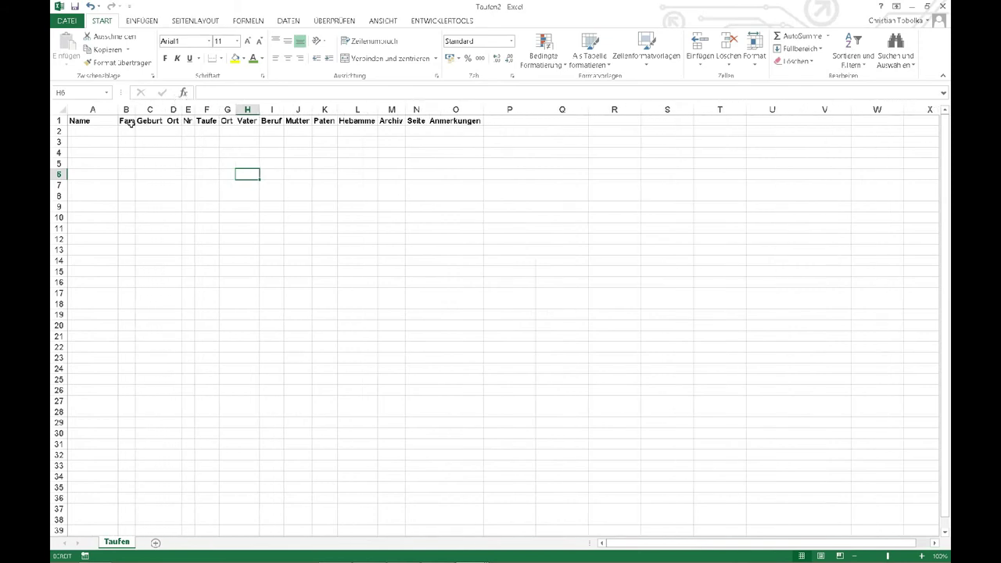
double_click(134, 109)
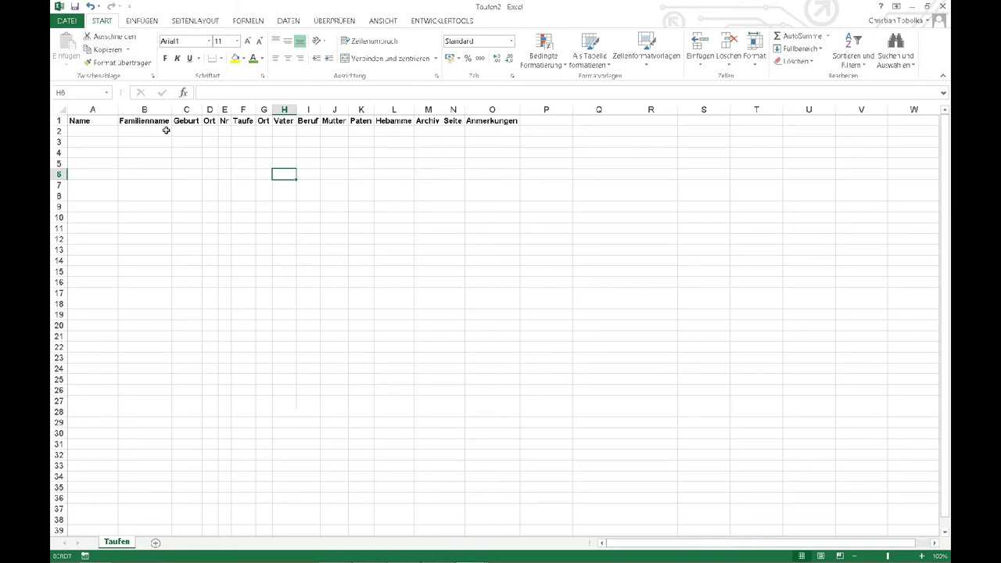
left_click_drag(520, 110, 907, 89)
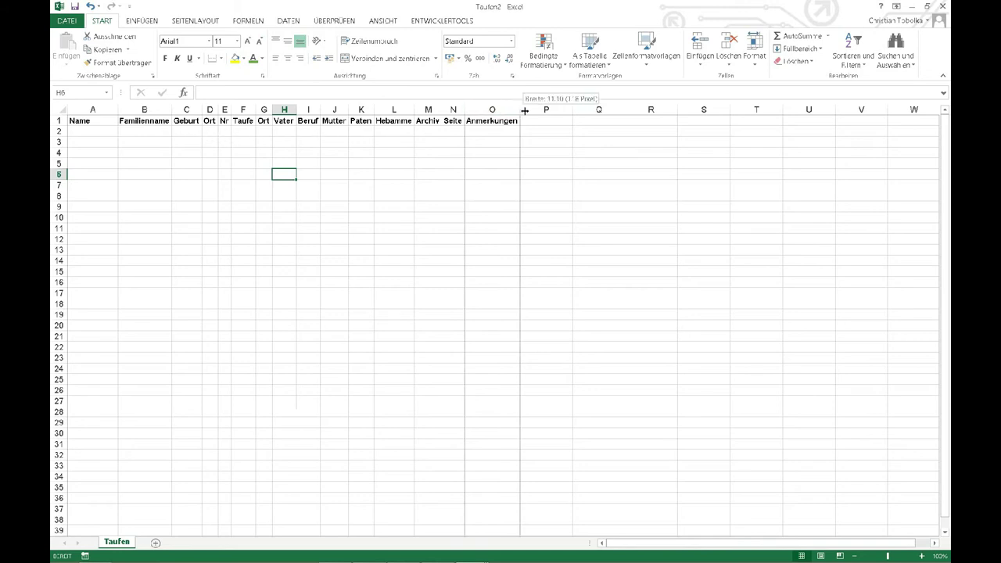
mouse_move(907, 90)
left_mouse_down()
mouse_move(590, 117)
mouse_move(908, 110)
left_mouse_up()
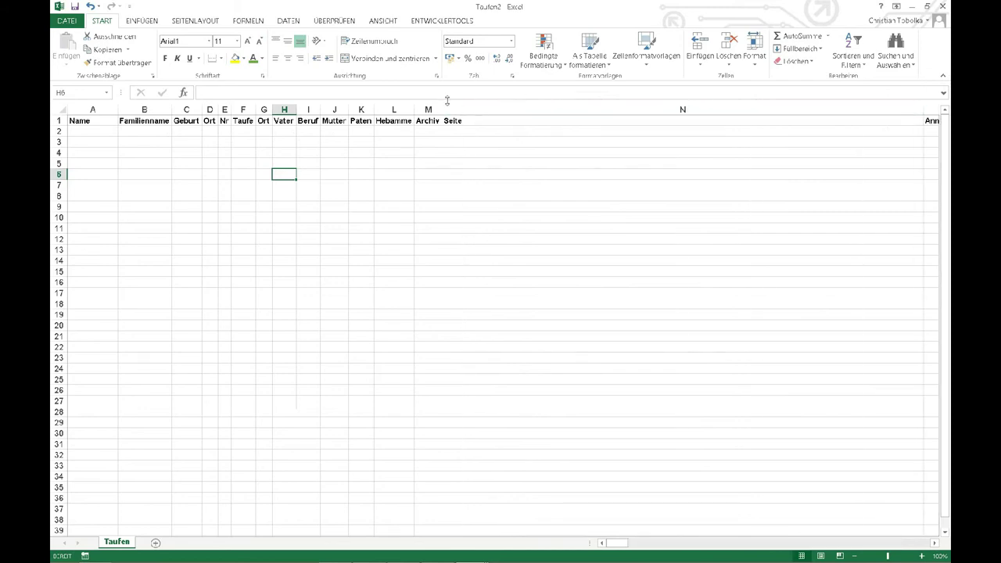
Widen the Seite and Beruf columns of the Taufen2 template
left_click_drag(438, 107, 939, 110)
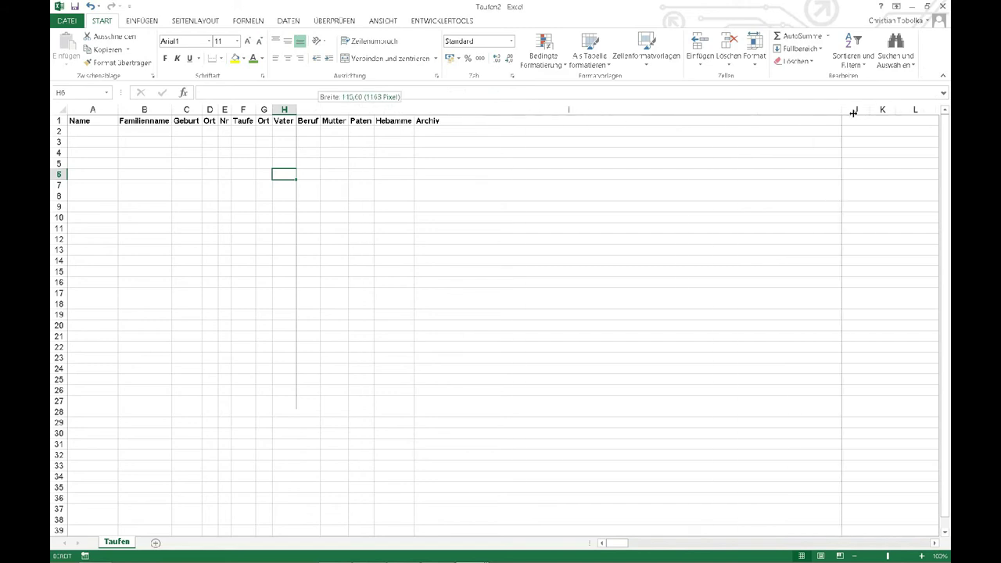
left_click_drag(318, 109, 319, 109)
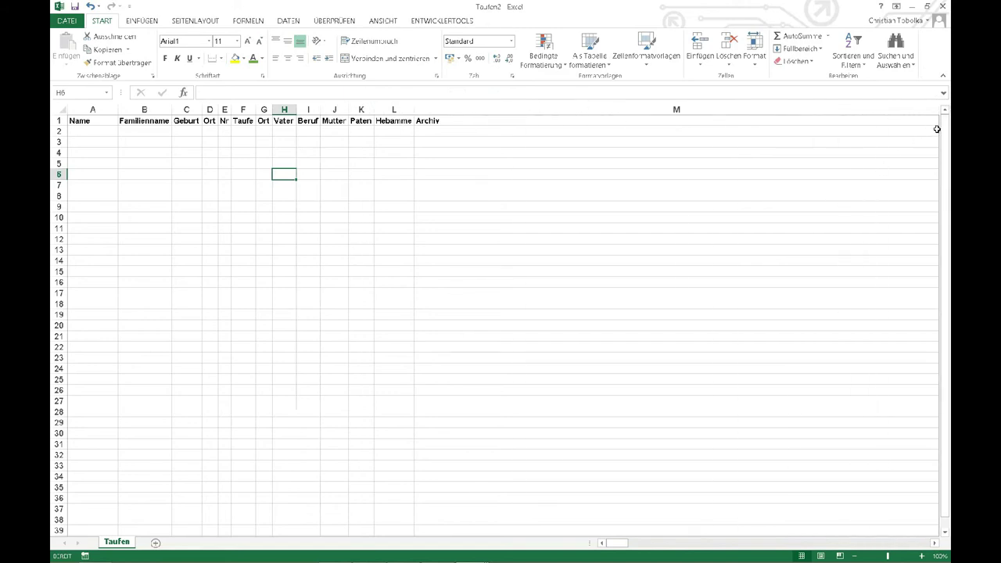
mouse_move(320, 110)
left_mouse_down()
mouse_move(608, 133)
mouse_move(948, 103)
left_mouse_up()
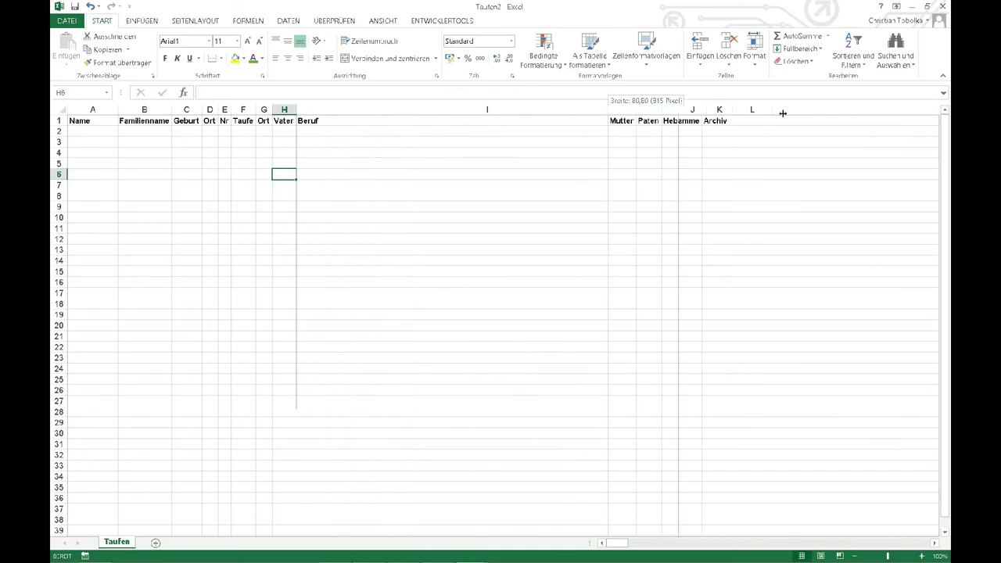
mouse_move(618, 543)
left_mouse_down()
mouse_move(668, 544)
mouse_move(610, 543)
left_mouse_up()
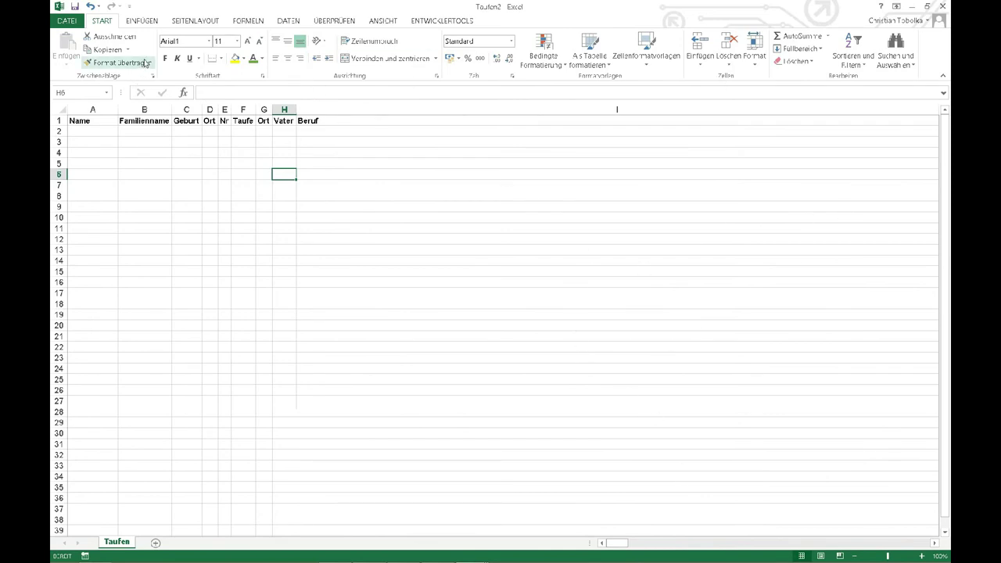
Undo the last four column-width changes and bring up previews of the open Excel workbooks
left_click(92, 7)
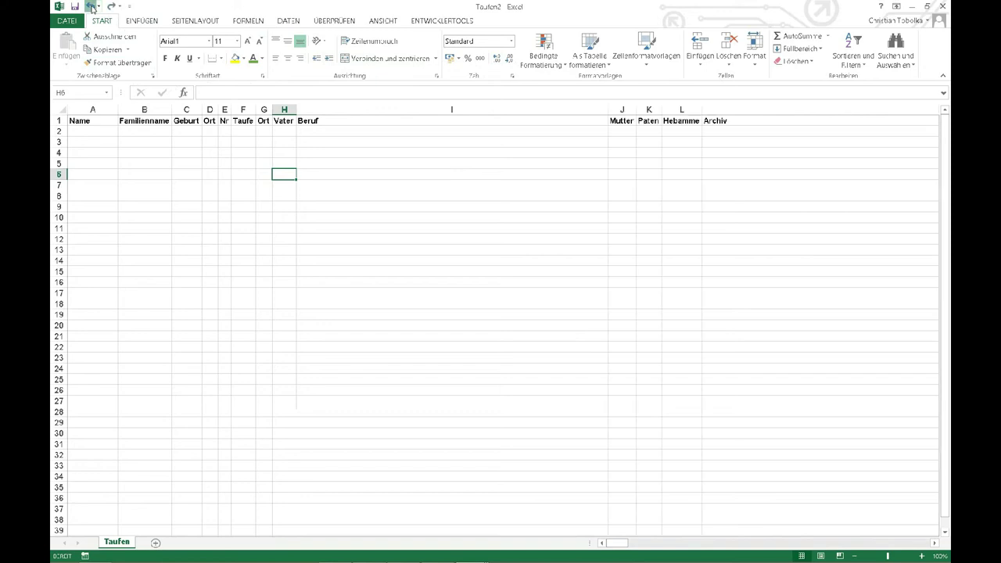
left_click(92, 7)
left_click(91, 7)
left_click(92, 7)
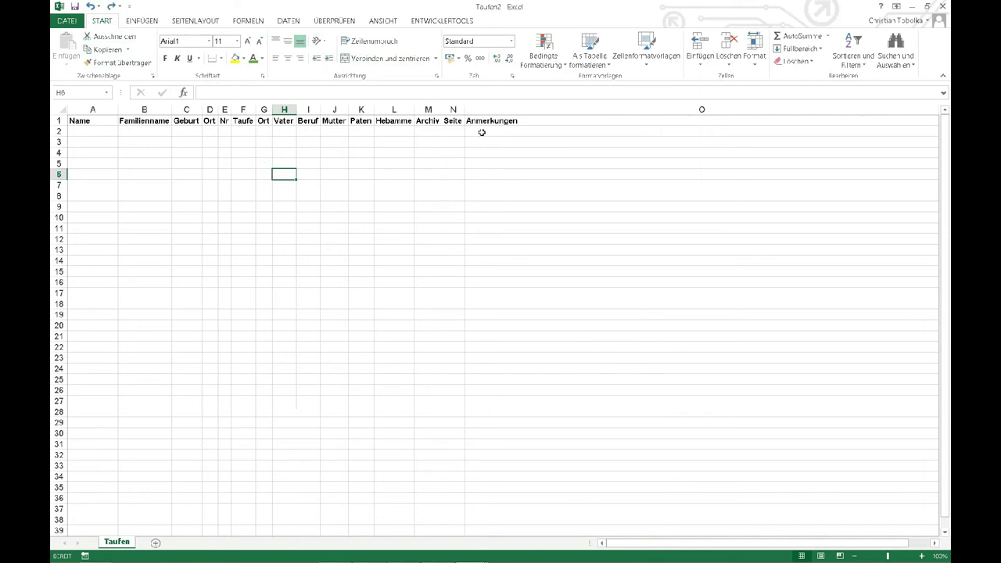
left_click(472, 552)
Bring Scheit_Taufen_Trauungen_Sterbefälle_komplett forward, widen Mutter column J, and scroll across its columns
mouse_move(471, 481)
left_click(480, 511)
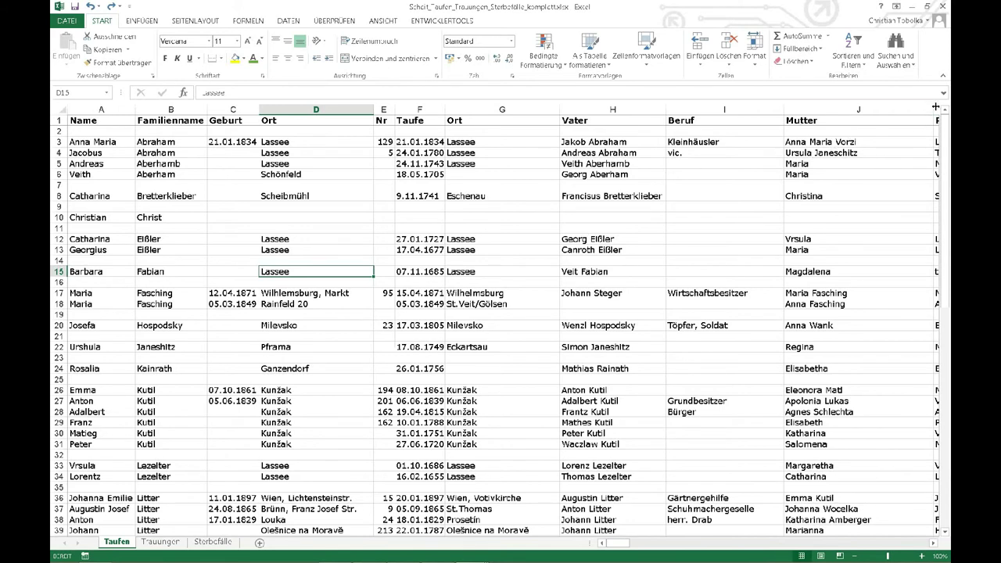
left_click_drag(934, 109, 947, 108)
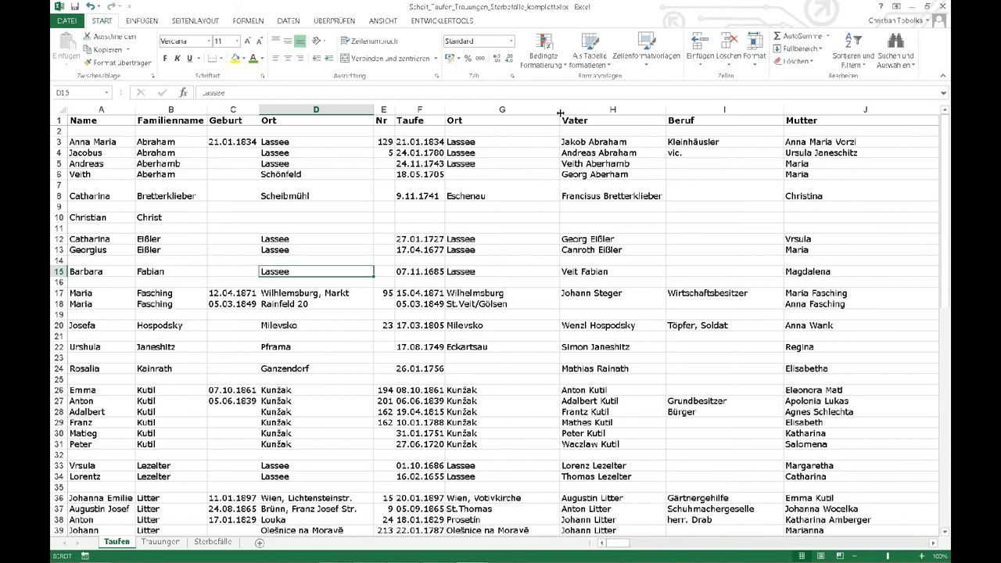
left_click_drag(624, 546, 731, 543)
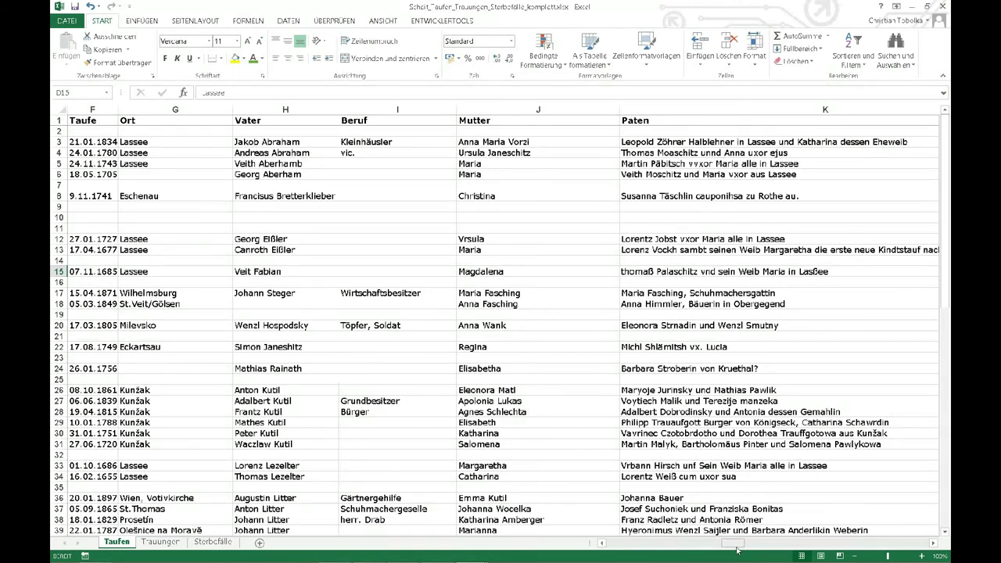
left_click_drag(727, 545, 612, 545)
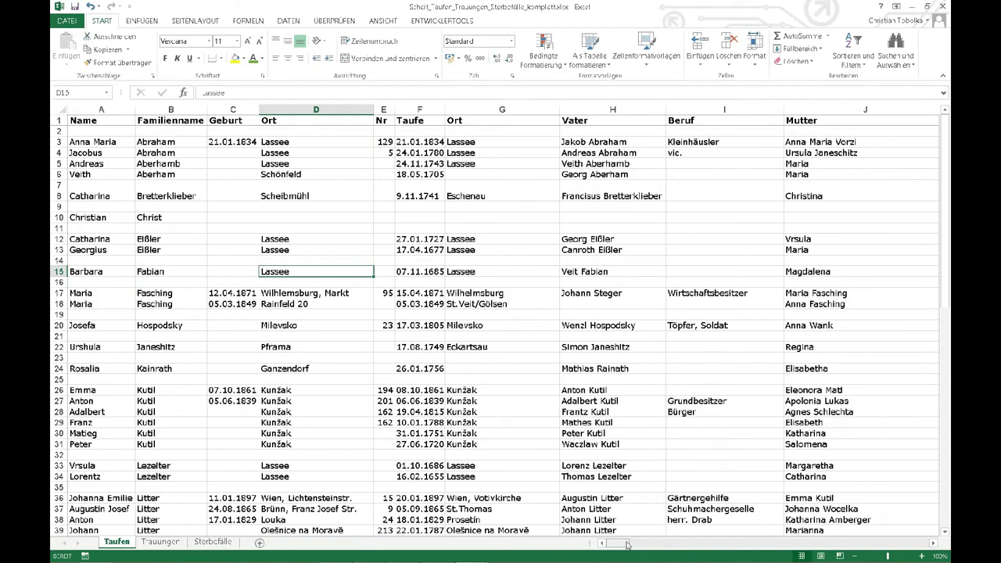
left_click_drag(625, 545, 697, 545)
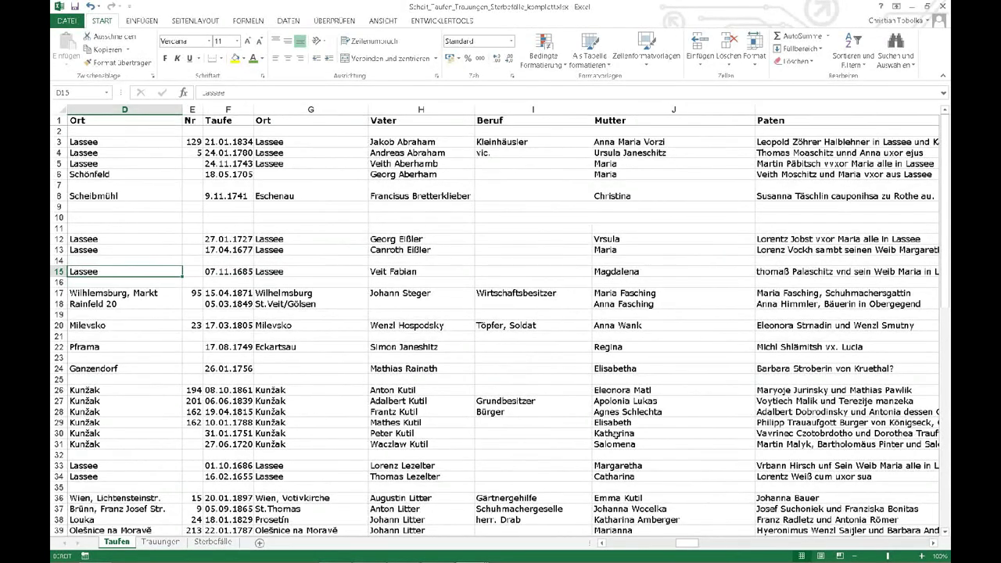
mouse_move(687, 543)
left_mouse_down()
mouse_move(622, 544)
mouse_move(893, 543)
left_mouse_up()
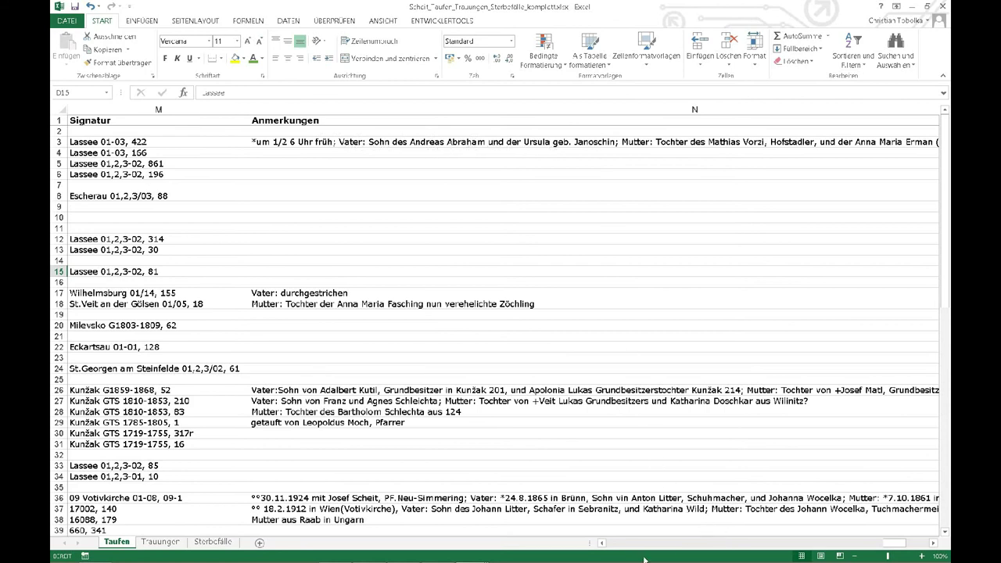
left_click_drag(892, 543, 617, 543)
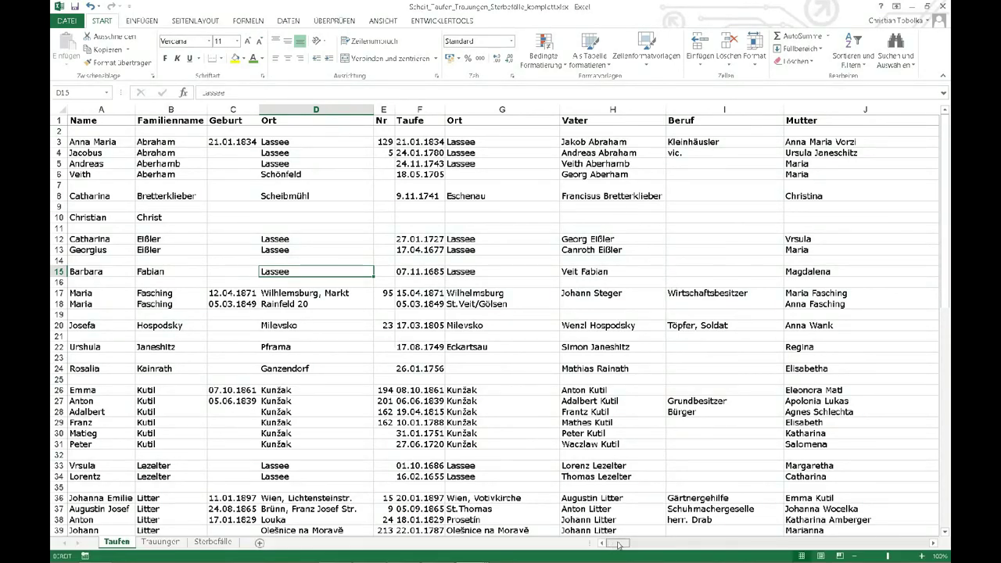
Scroll right to the Paten, Archiv and Signatur columns and down to the last record in row 81
left_click_drag(616, 543, 786, 556)
scroll(786, 555, "right", 1)
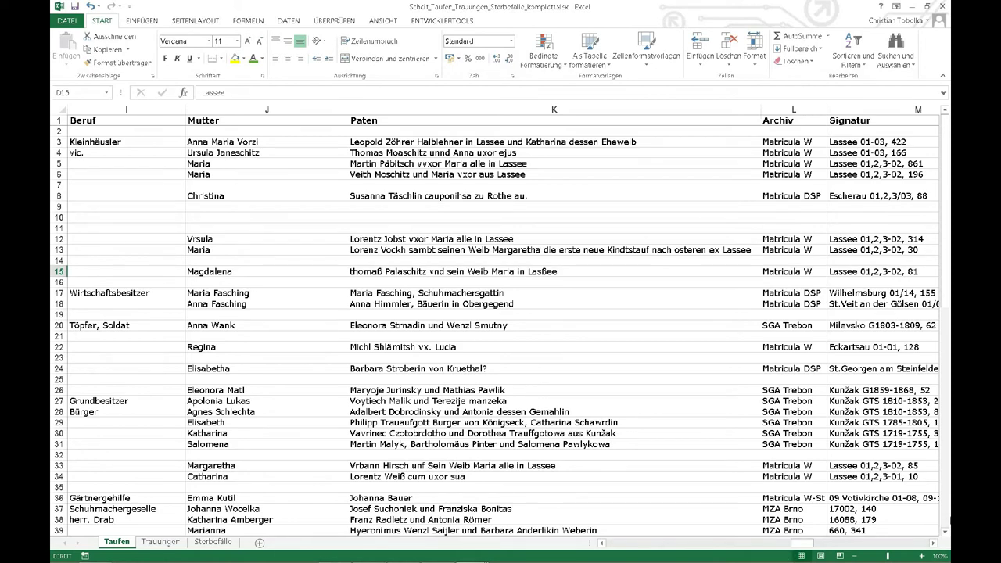
left_click_drag(804, 542, 870, 556)
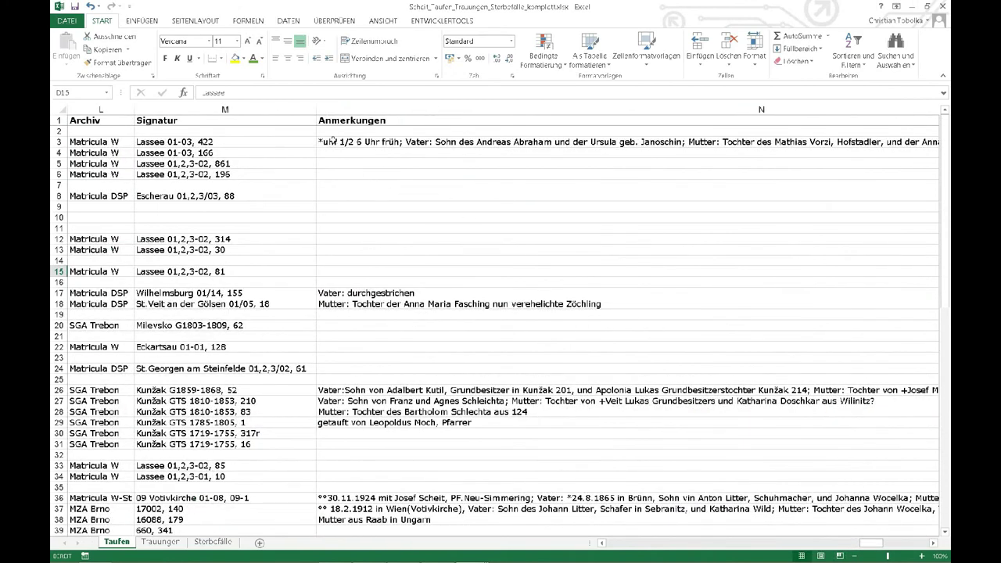
scroll(364, 207, "down", 1)
scroll(363, 207, "down", 1)
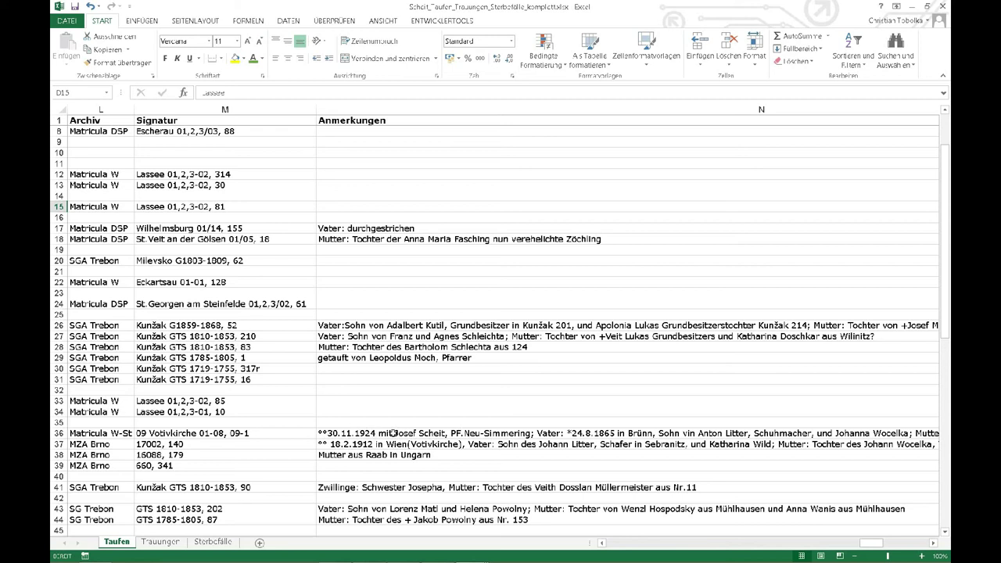
scroll(415, 376, "up", 2)
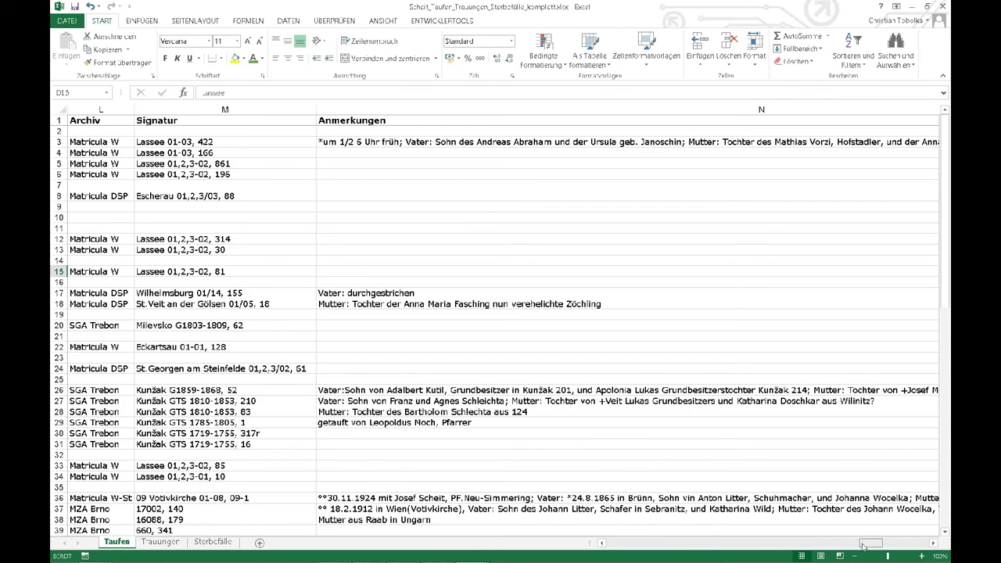
left_click_drag(866, 545, 846, 545)
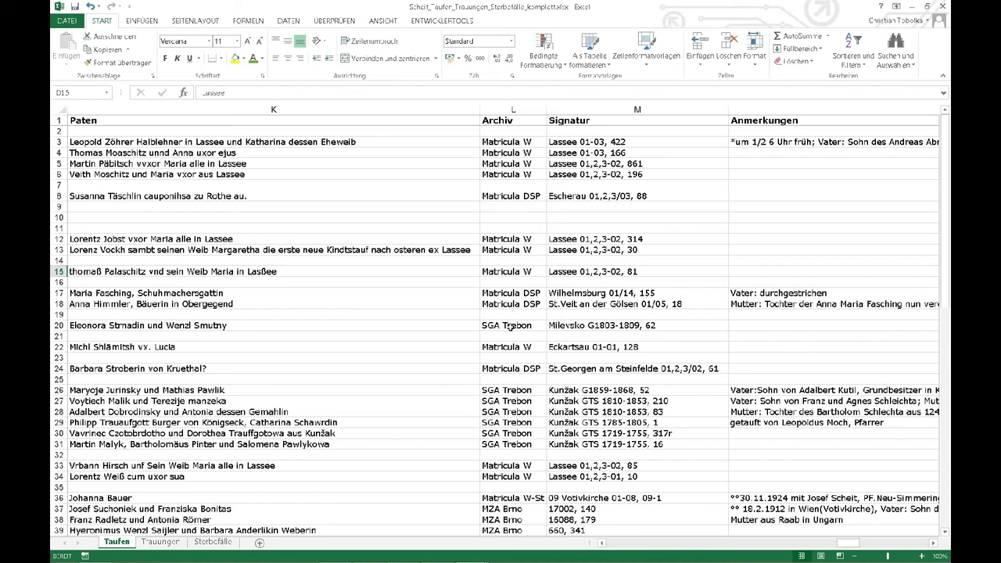
scroll(510, 336, "down", 1)
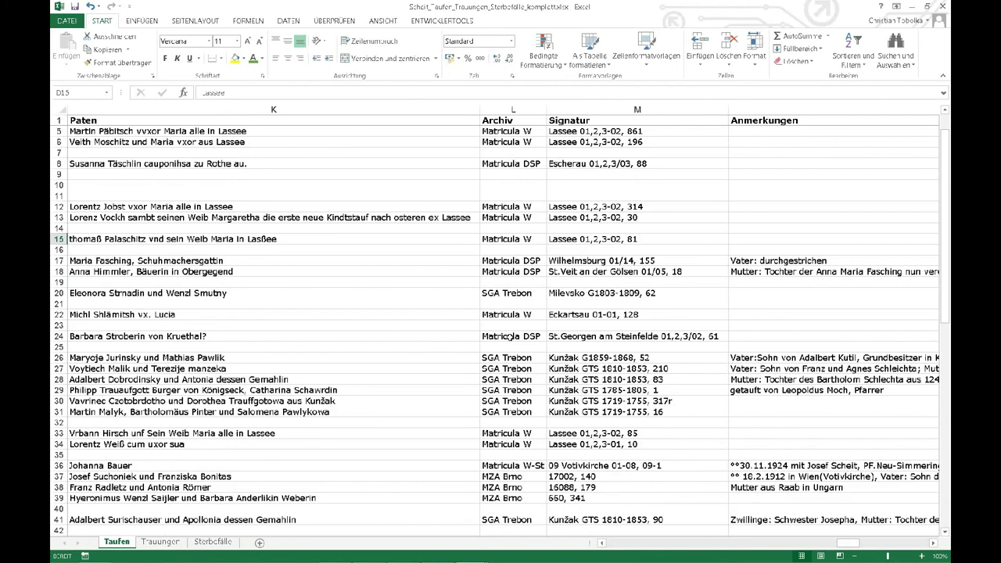
scroll(510, 336, "up", 1)
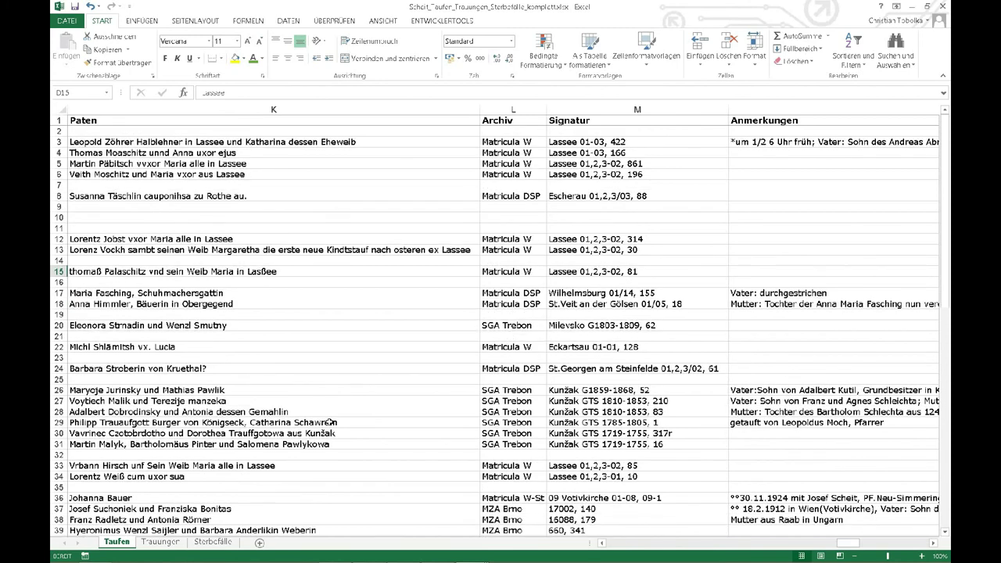
scroll(261, 432, "down", 15)
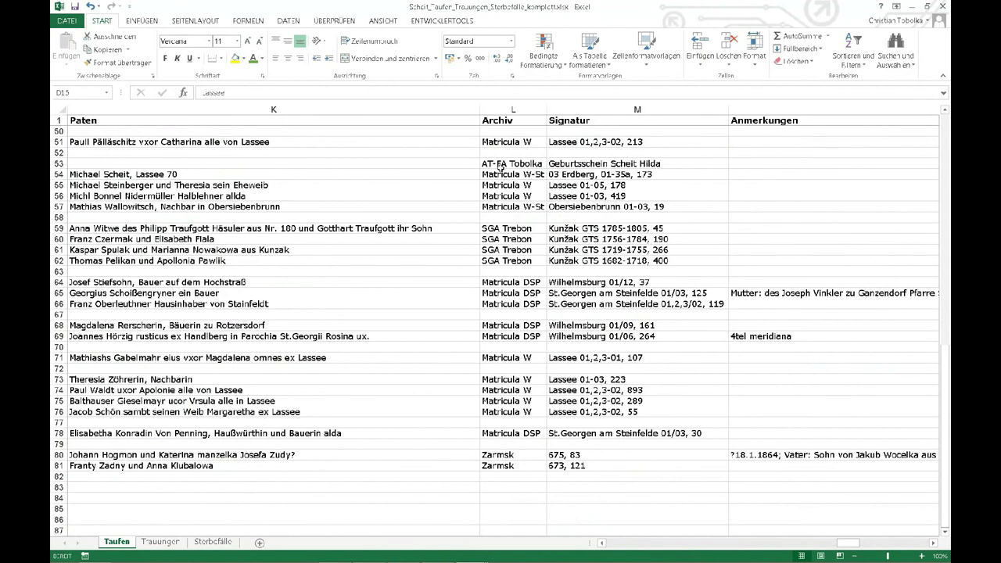
Inspect row 53's family-archive source in L53 and birth-certificate reference in M53
left_click(500, 153)
left_click(499, 164)
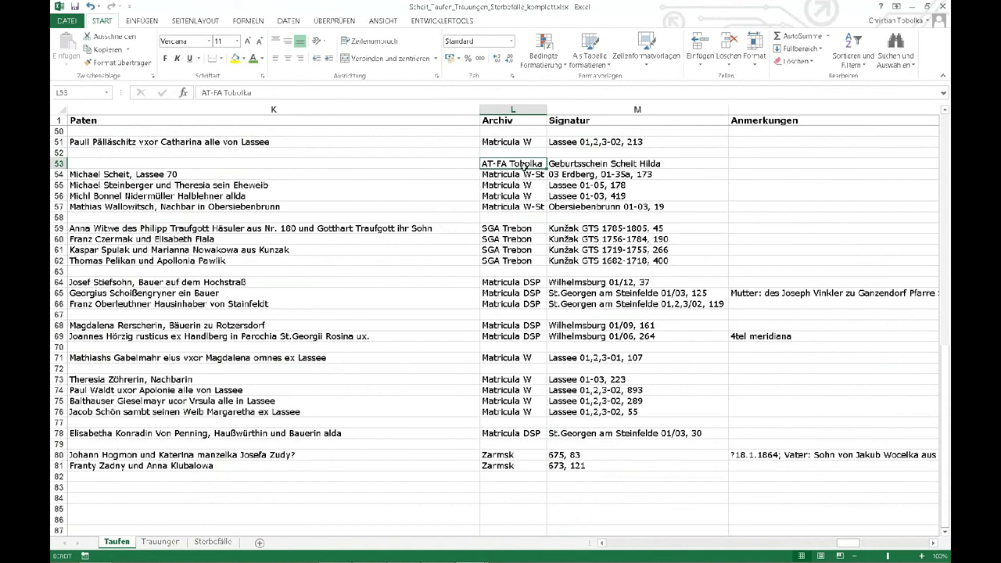
left_click(560, 164)
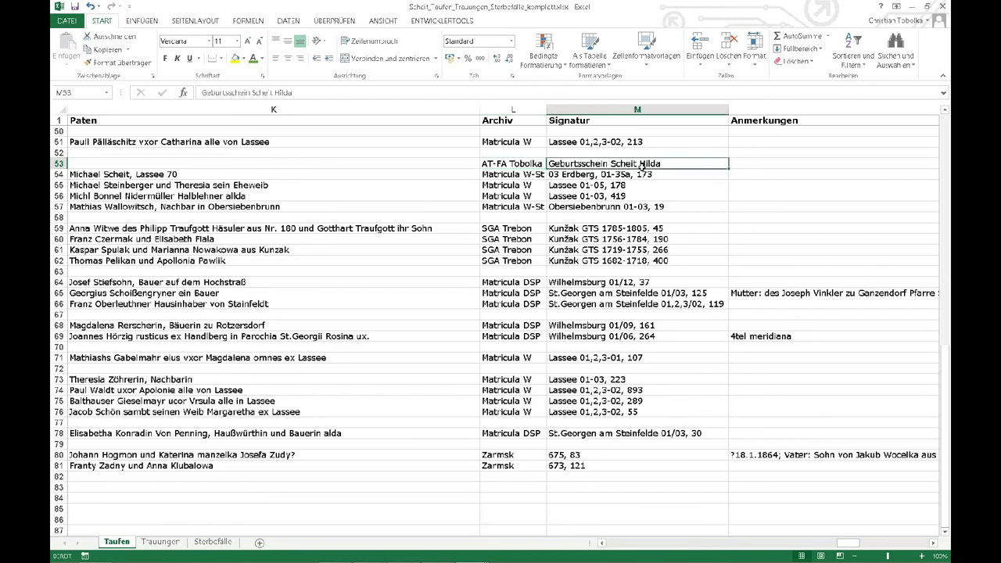
Scroll back to the top and bring up Matricula Online's Lassee register list in Vivaldi
scroll(598, 275, "up", 10)
scroll(598, 274, "up", 5)
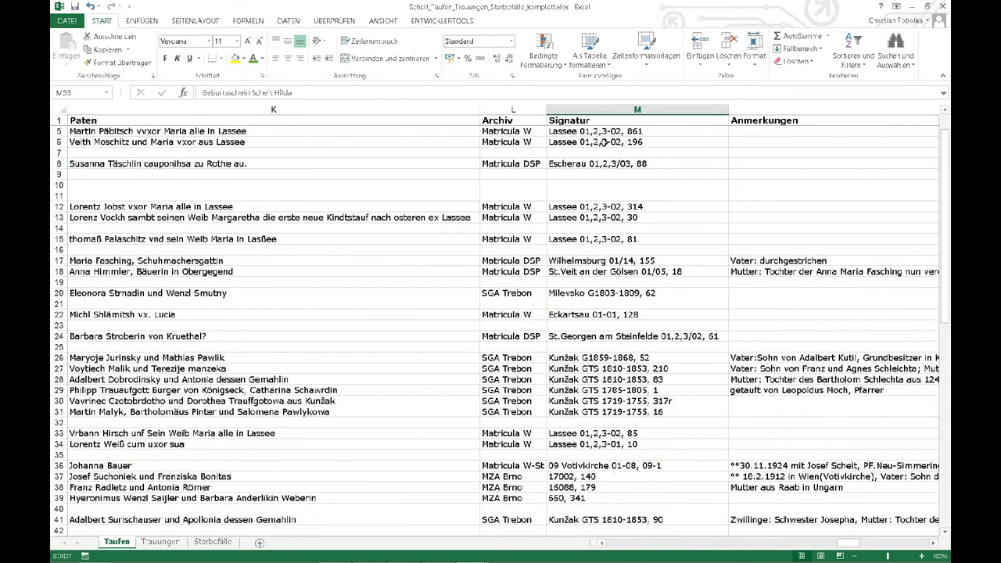
scroll(566, 169, "up", 1)
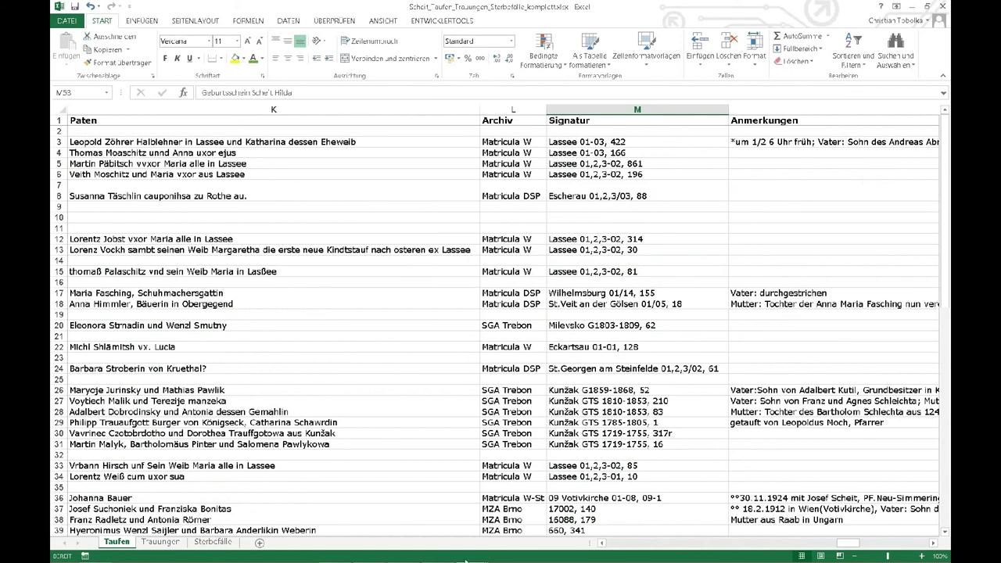
left_click(334, 552)
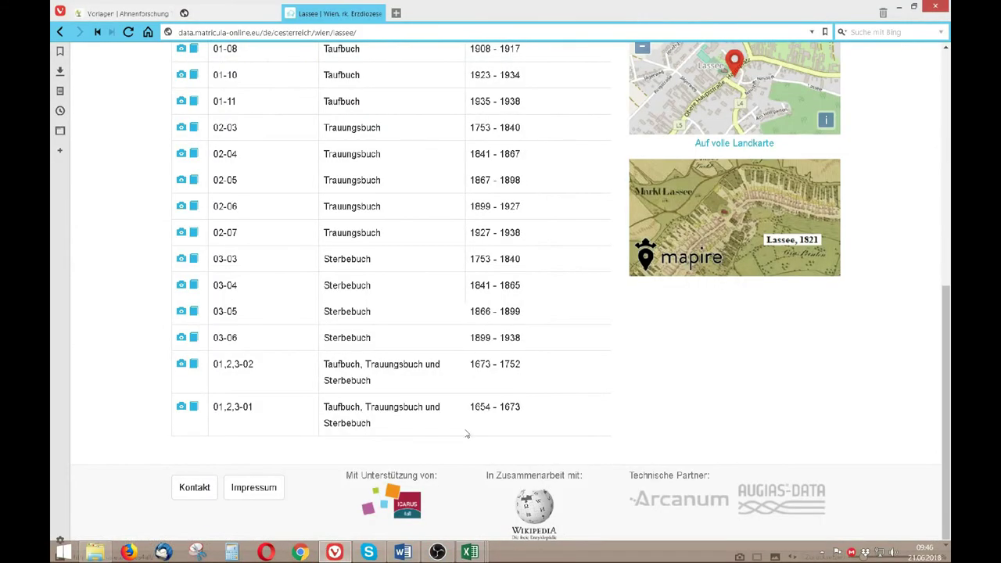
Look over the Lassee Matriken table, then return to the Scheit baptism workbook in Excel
scroll(72, 172, "up", 6)
scroll(199, 173, "down", 2)
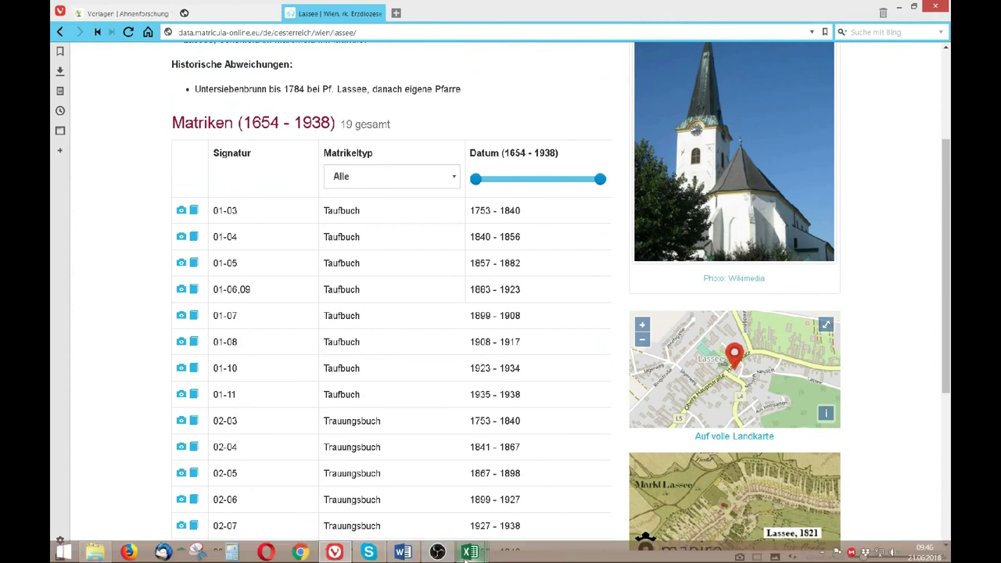
mouse_move(469, 552)
left_click(469, 495)
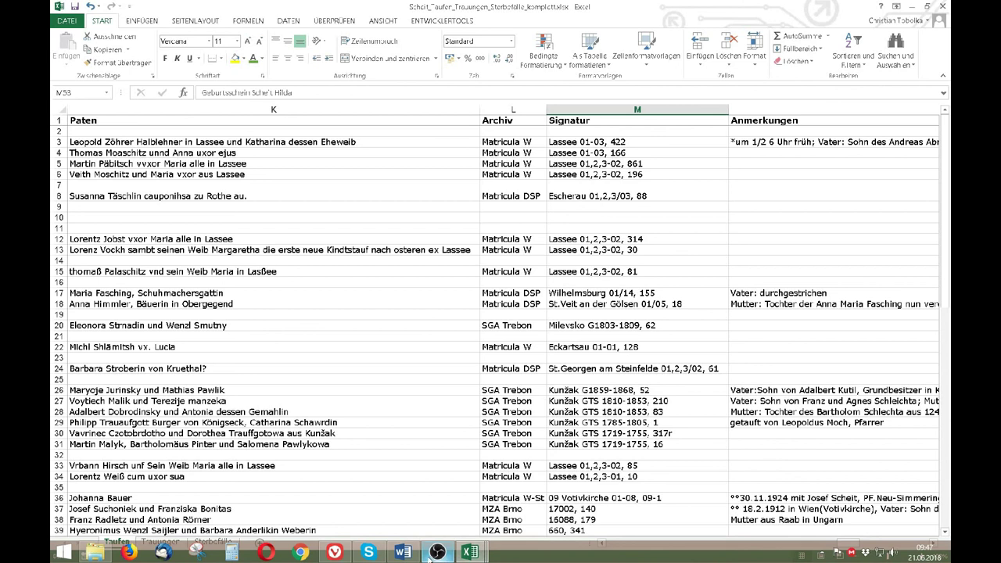
Open Lassee Taufbuch 01-03 (1753–1840) in Matricula's image viewer, then return to the Excel workbook
left_click(335, 552)
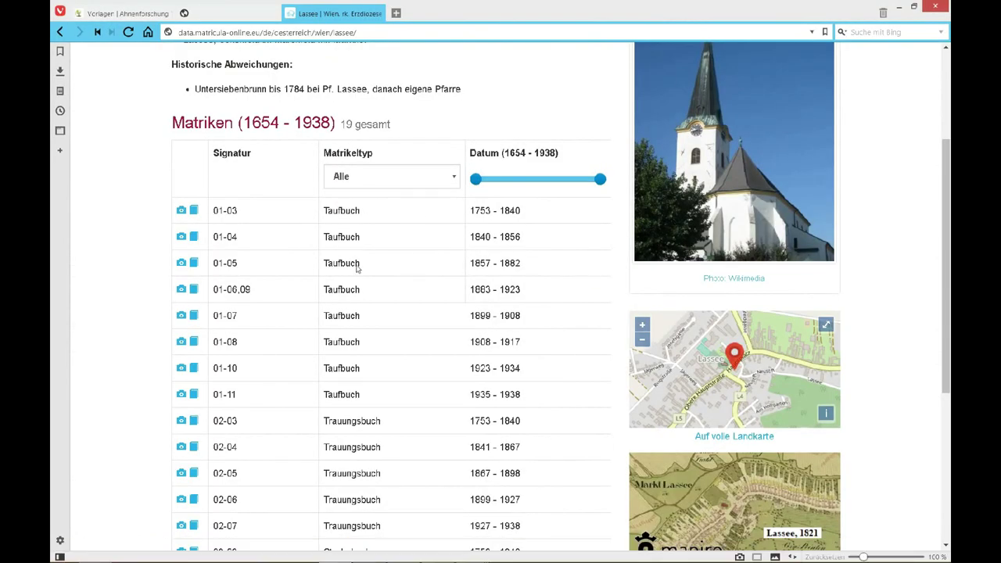
left_click(181, 211)
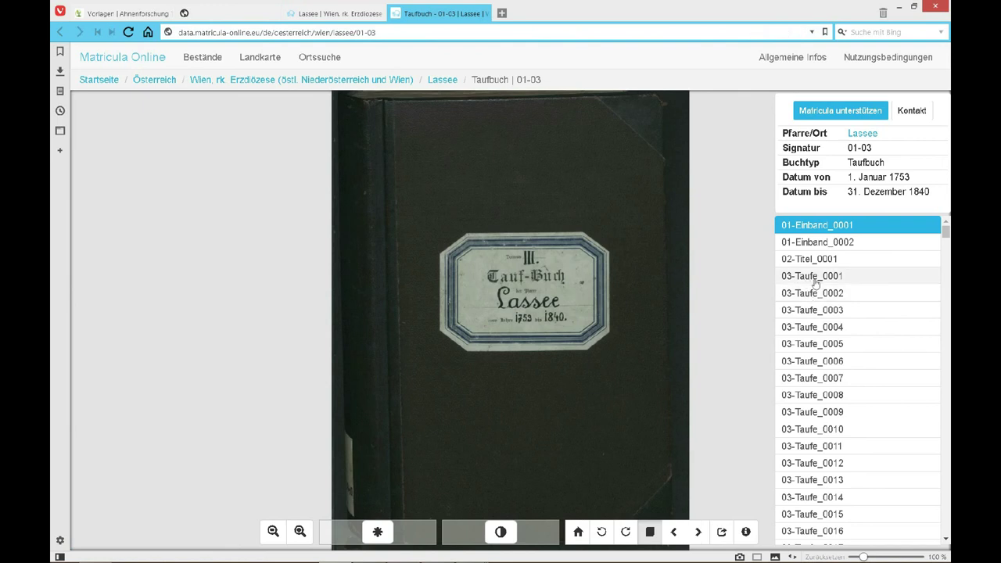
scroll(858, 353, "down", 20)
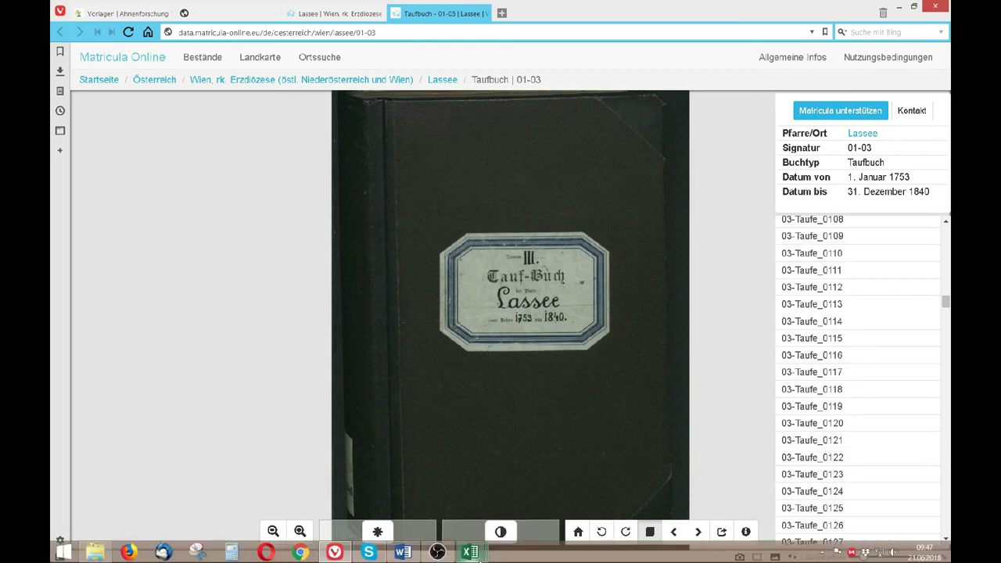
mouse_move(469, 552)
left_click(471, 485)
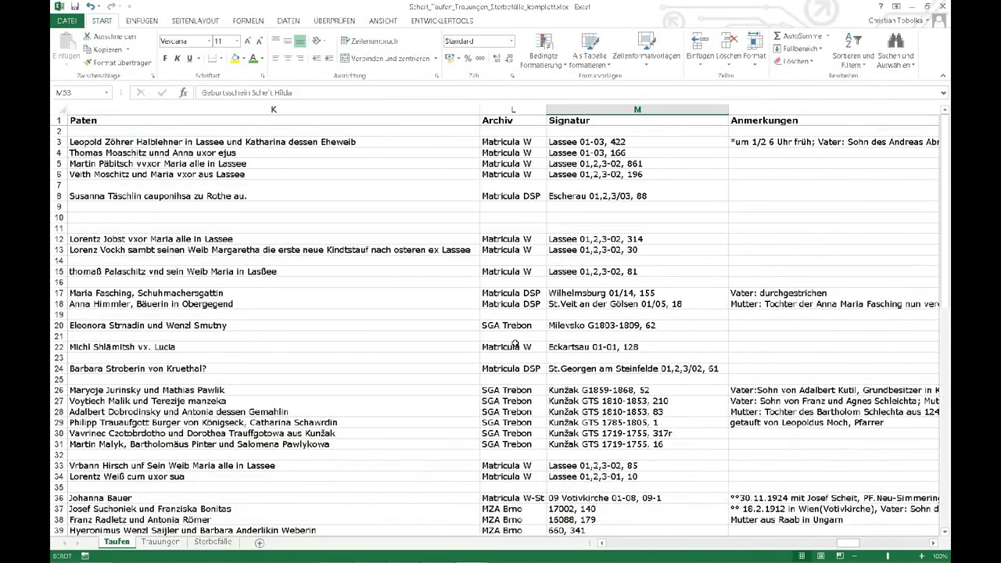